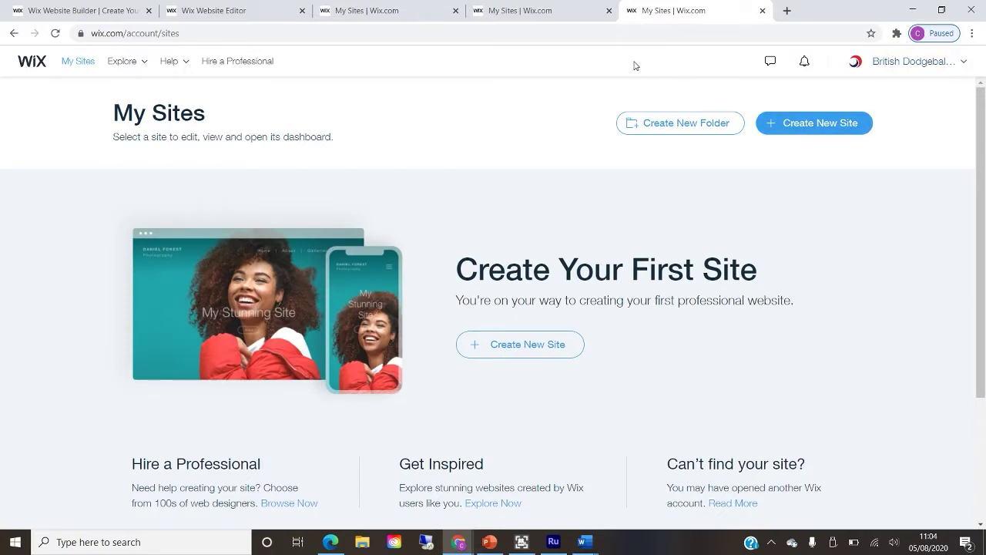
- Start a new Fitness website and choose to build it from a template
click(799, 128)
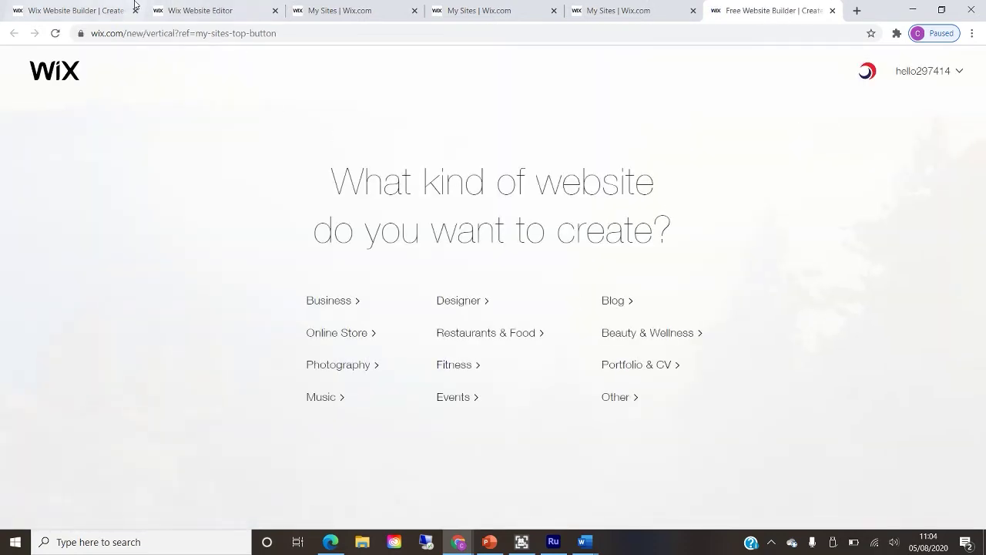
click(453, 365)
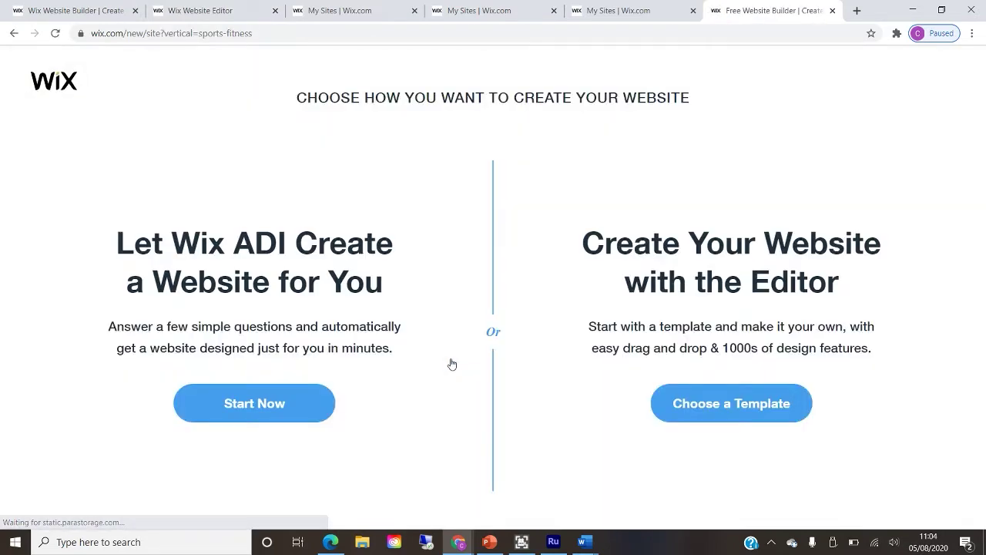
click(692, 402)
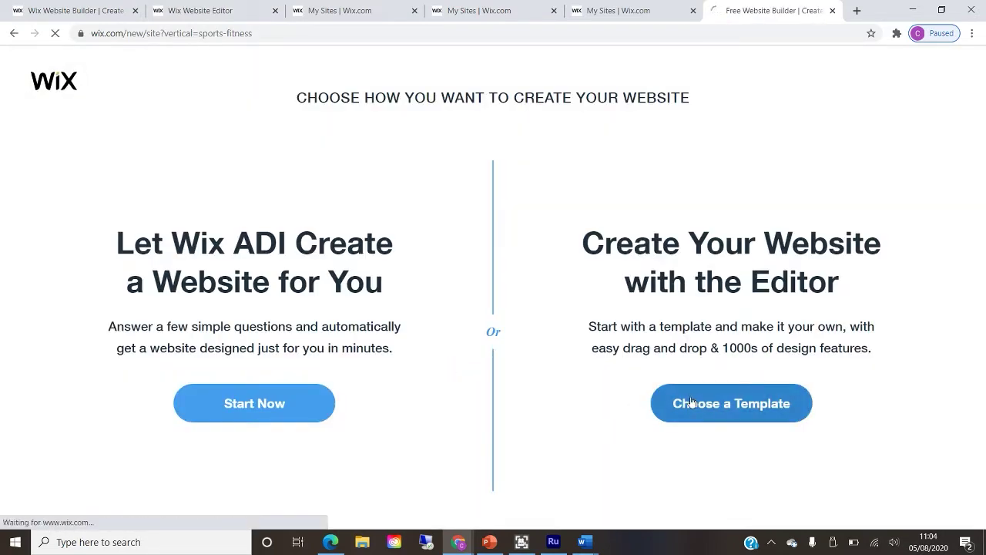
- Open the Scuba Dive School template from page 2 of the Sports & Fitness templates in the editor
scroll(586, 288, down, 3)
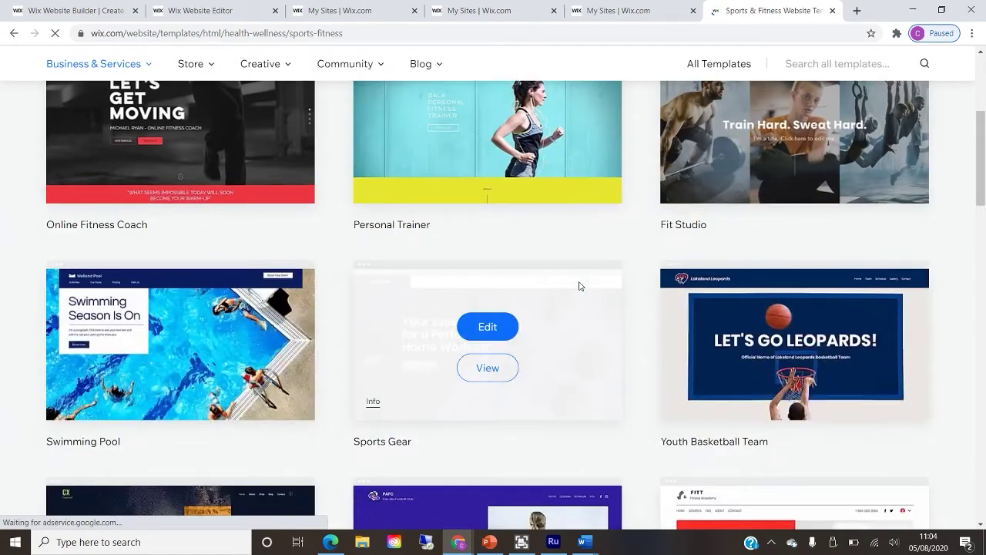
scroll(580, 286, down, 2)
scroll(702, 389, down, 4)
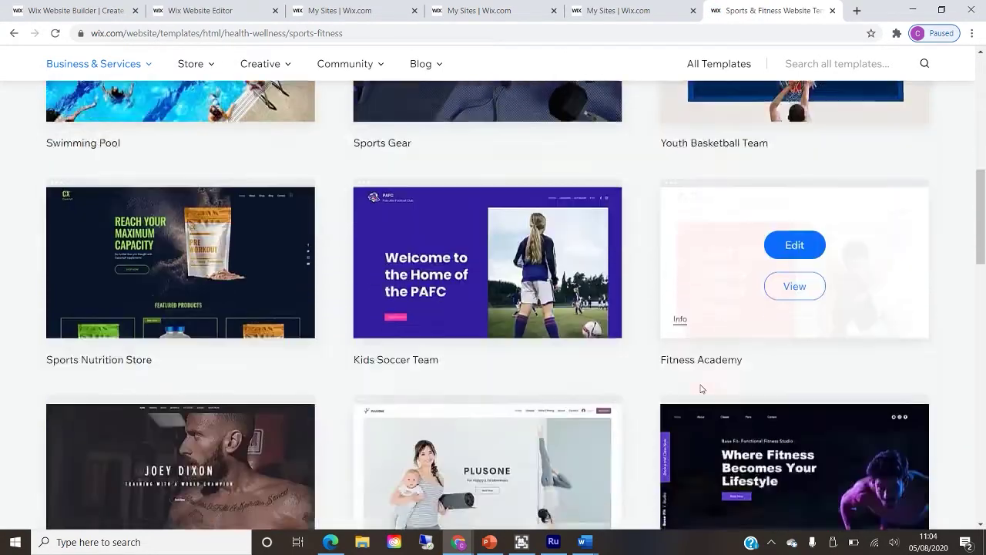
scroll(430, 314, down, 2)
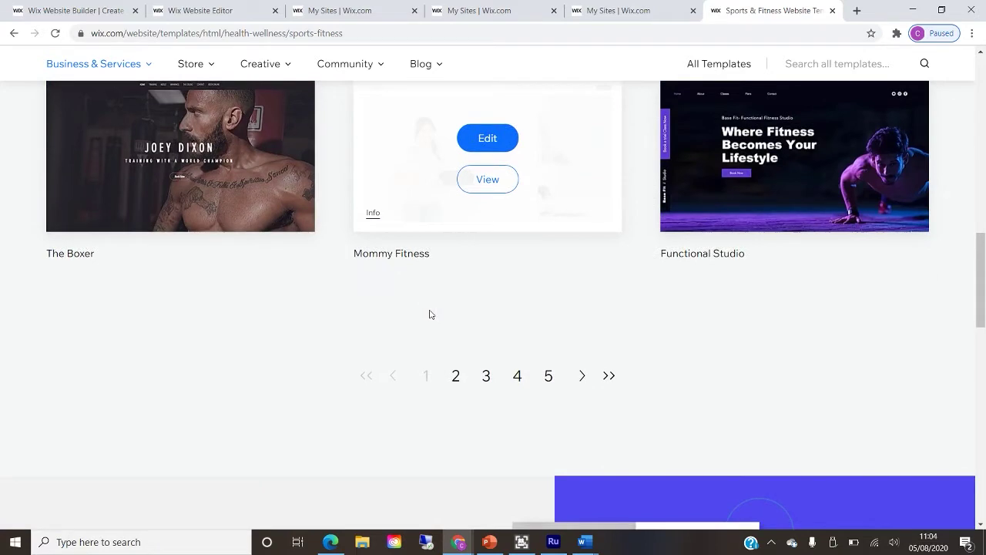
click(456, 376)
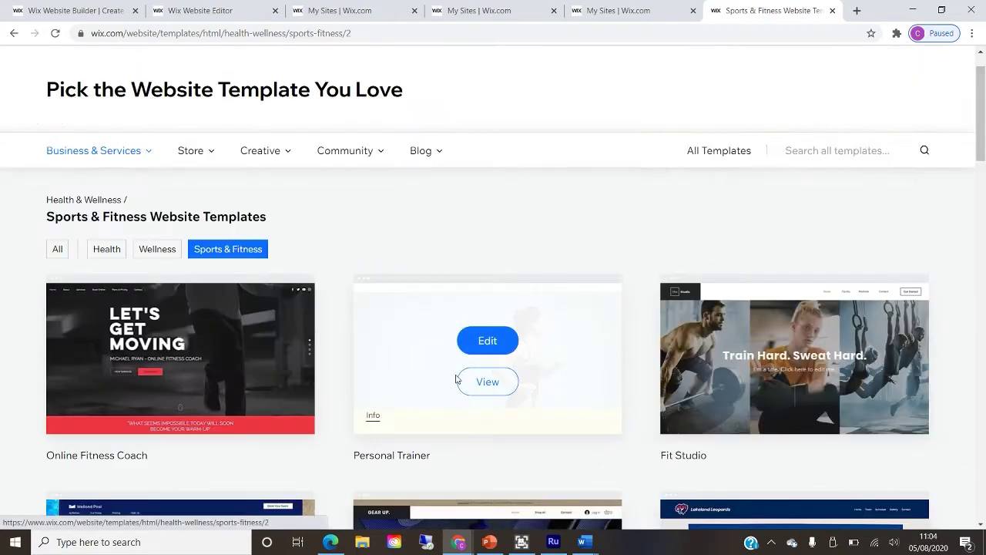
scroll(456, 379, down, 3)
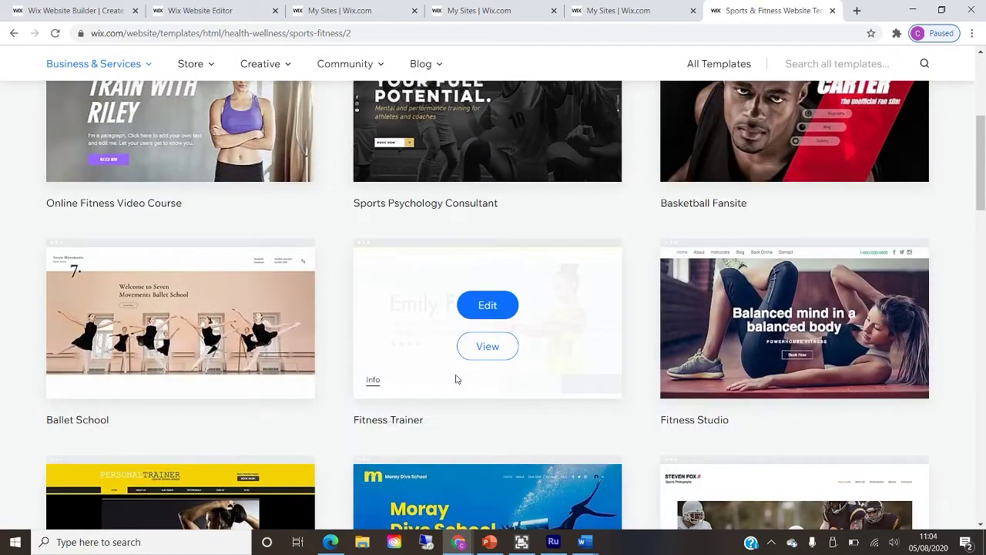
scroll(605, 427, down, 1)
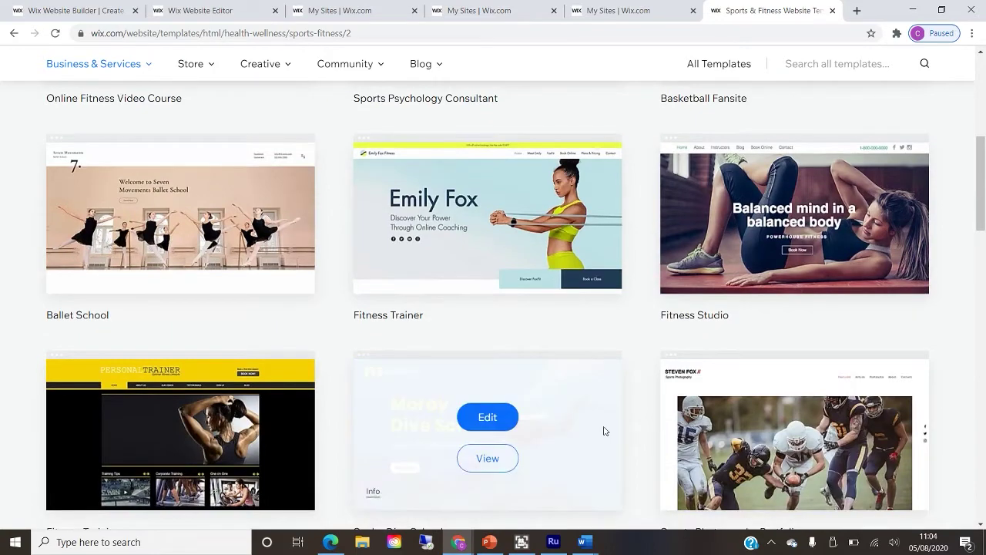
scroll(617, 433, down, 3)
scroll(665, 377, down, 1)
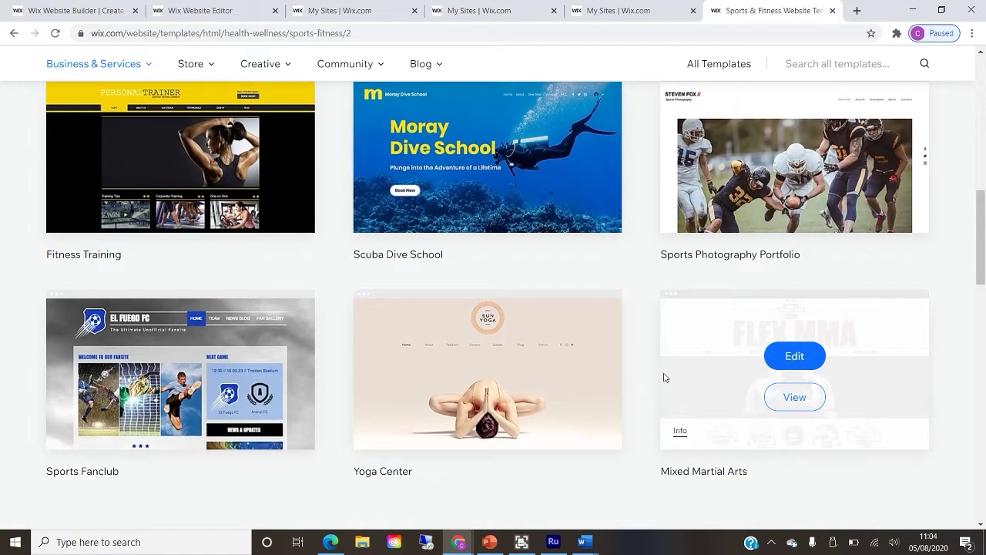
click(486, 138)
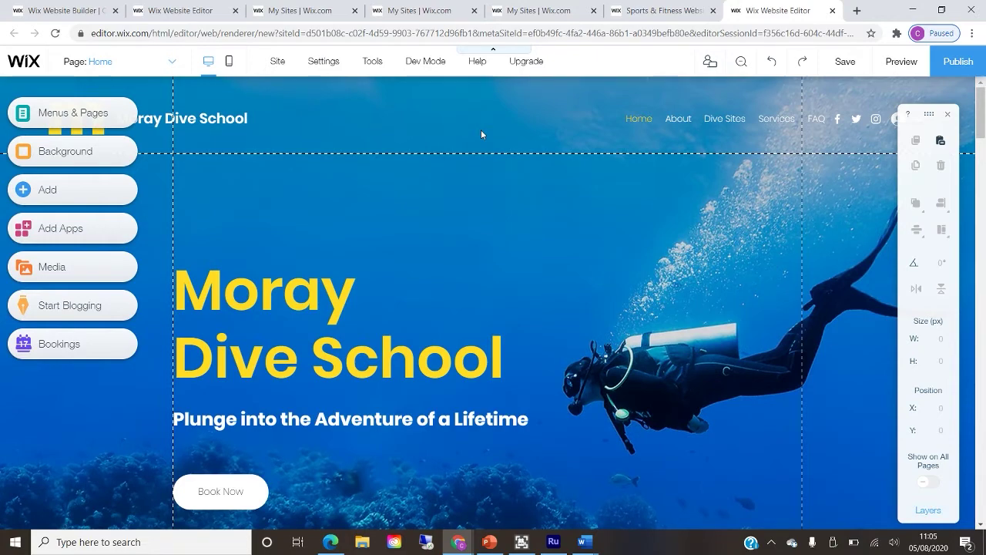
- Open the Upload Media chooser for an image as the page background
scroll(387, 174, down, 4)
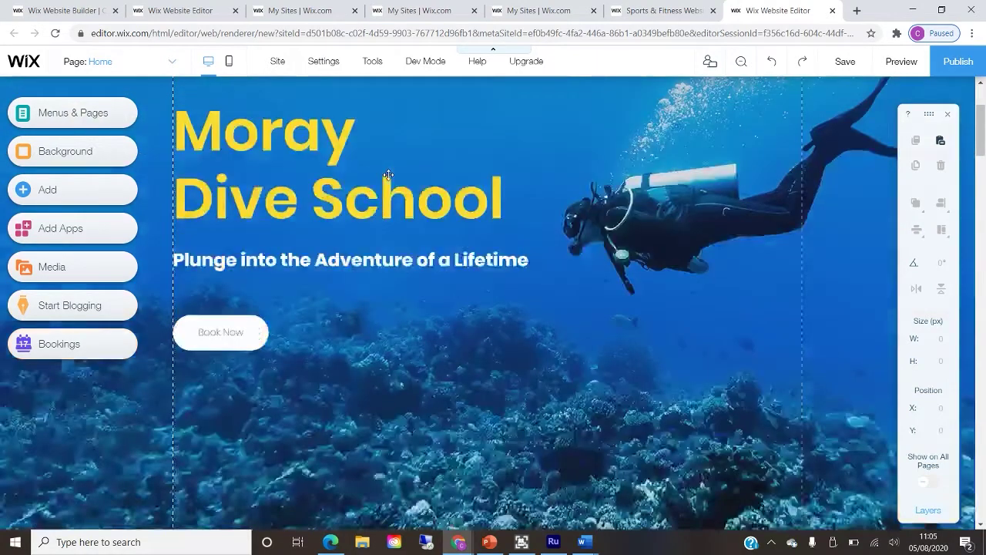
scroll(389, 174, up, 4)
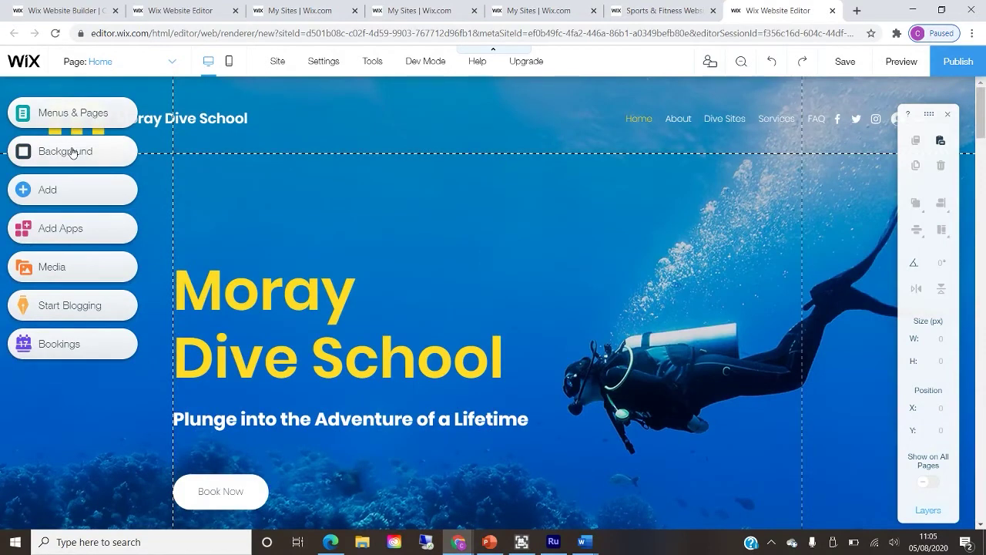
click(72, 151)
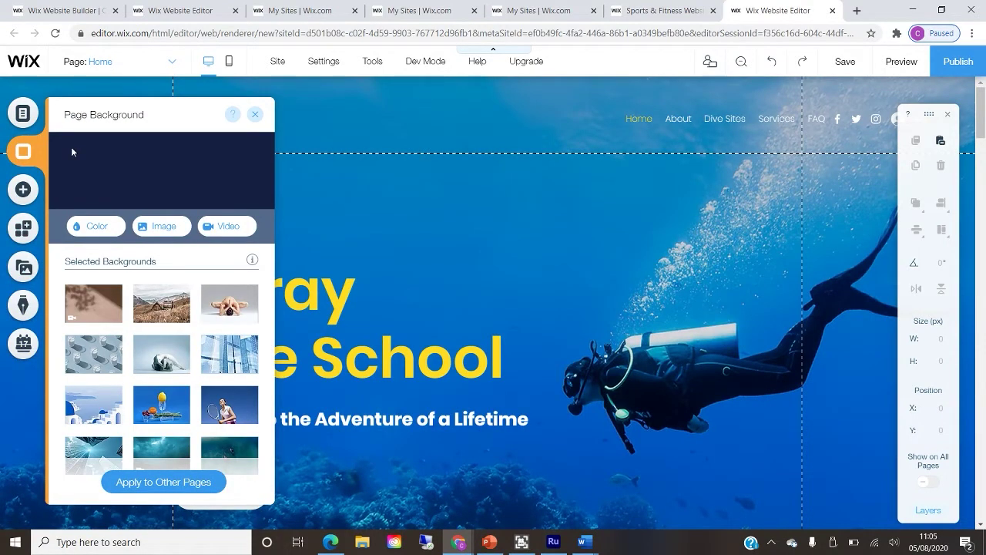
click(161, 224)
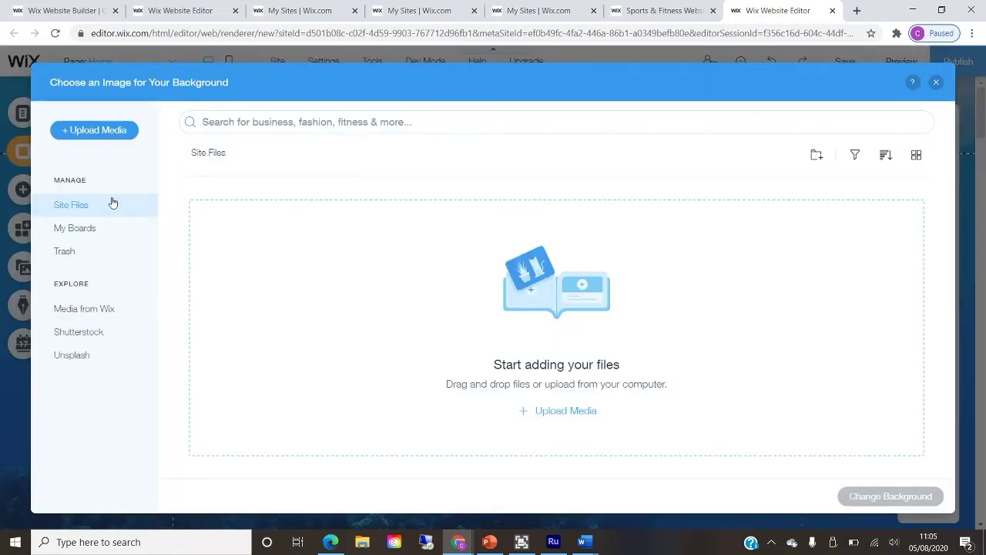
click(87, 136)
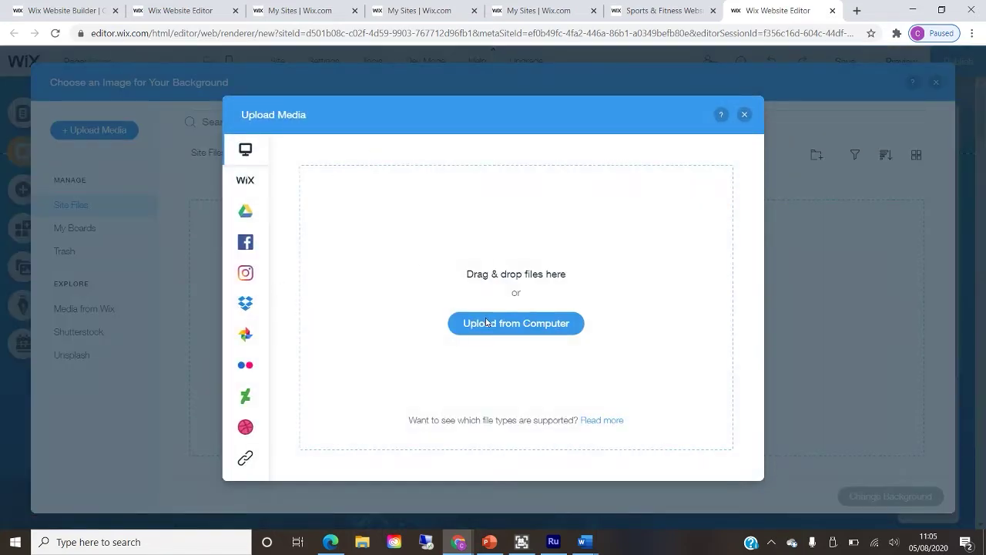
- Upload IMG_5406 from the GB PHOTOS - DALE PAGE folder on the computer
click(487, 322)
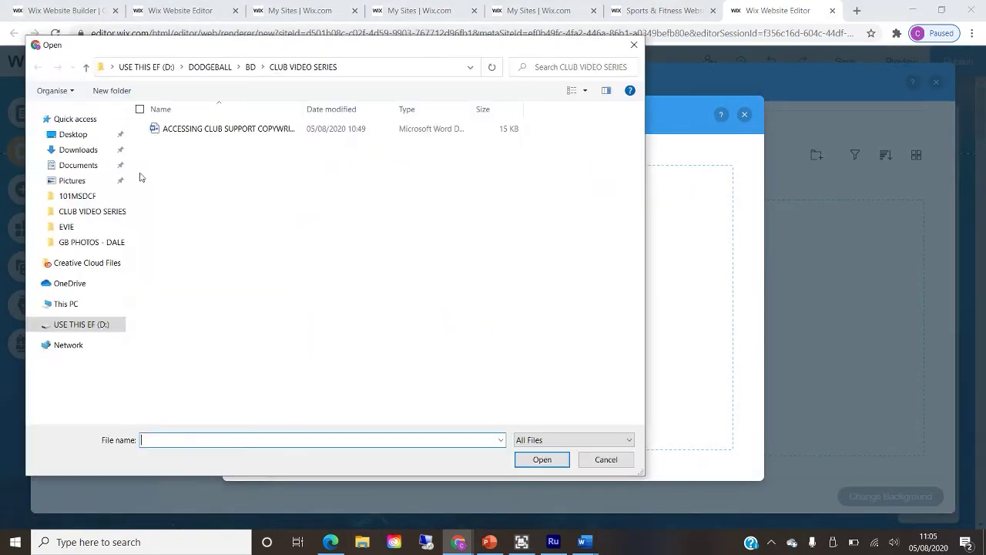
click(86, 245)
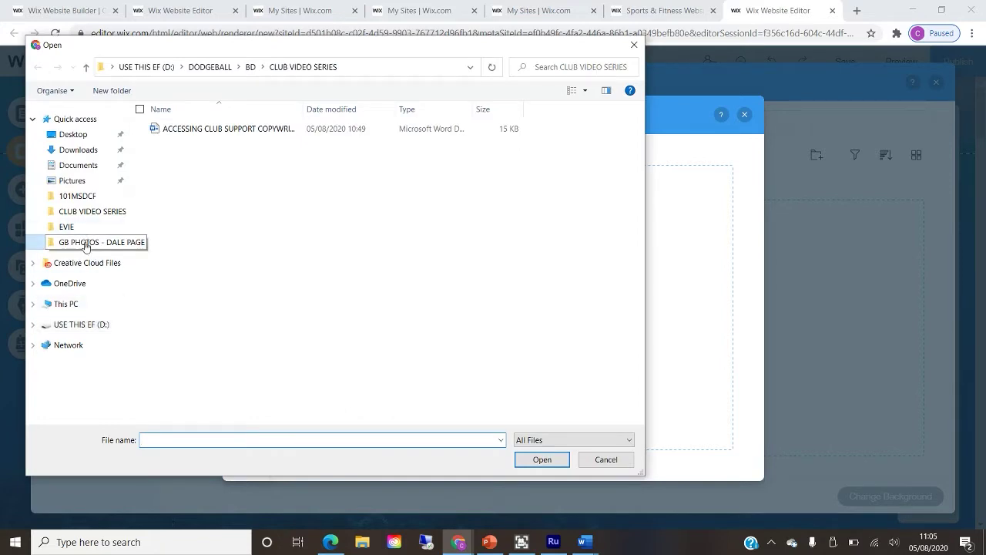
scroll(499, 351, down, 3)
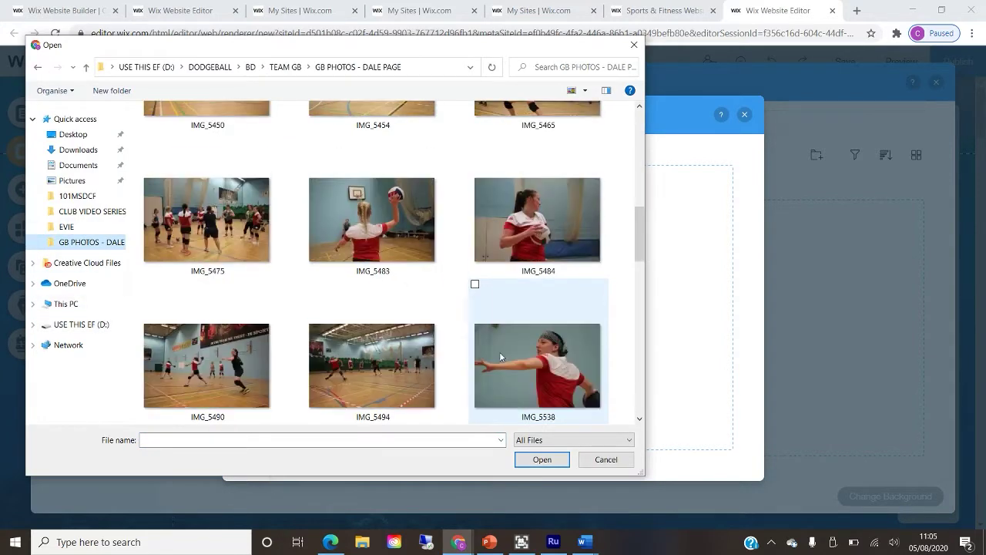
scroll(499, 352, up, 3)
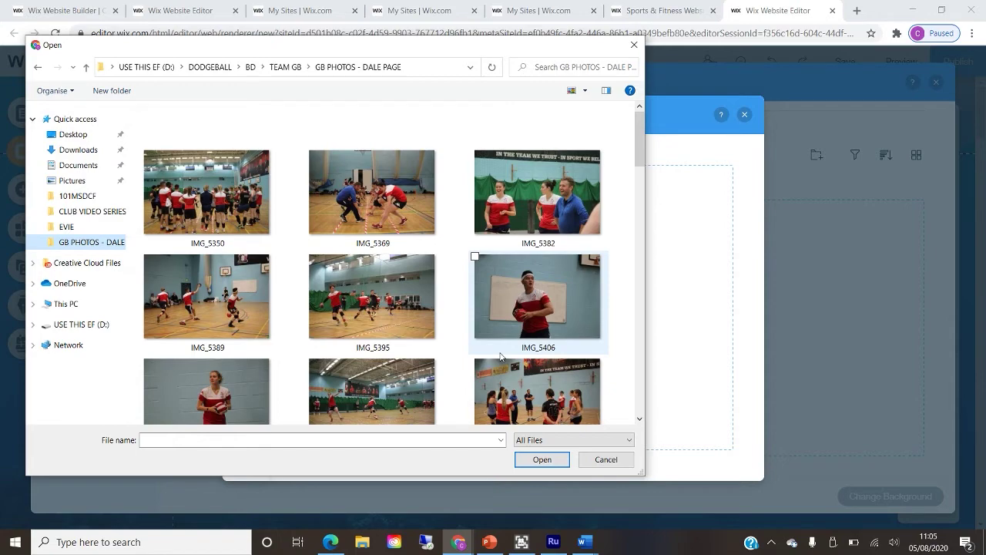
scroll(500, 355, down, 5)
scroll(500, 355, down, 5)
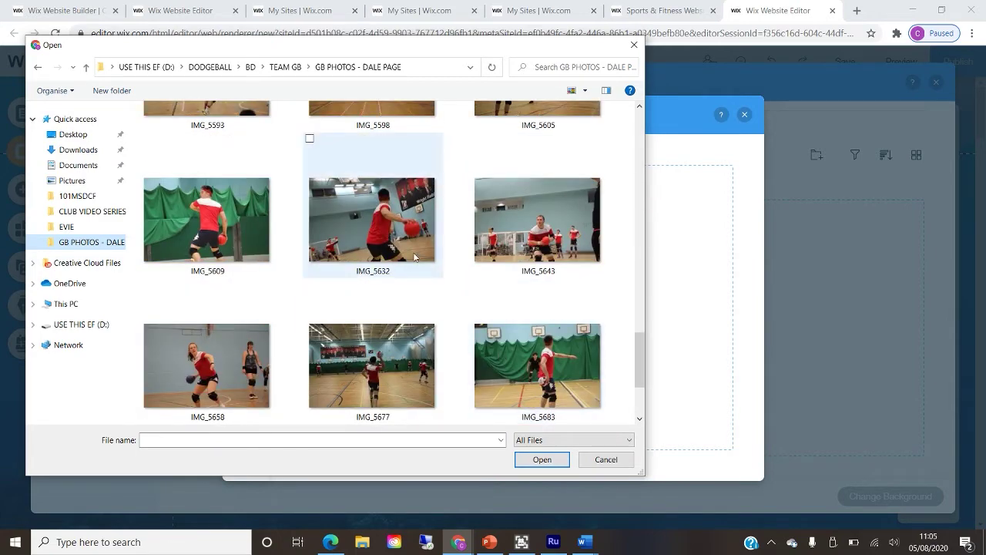
scroll(414, 257, up, 10)
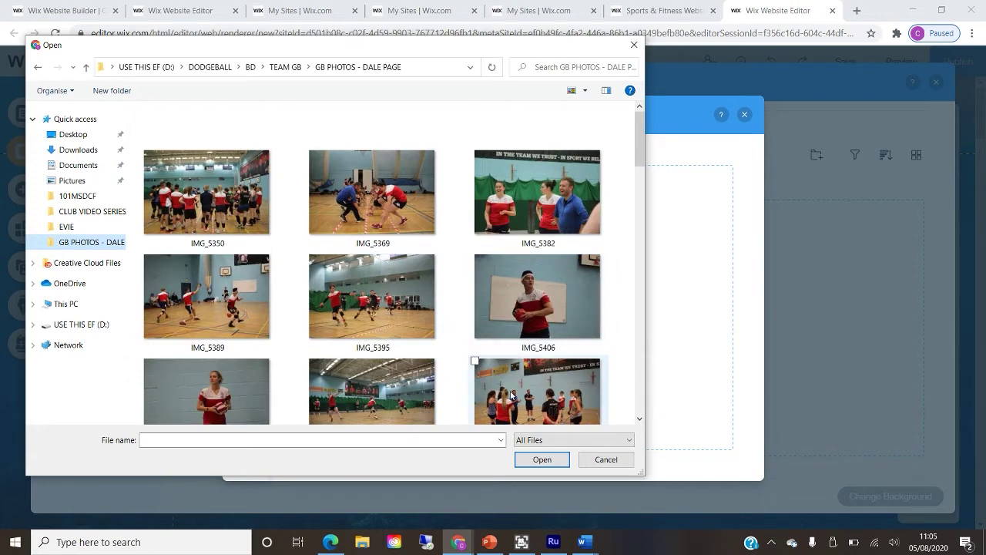
double_click(539, 283)
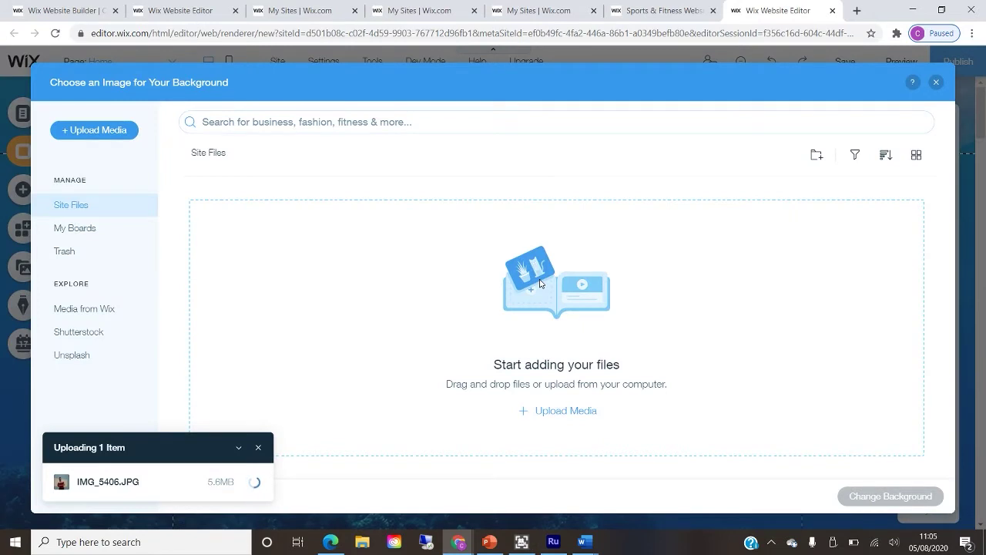
- Upload photos IMG_5395 through IMG_5483 and apply the chosen photo as the background
click(100, 128)
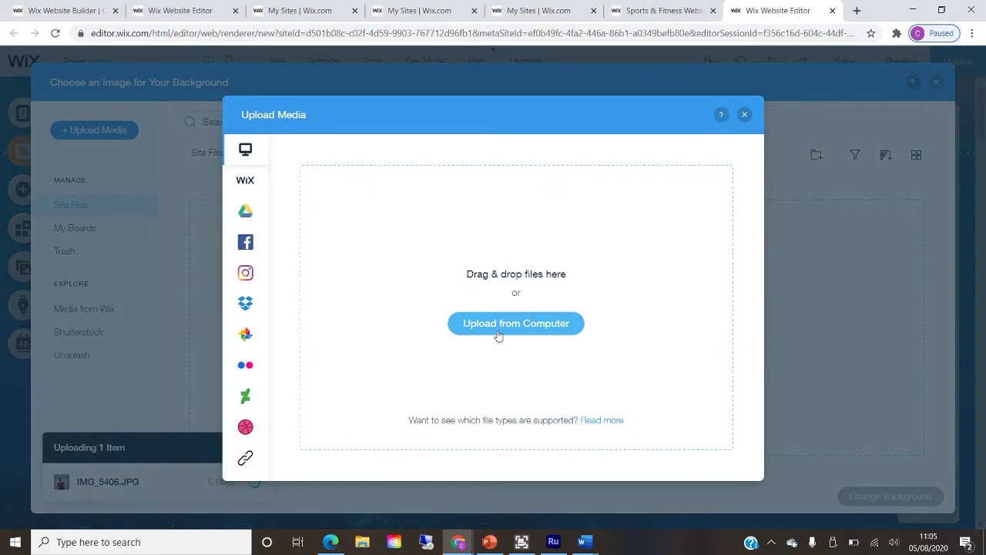
click(498, 325)
click(342, 285)
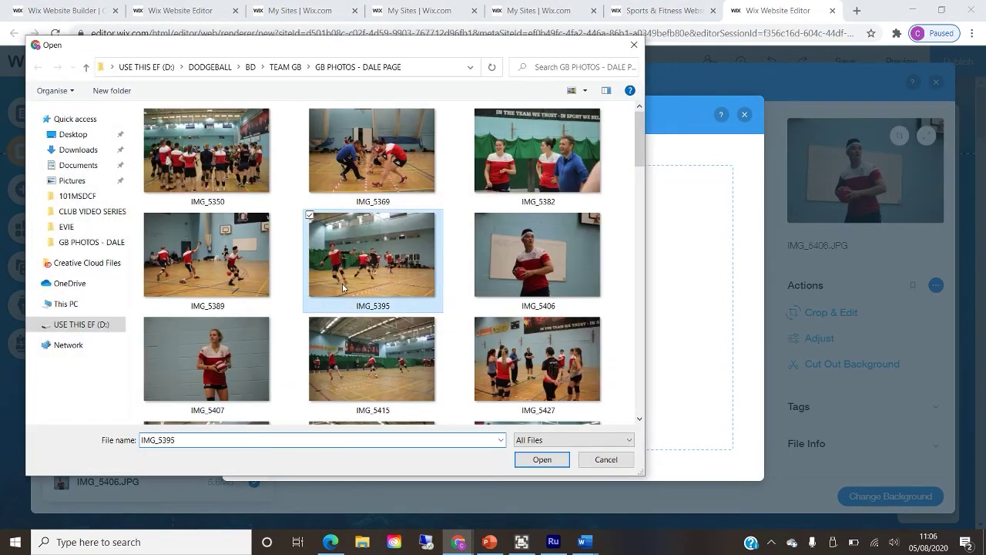
key(shift+Down)
key(shift+Down)
key(shift+Down)
key(Return)
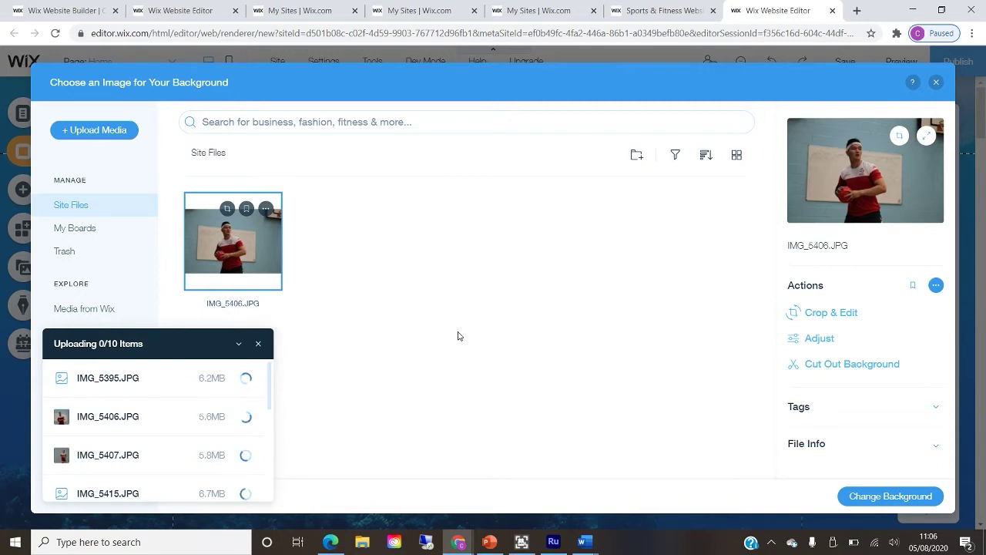
click(924, 502)
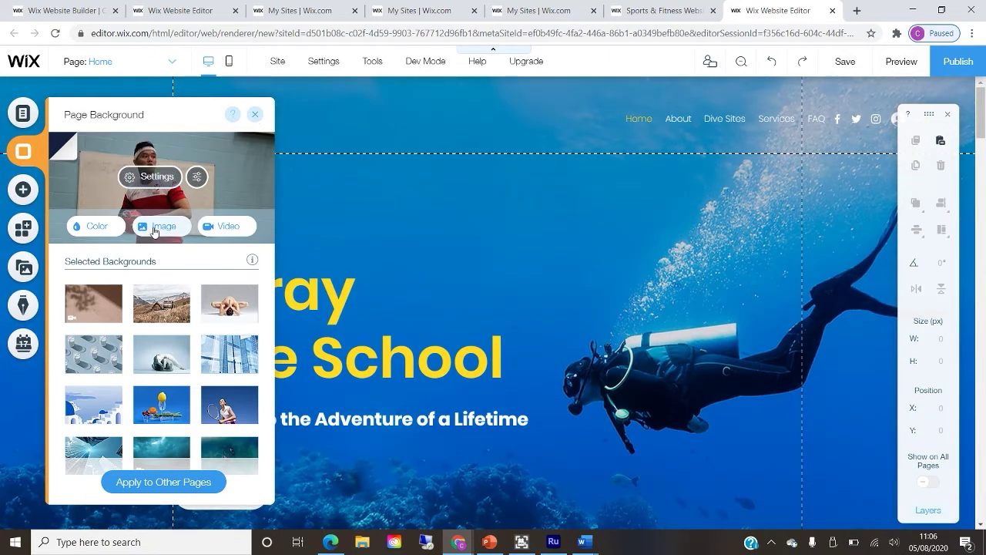
- Open the image picker for the hero strip's background
click(257, 116)
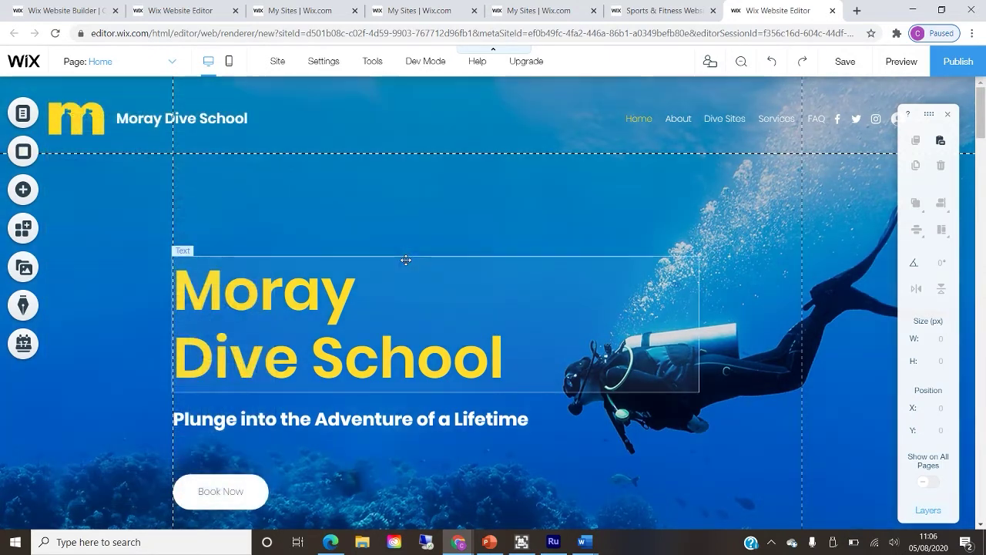
click(406, 260)
click(358, 197)
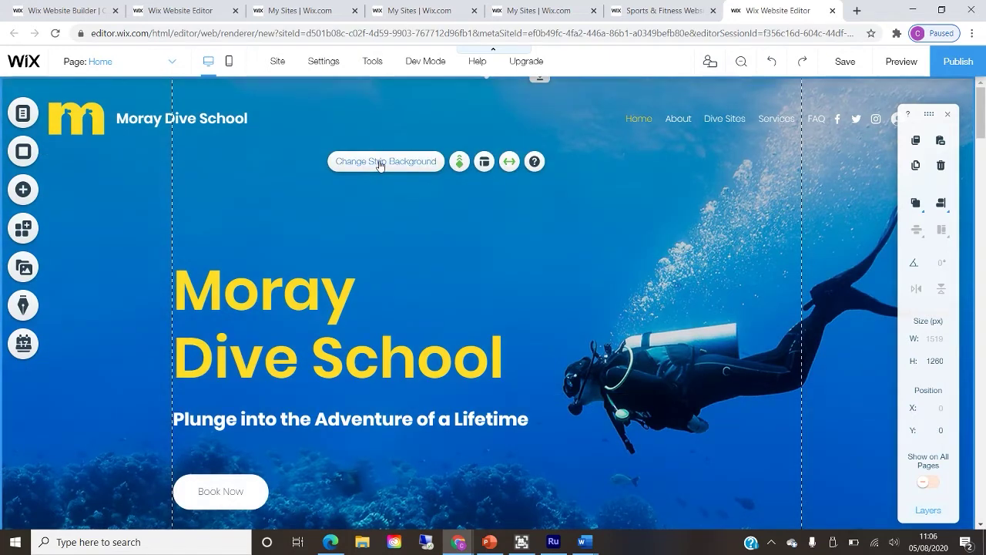
click(379, 163)
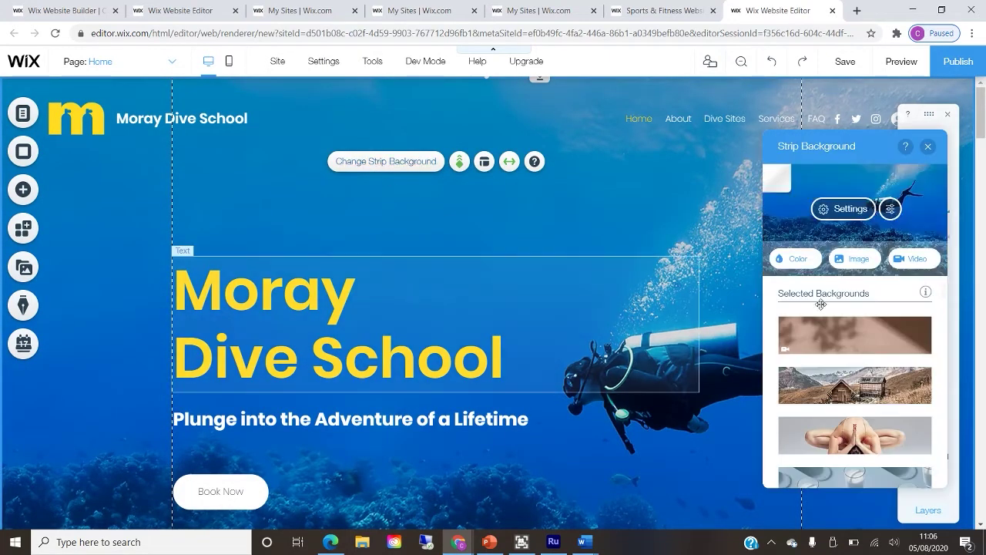
click(860, 264)
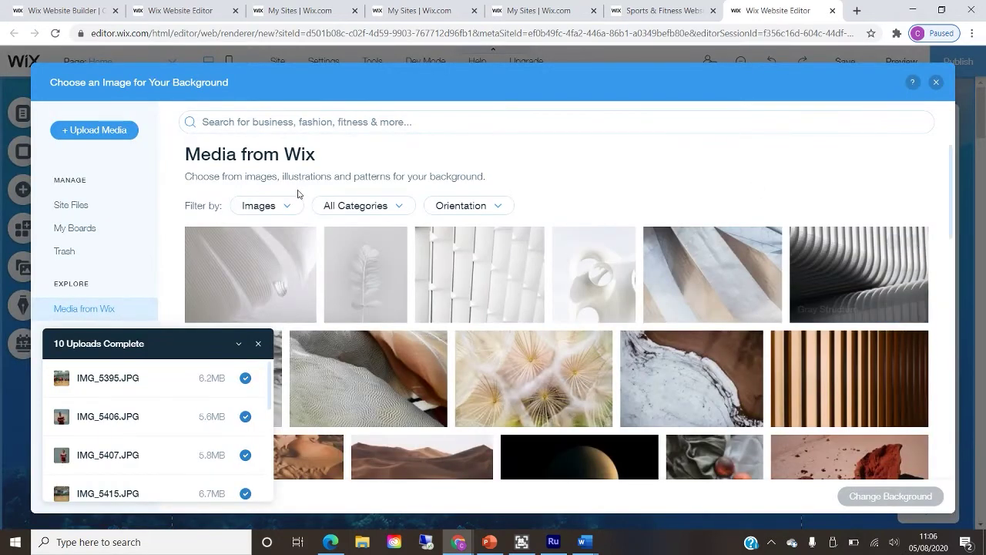
- Upload all the club photos from the computer folder
click(95, 133)
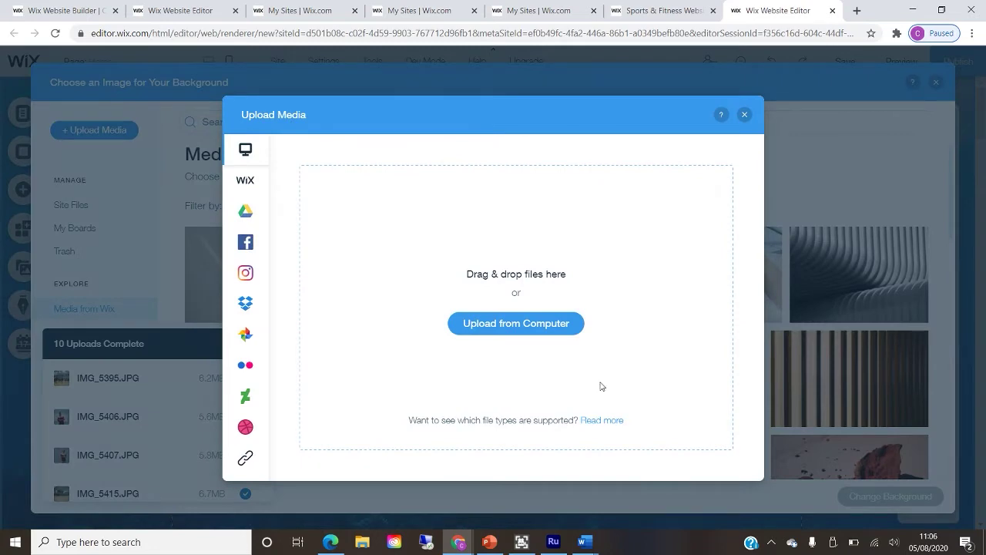
click(507, 326)
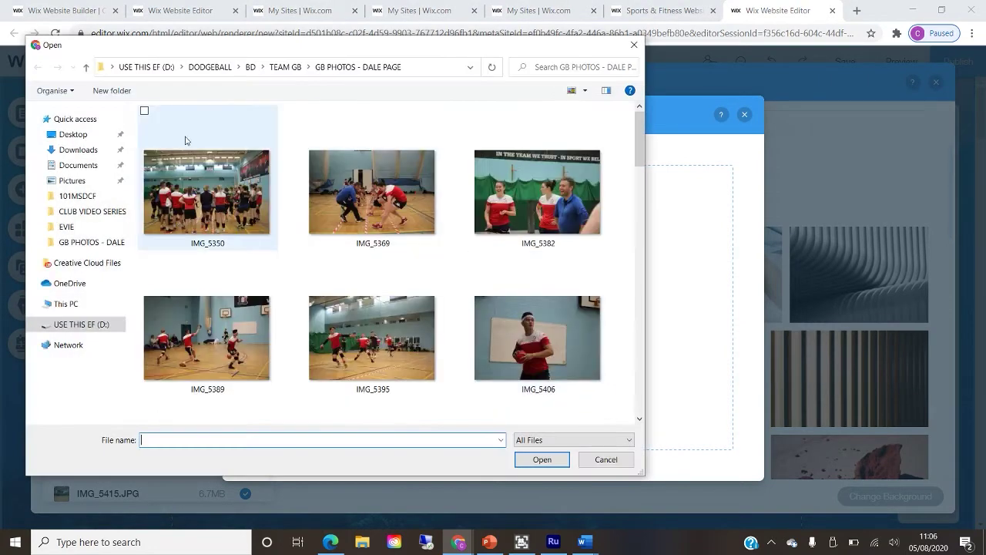
click(186, 182)
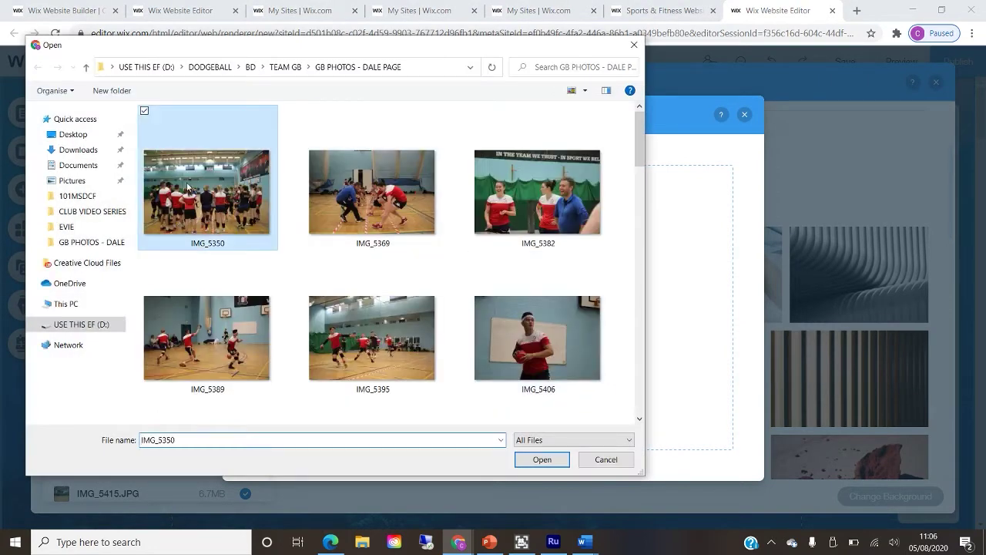
key(ctrl+a)
scroll(186, 185, down, 2)
click(542, 459)
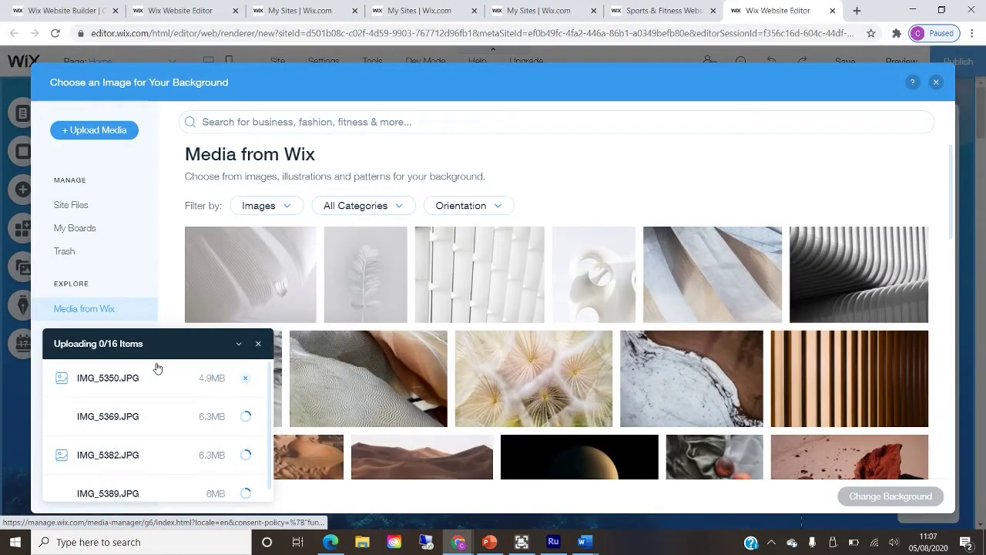
scroll(393, 254, down, 2)
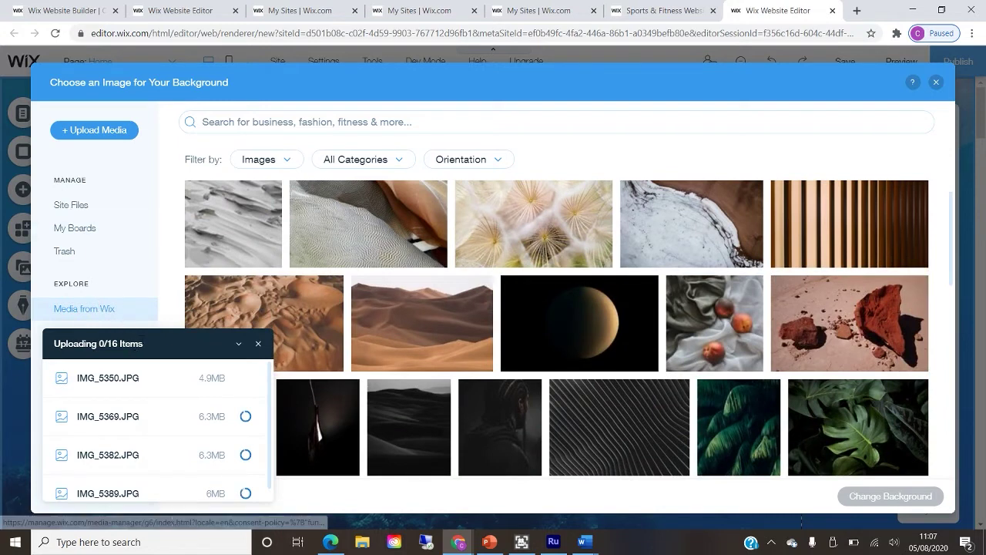
key(ctrl+a)
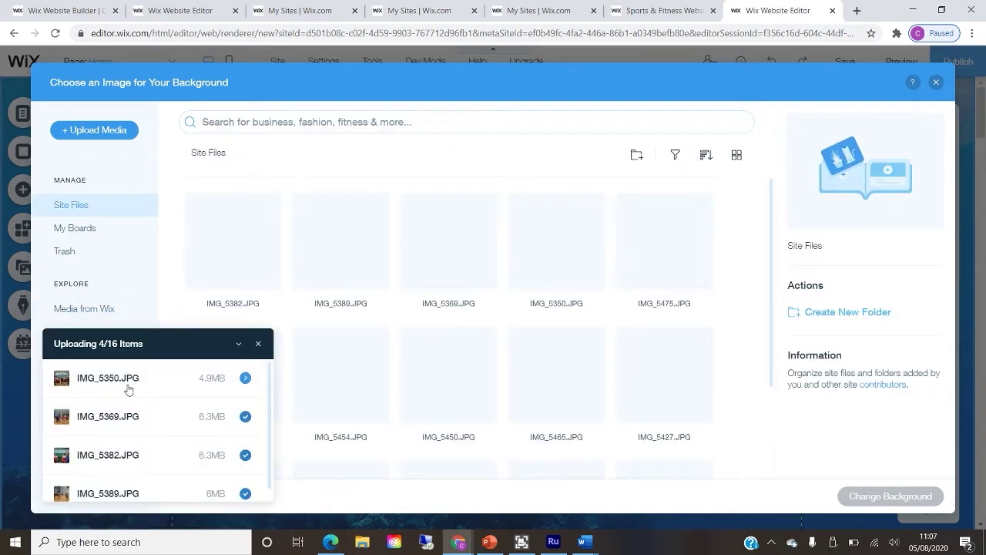
- Set the player photo IMG_5407 from Site Files as the hero strip background
click(128, 389)
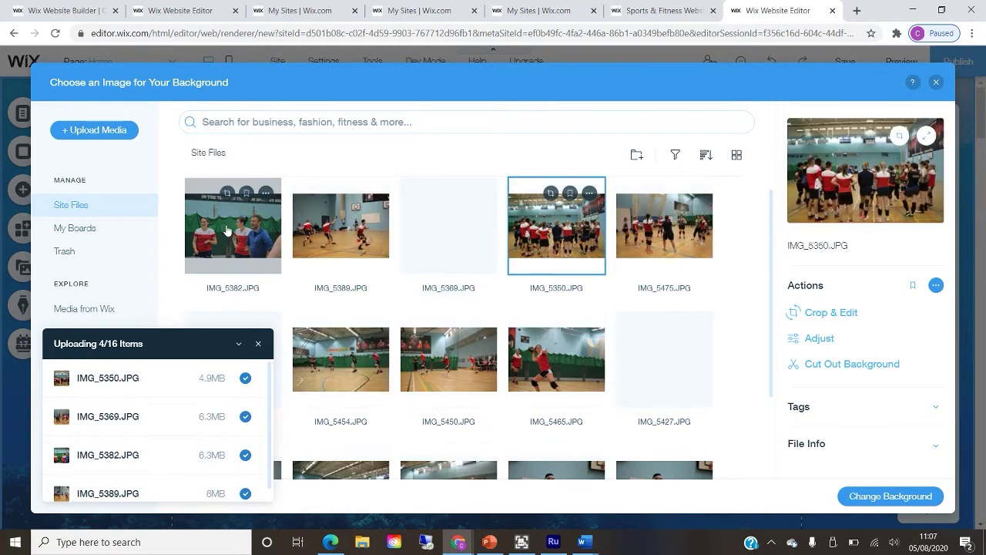
scroll(736, 271, down, 2)
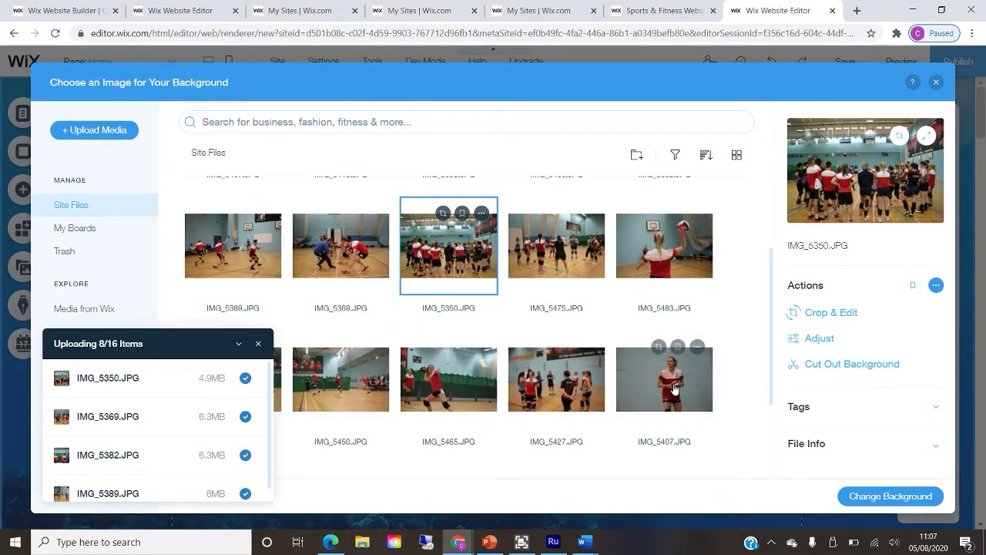
click(672, 385)
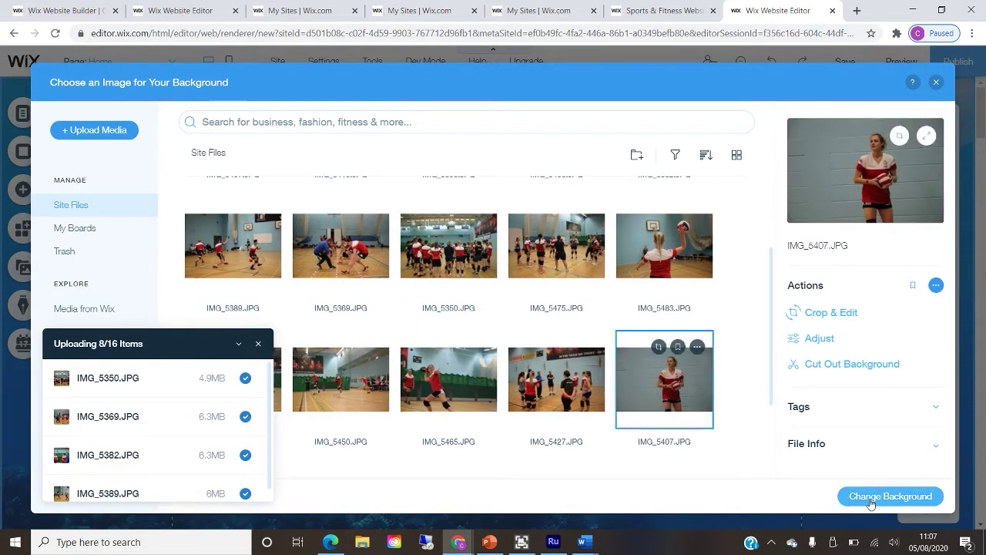
click(869, 497)
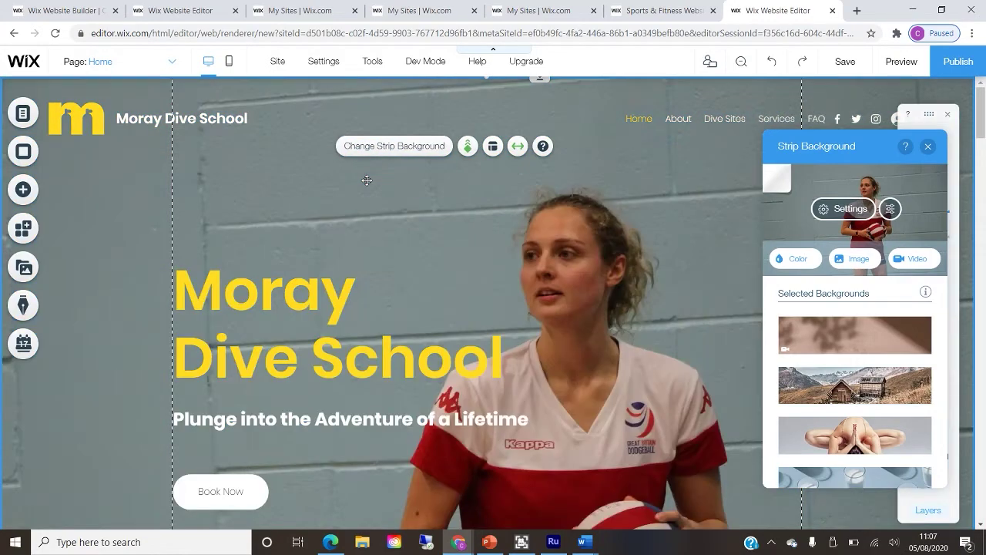
- Set the uploaded photo IMG_5395 from Site Files as the About Us strip background
scroll(558, 301, down, 6)
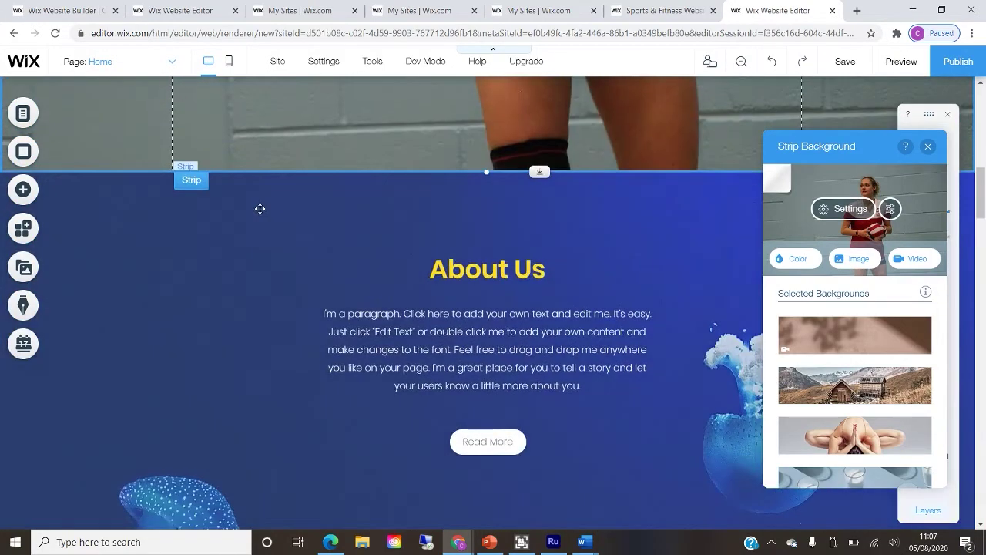
click(260, 209)
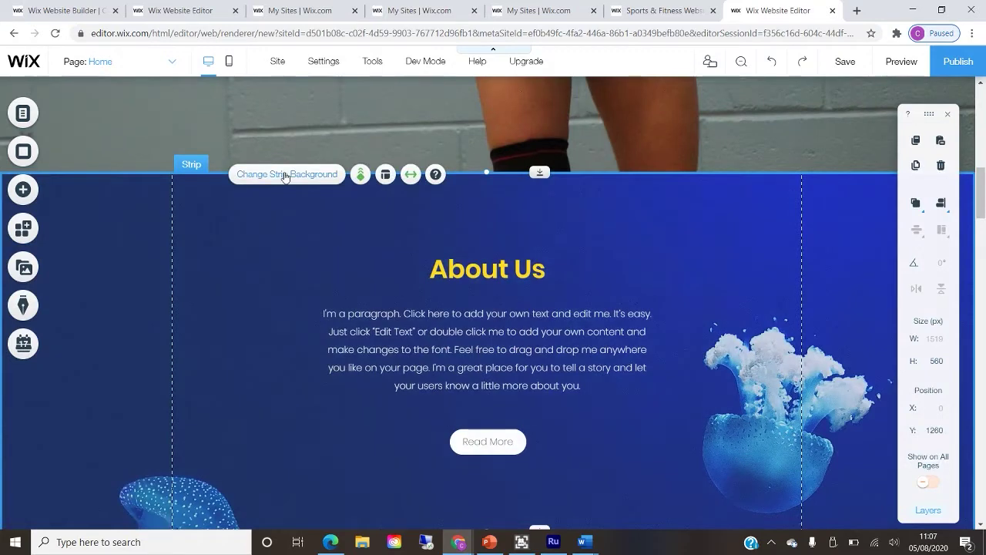
click(284, 177)
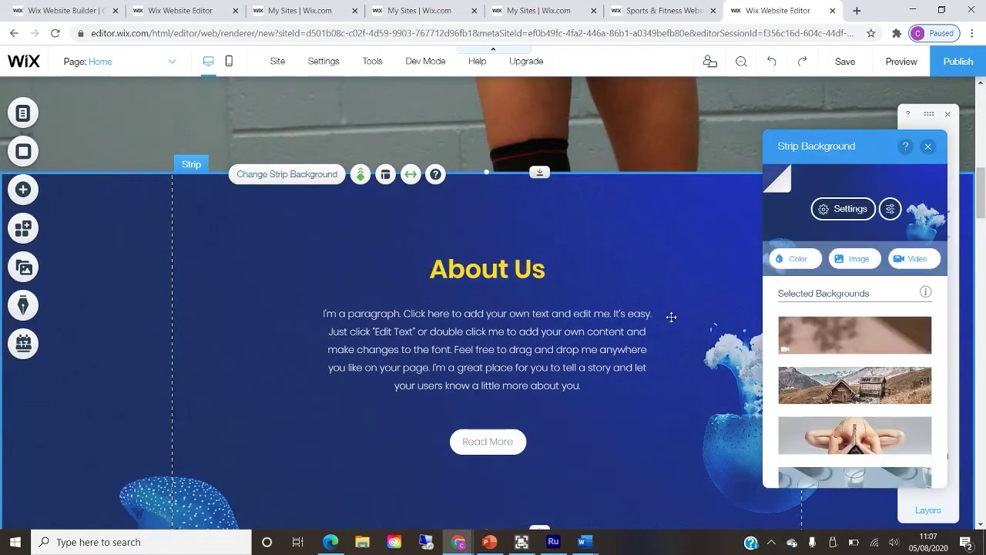
click(848, 262)
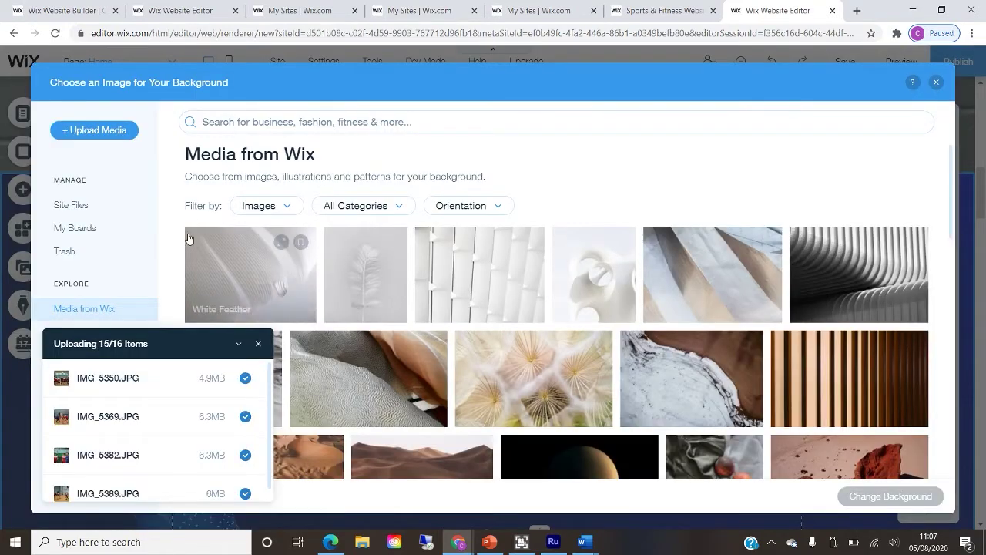
click(91, 204)
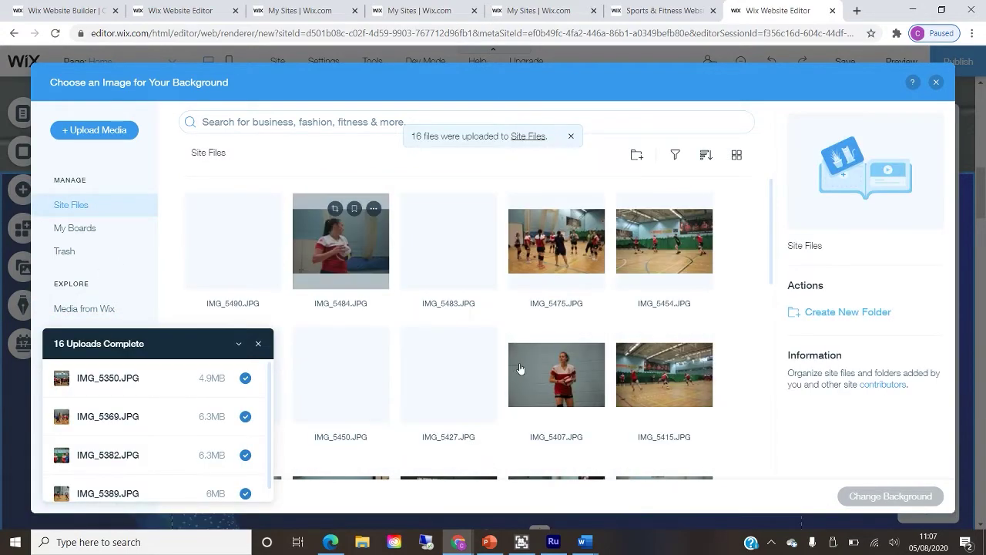
scroll(499, 347, down, 1)
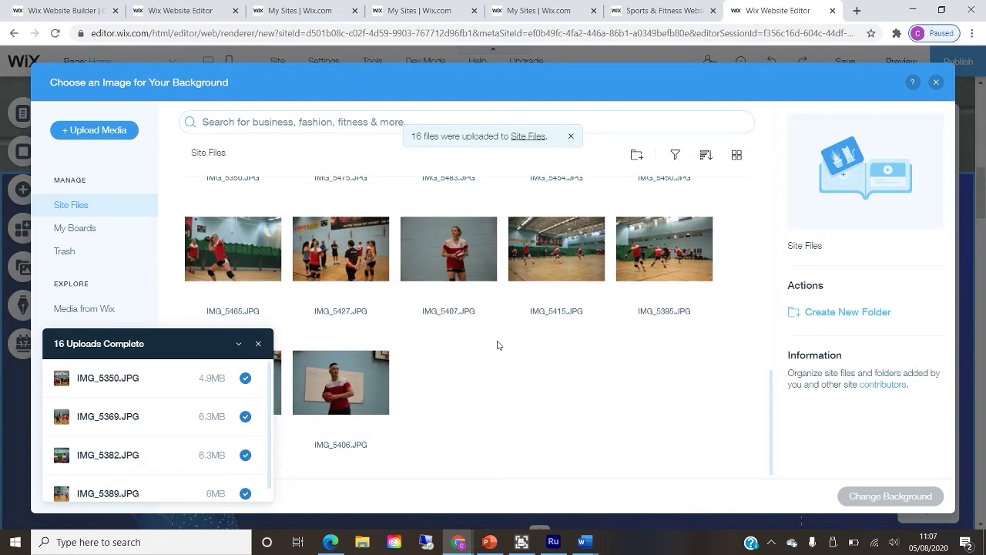
scroll(498, 345, up, 1)
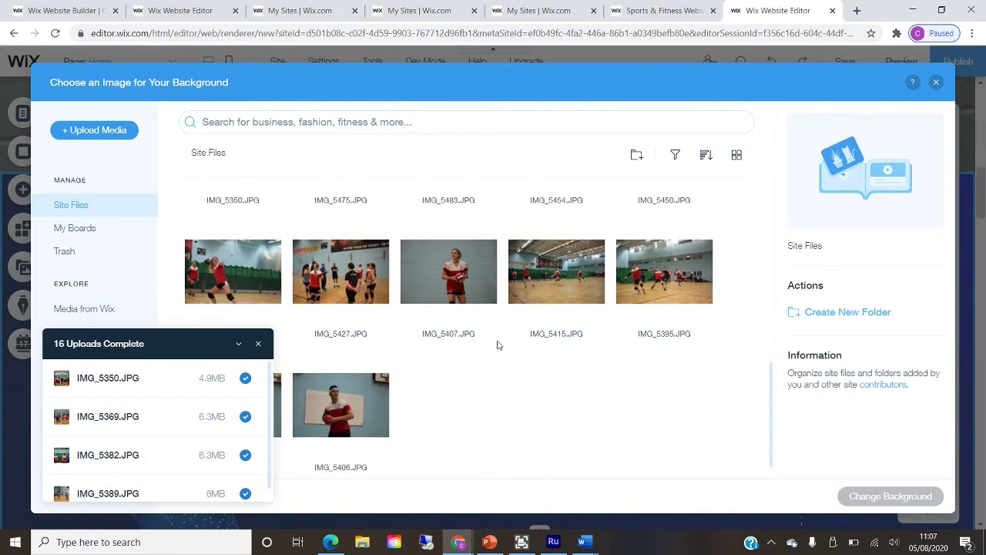
double_click(665, 279)
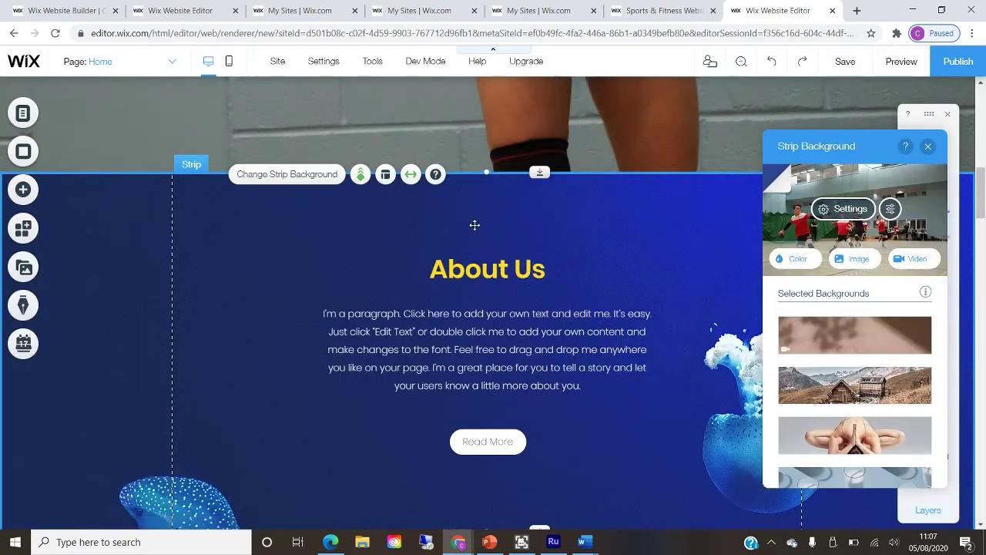
scroll(475, 225, down, 6)
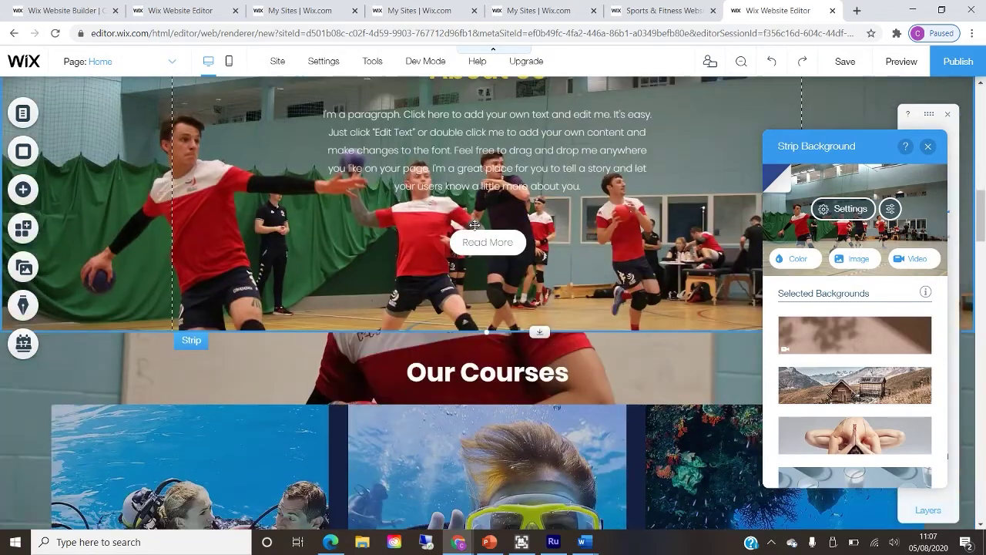
scroll(474, 225, up, 1)
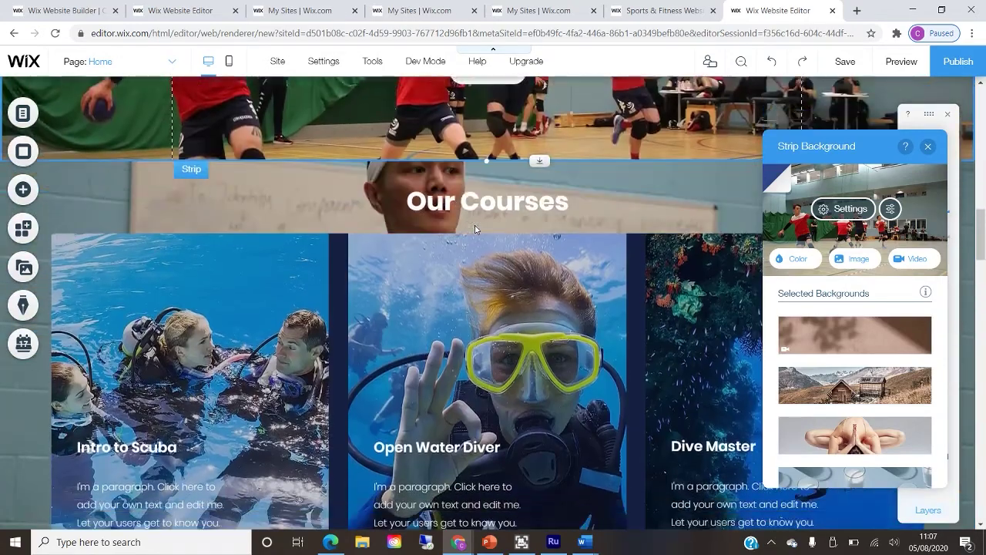
scroll(475, 229, down, 8)
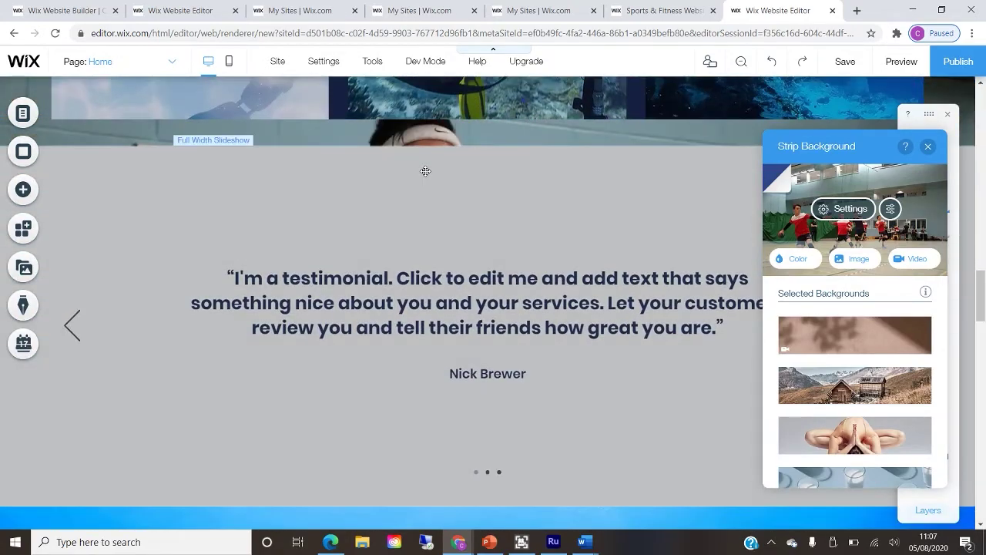
- Give the first testimonial slide a solid red #E21C21 background from My Colors
click(425, 170)
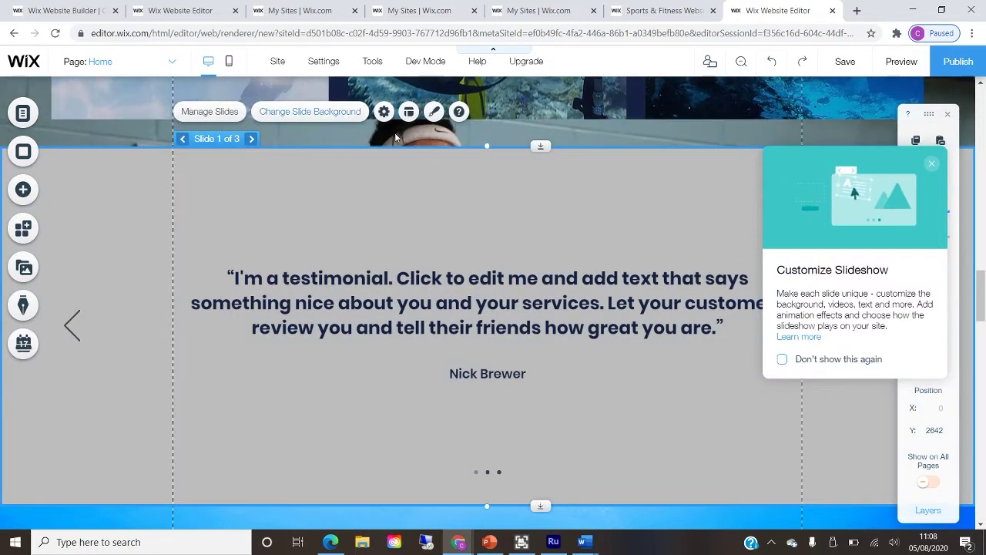
click(325, 115)
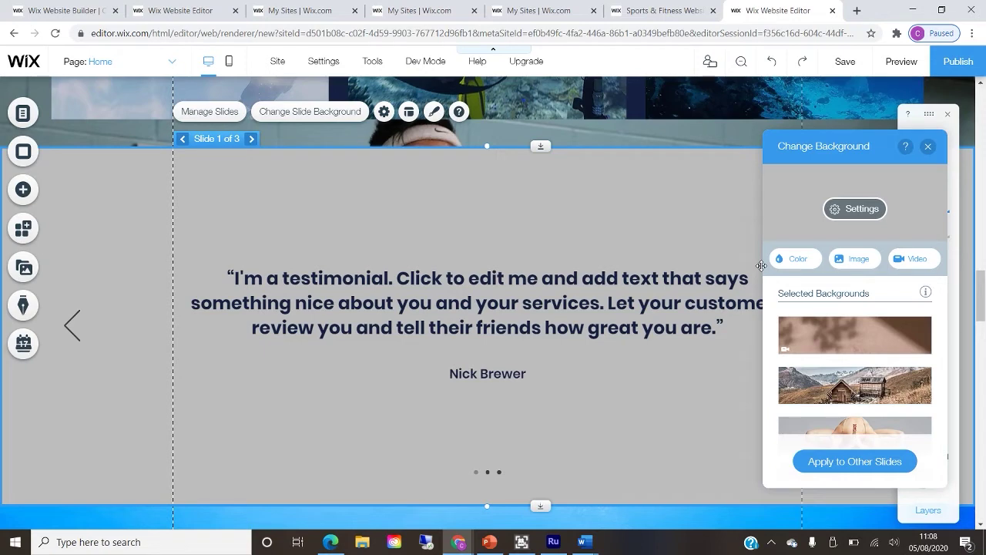
click(794, 257)
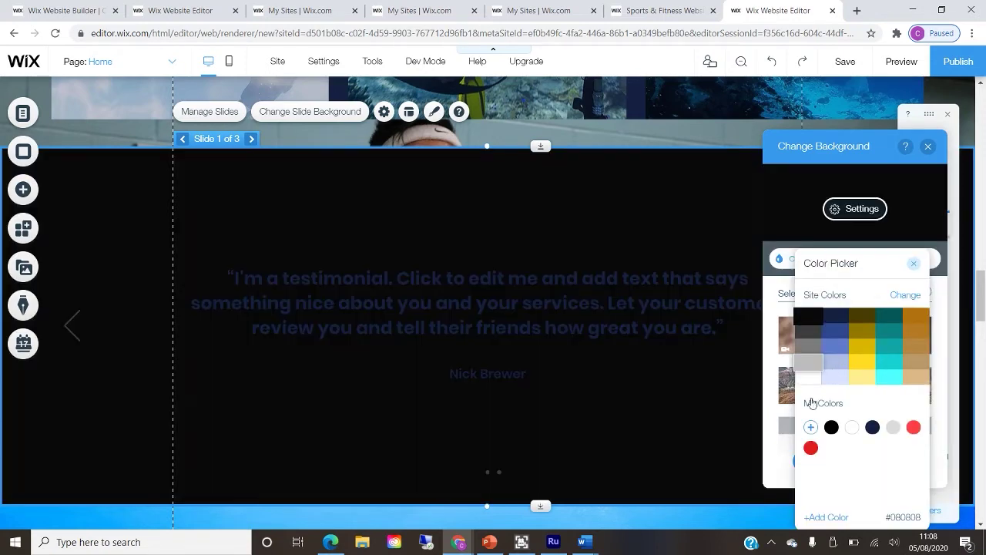
click(810, 447)
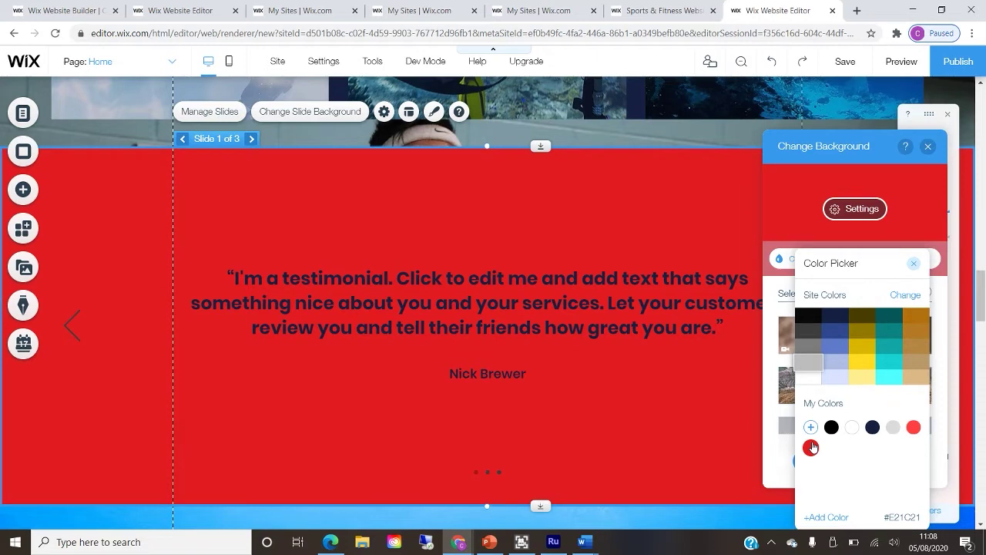
click(486, 278)
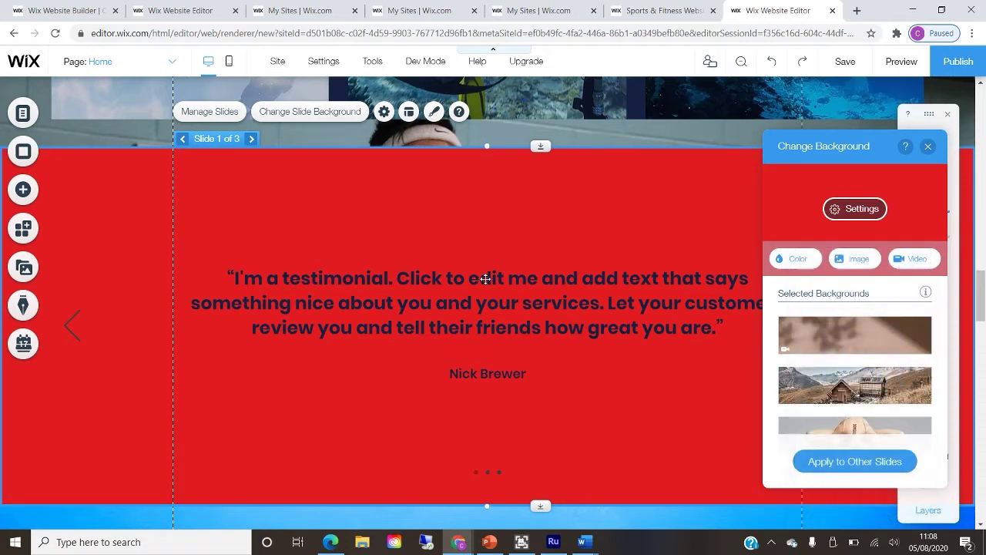
- Apply a white highlight behind the testimonial quote text
click(486, 278)
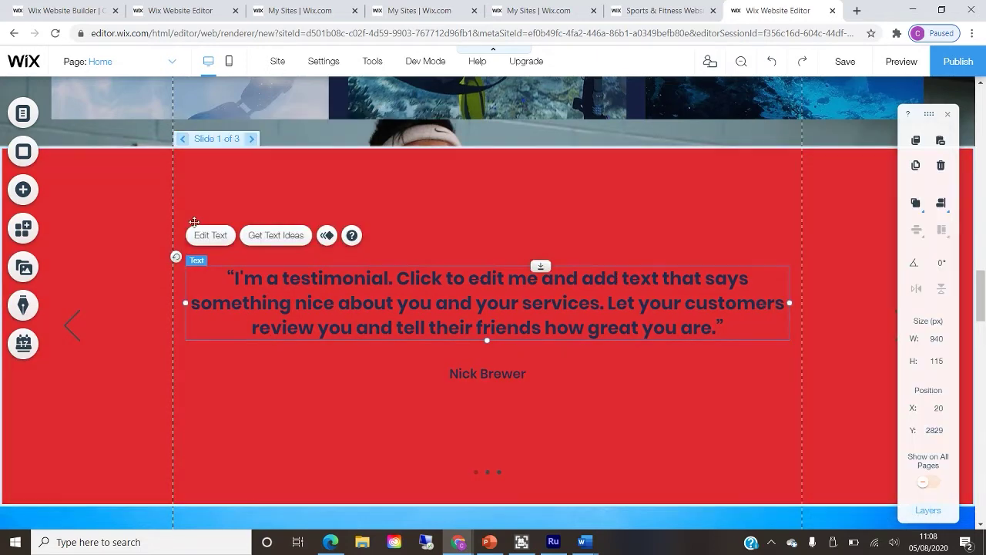
click(205, 243)
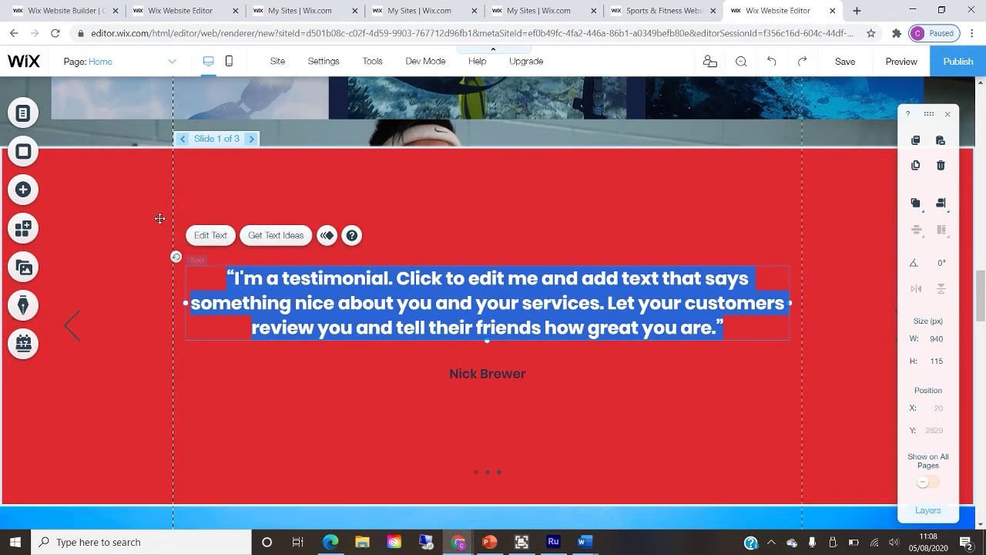
click(199, 235)
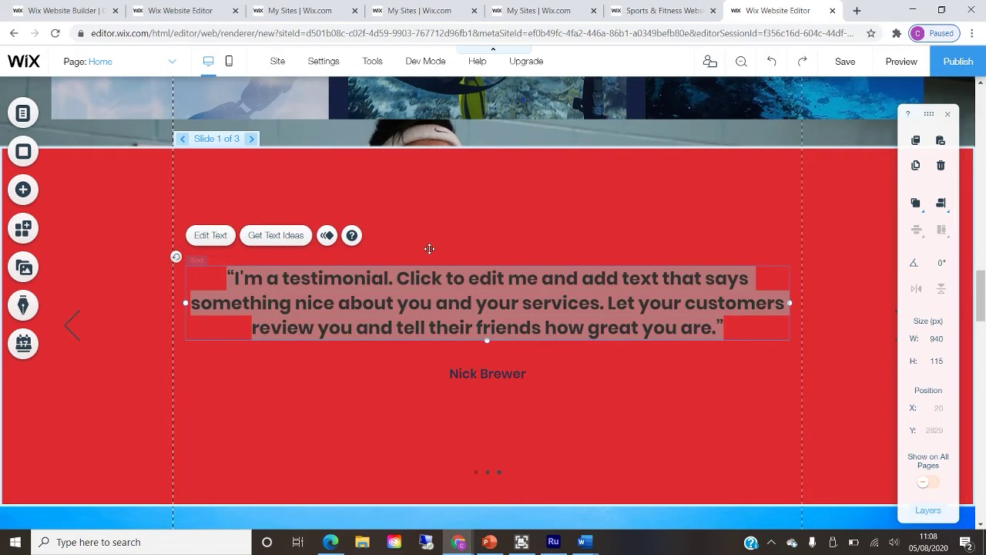
click(429, 249)
click(419, 299)
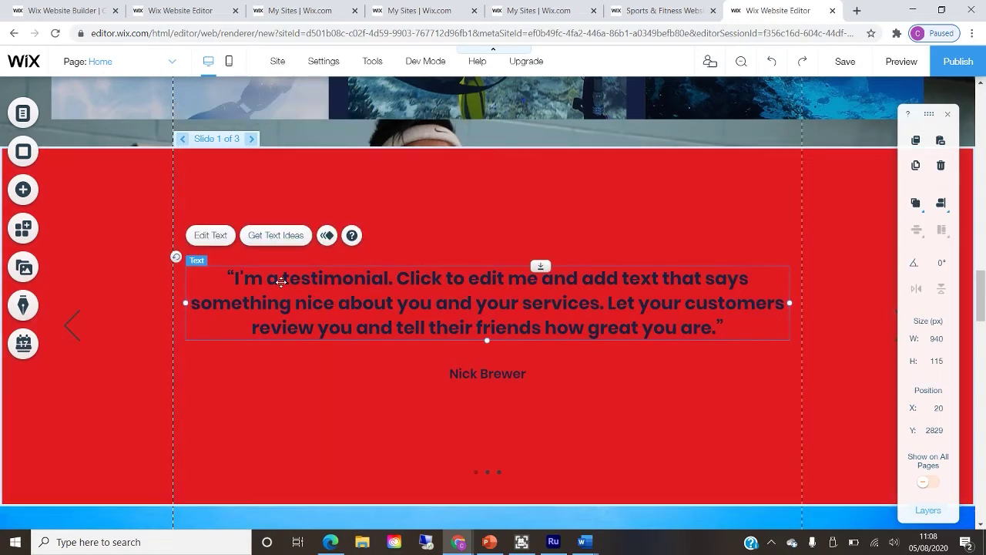
double_click(282, 282)
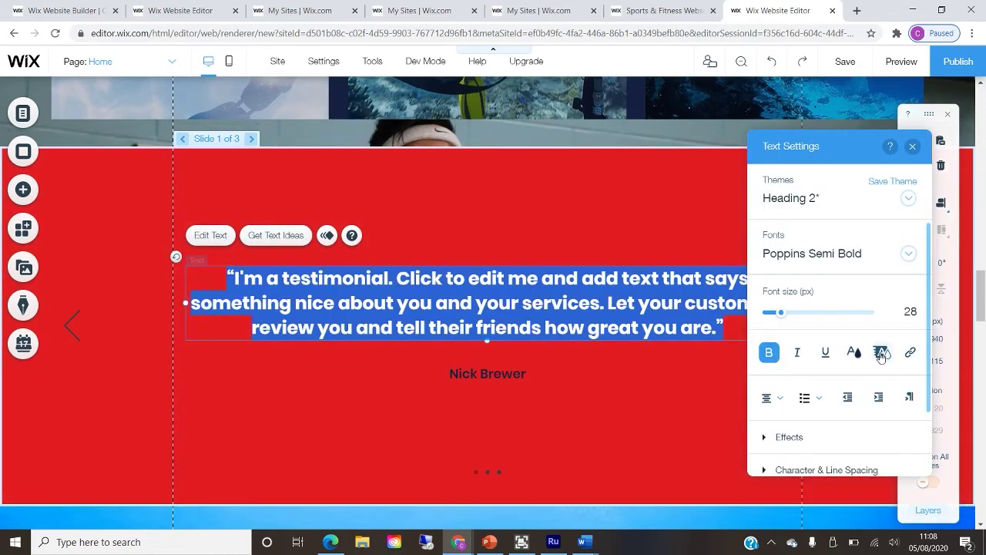
click(882, 353)
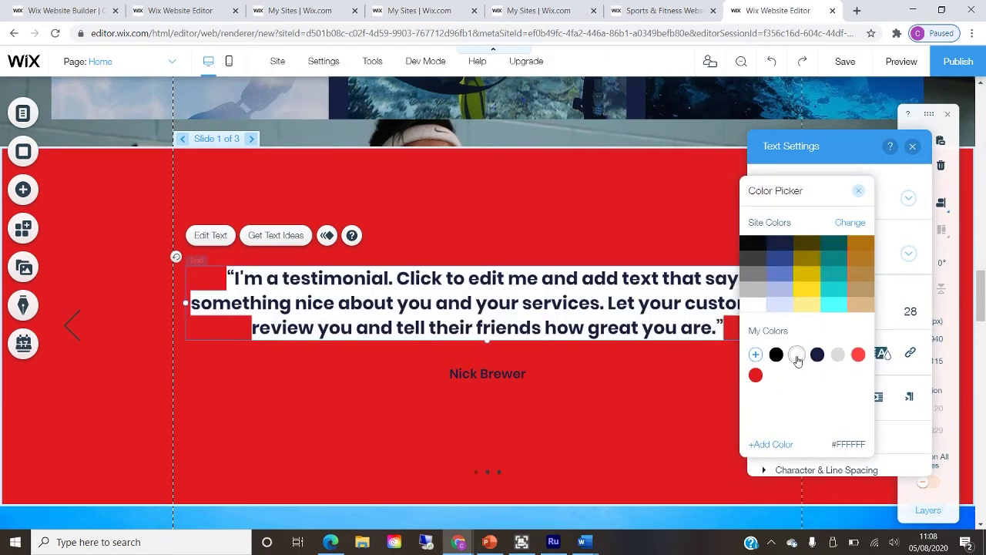
click(501, 373)
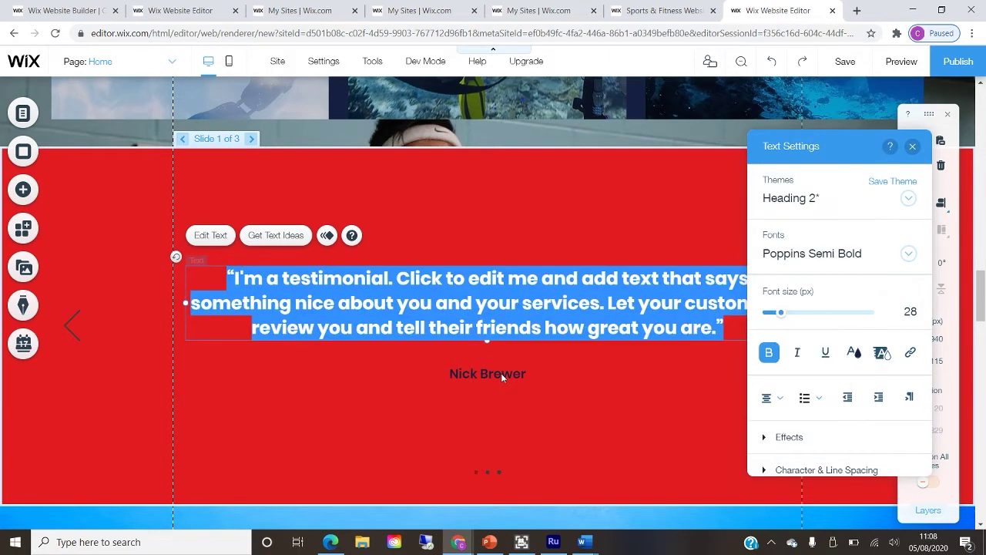
- Leave the reviewer's name unhighlighted and select the quote wording for rewriting
double_click(501, 374)
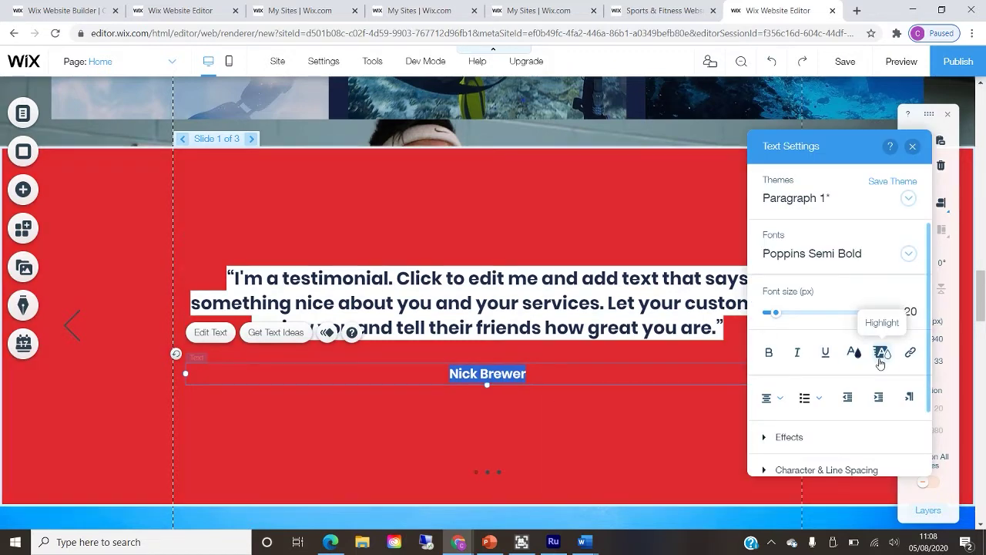
click(882, 353)
click(707, 332)
click(709, 326)
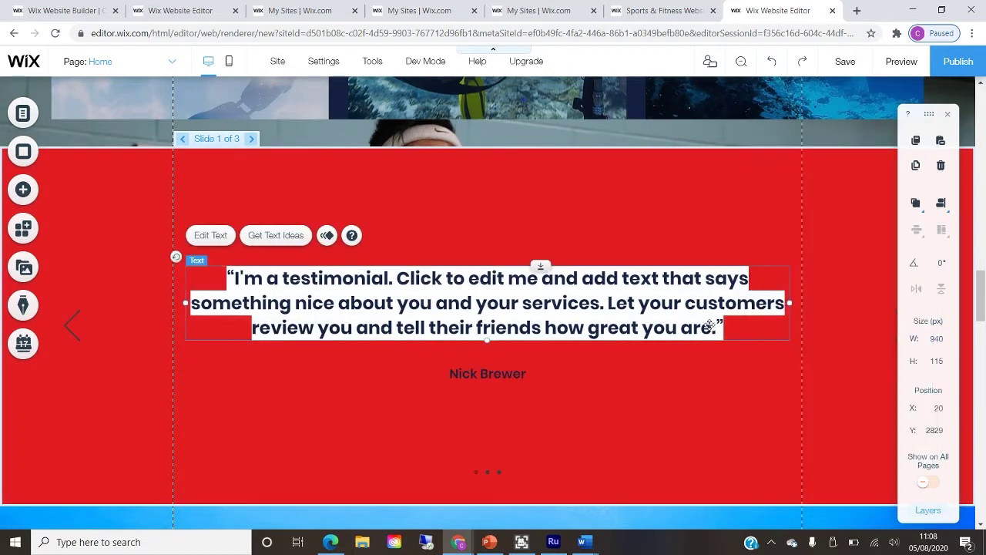
double_click(709, 326)
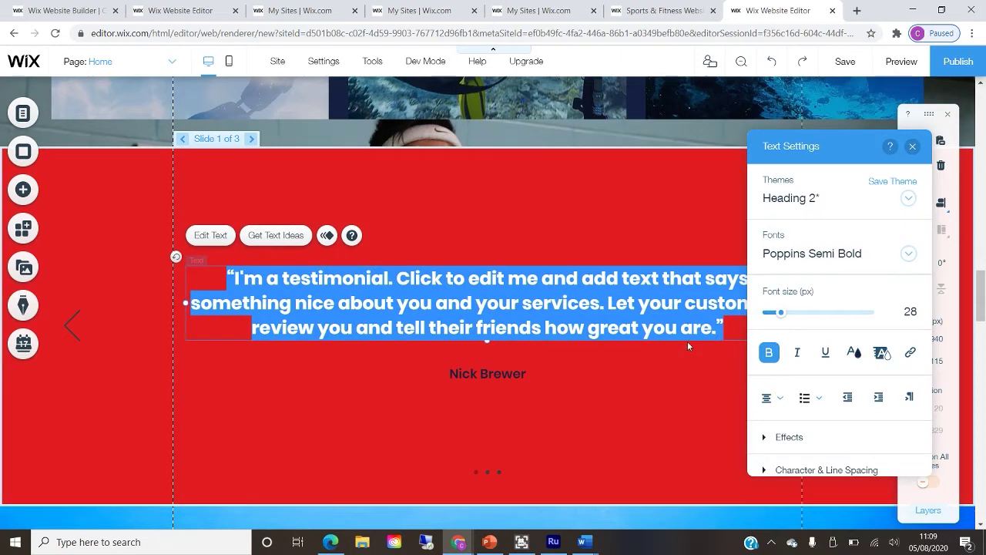
drag(712, 327, 241, 279)
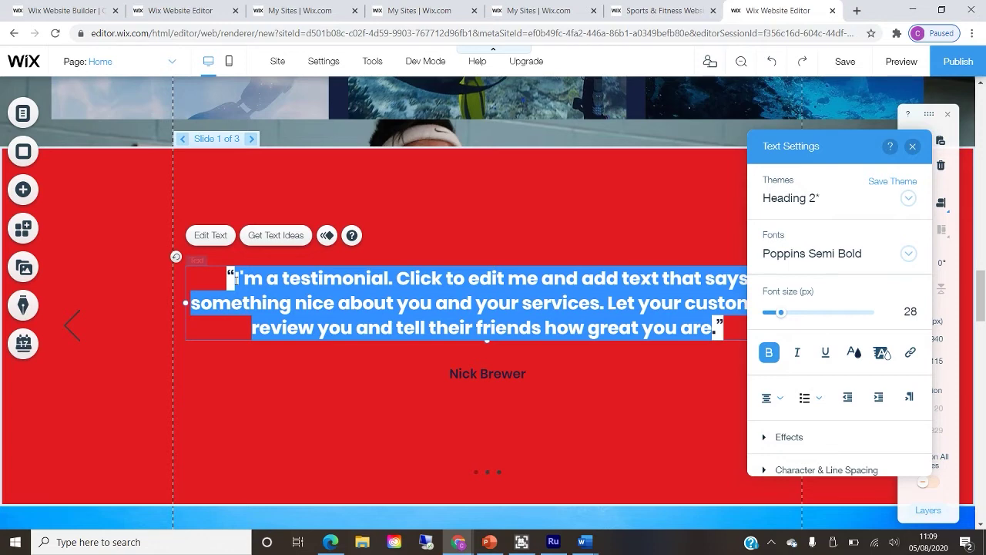
- Replace the quote with 'Pirates Dodgeball Club is fantastic… friendly, welcoming, inclusive atmosphere. Come down and enjoy!'
text(D)
key(BackSpace)
text(Pirat)
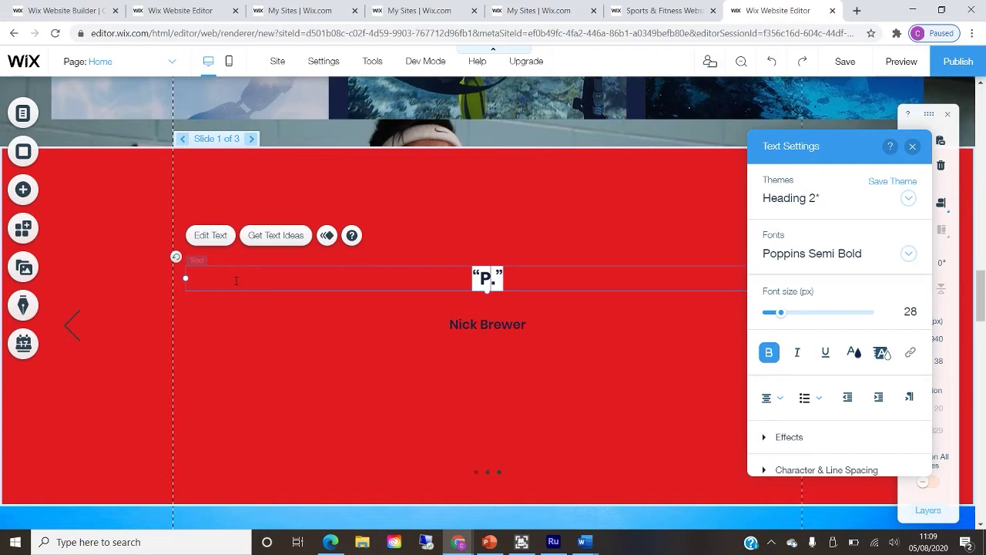
text(es Dodgeball Clu)
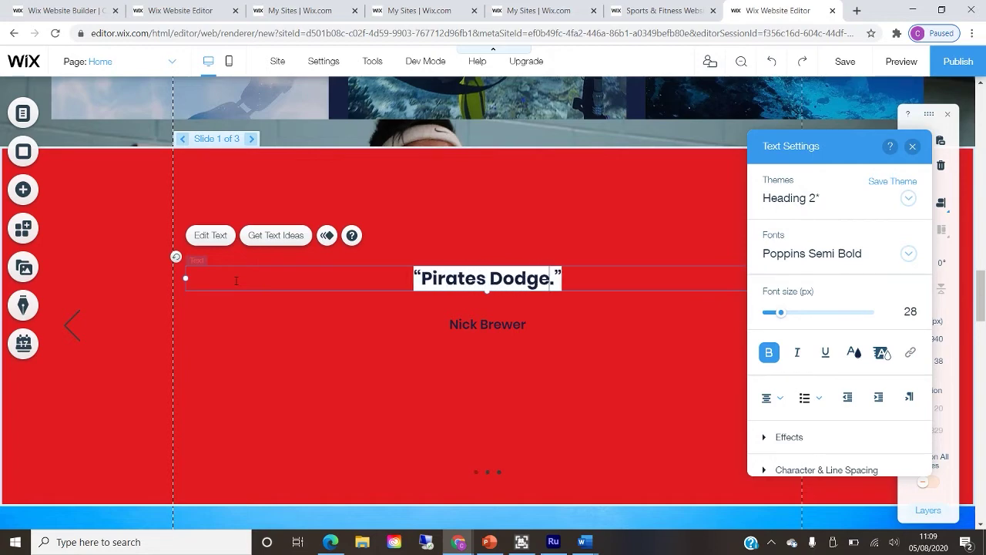
text(b is fantasitc)
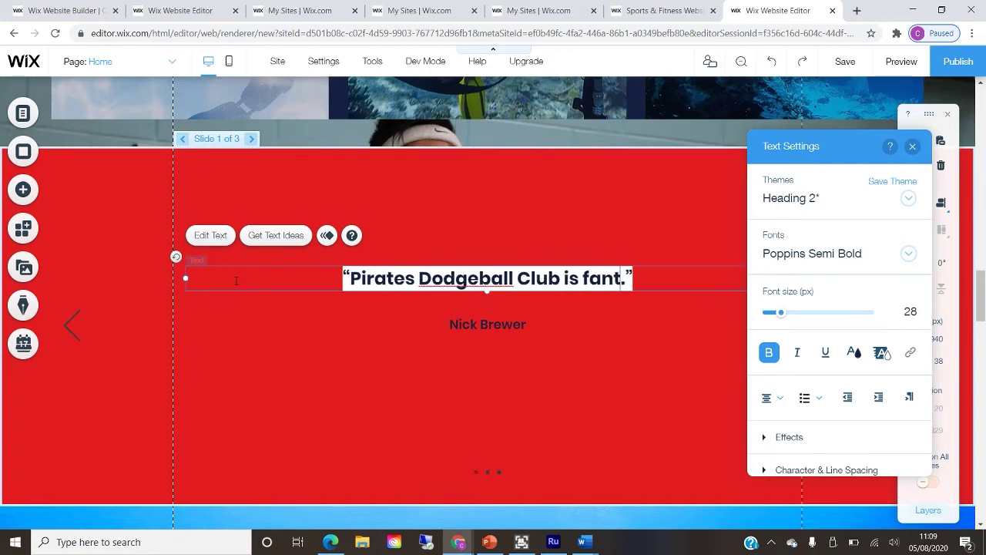
key(BackSpace)
key(BackSpace)
key(BackSpace)
text(tic. W)
key(BackSpace)
text(I would rec)
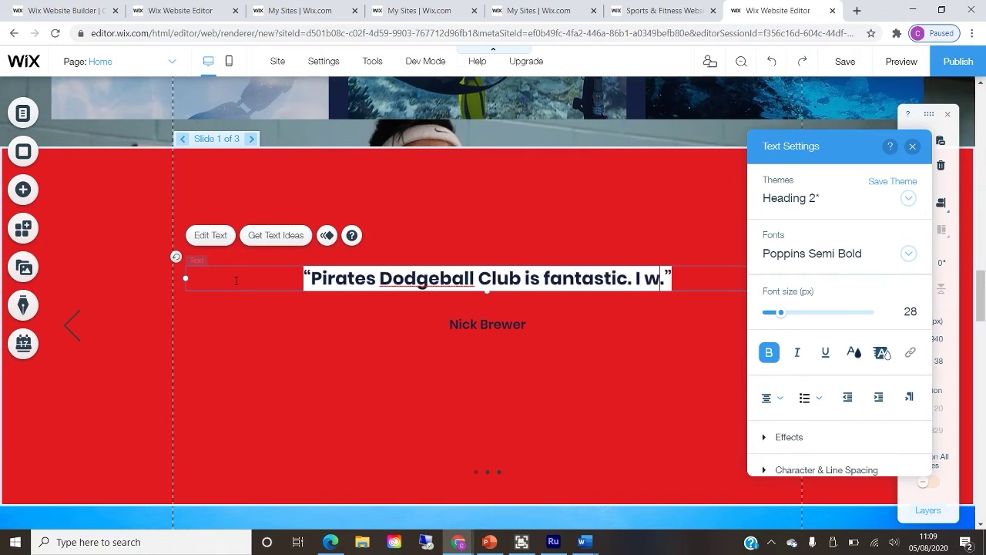
text(ommend them to an)
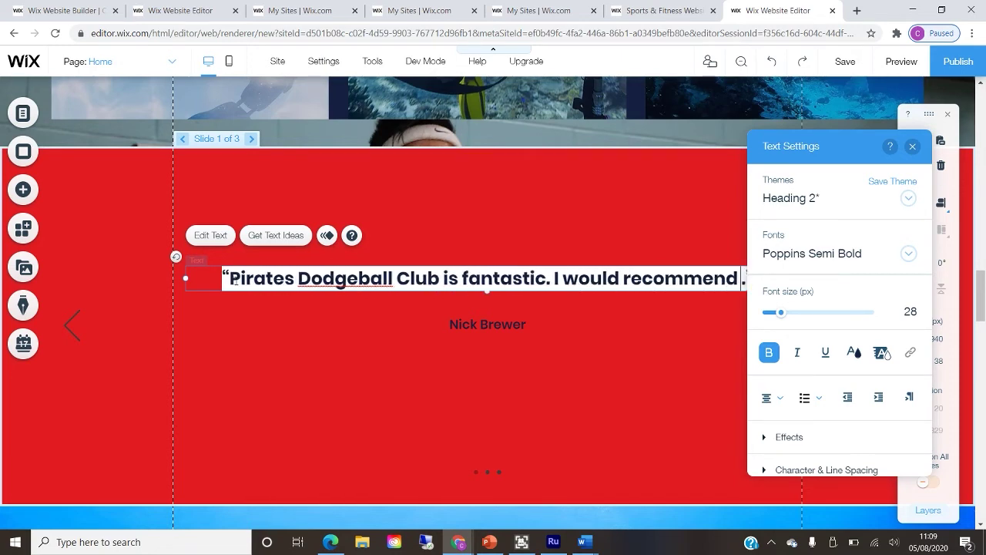
text(yone because of t)
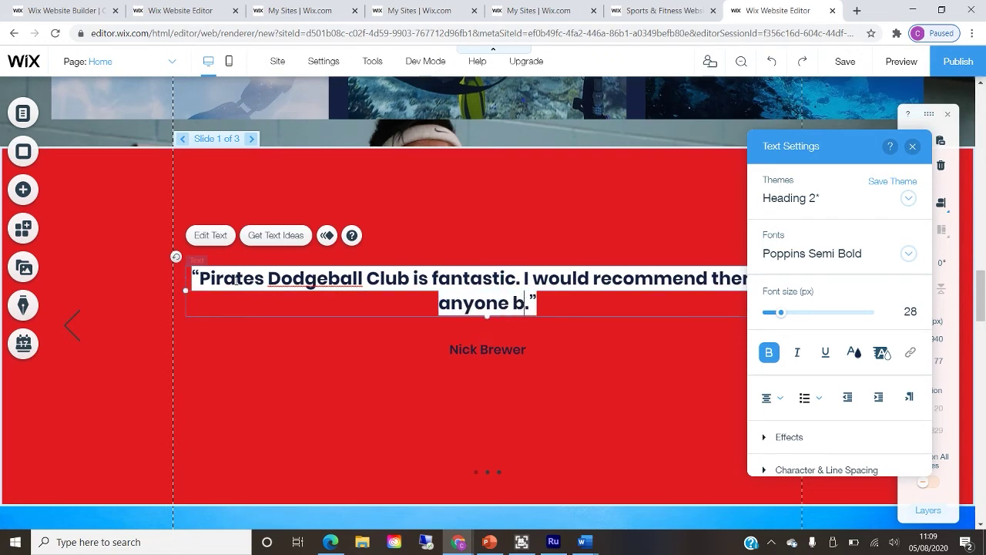
text(heir frie)
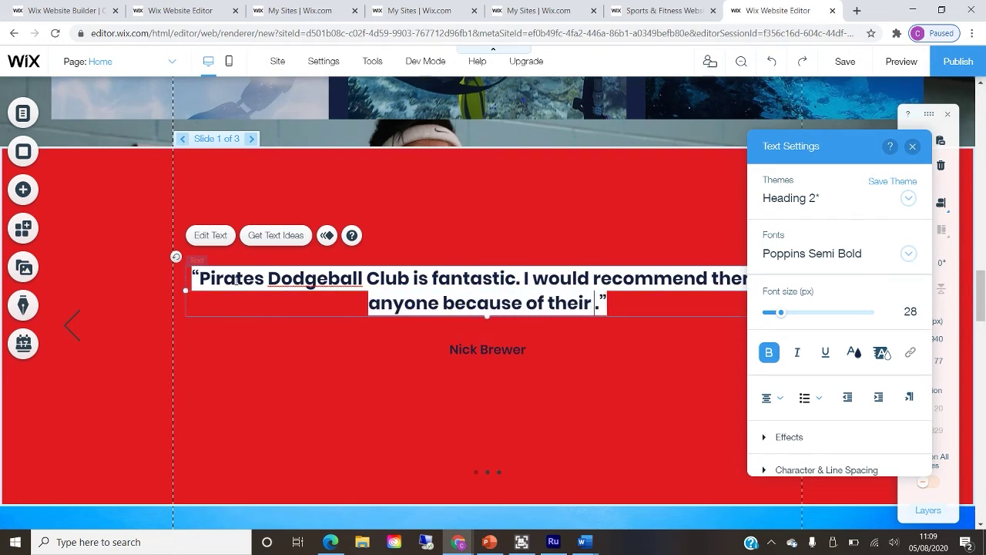
text(ndly, wecol)
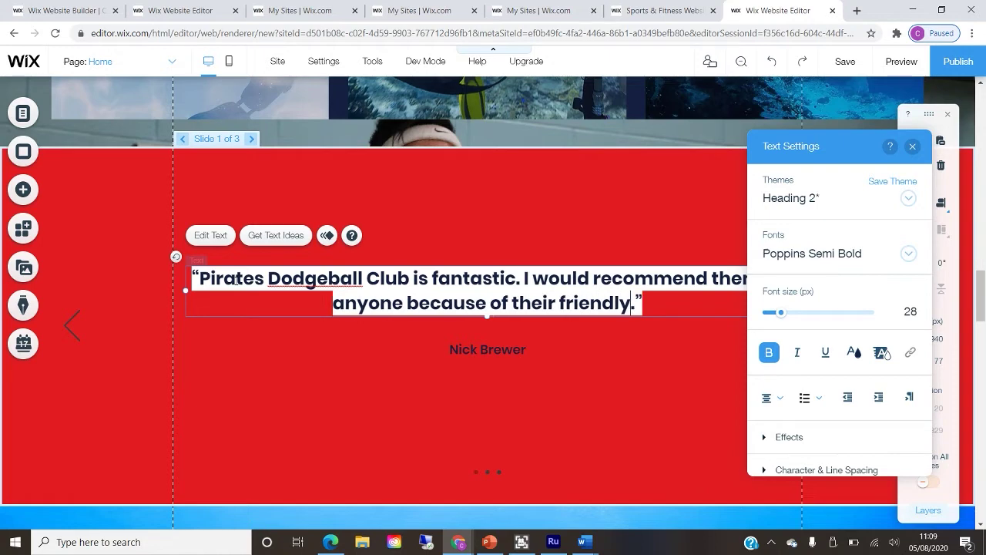
key(BackSpace)
key(BackSpace)
key(BackSpace)
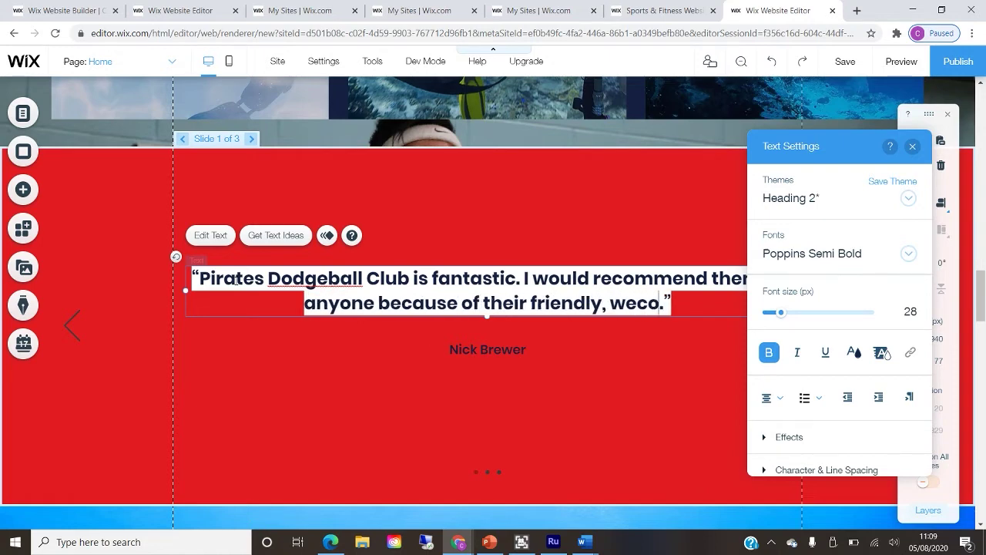
text(lcom)
text(ing, inclusive a)
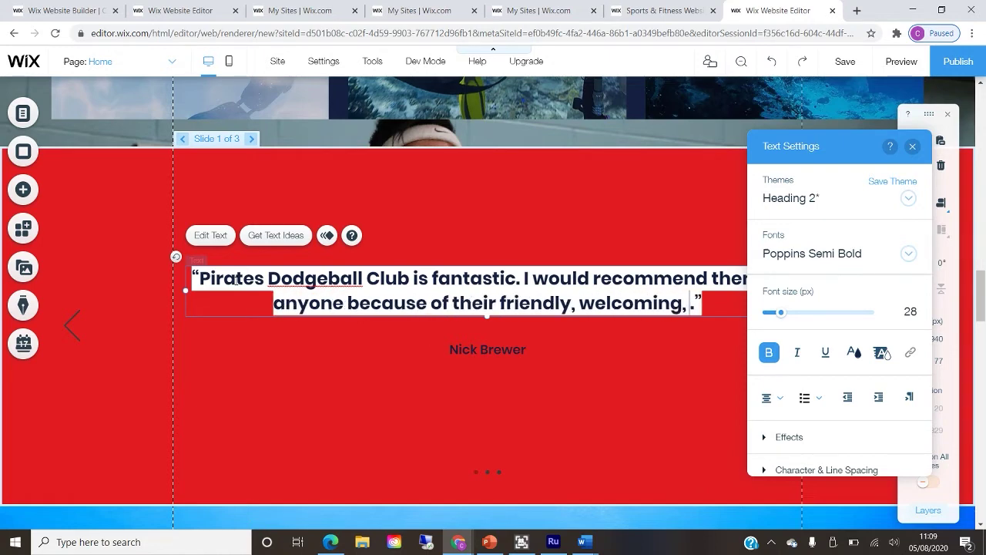
text(tmosphere)
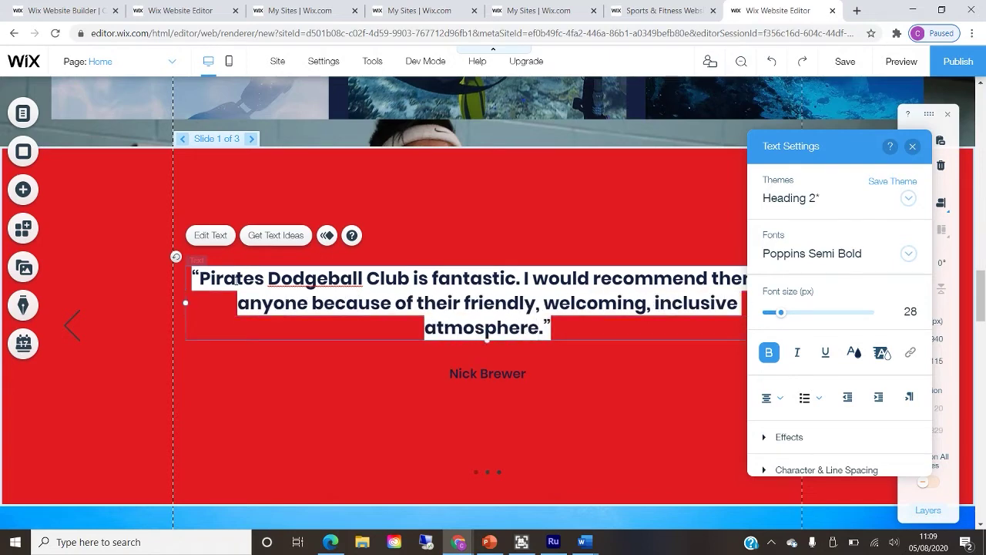
text(. Come down and enjoy!.)
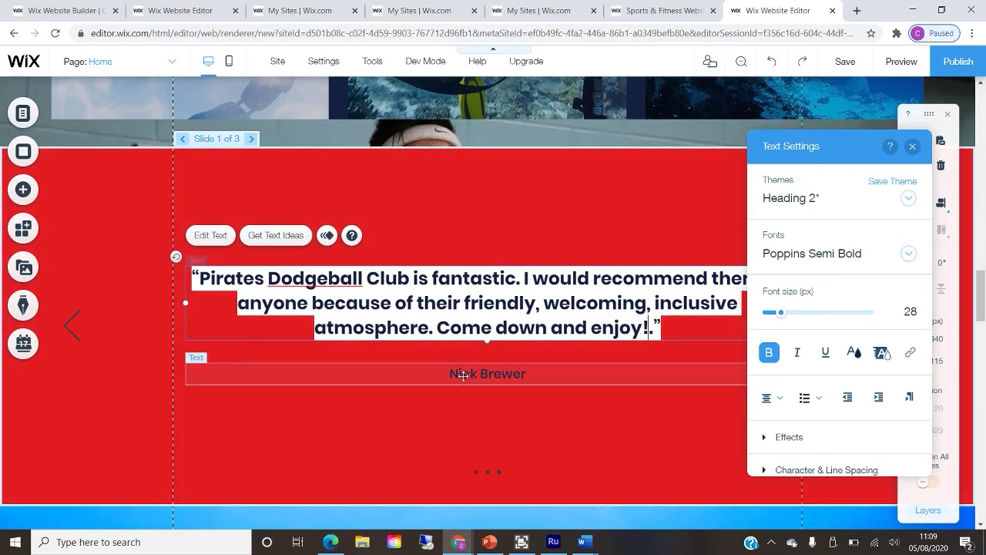
click(463, 375)
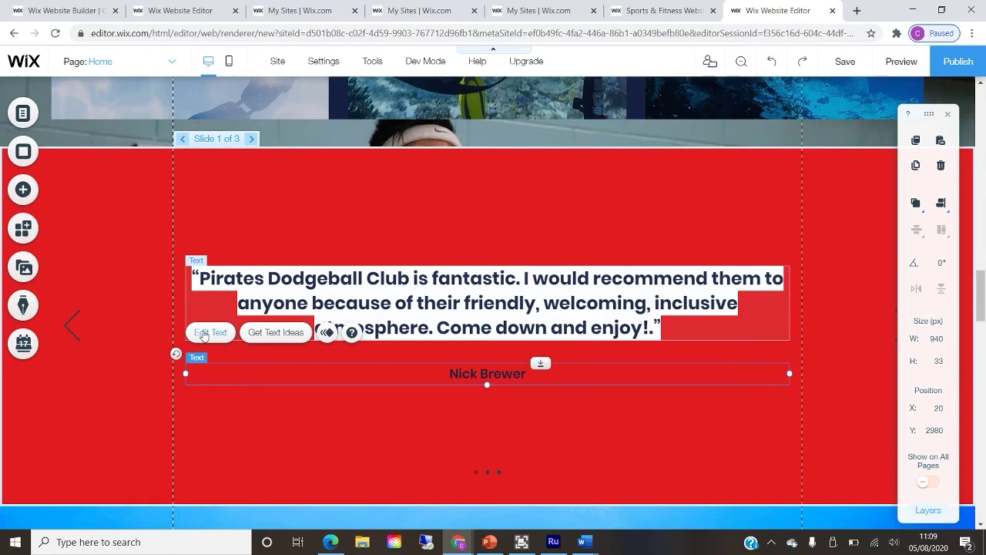
click(203, 333)
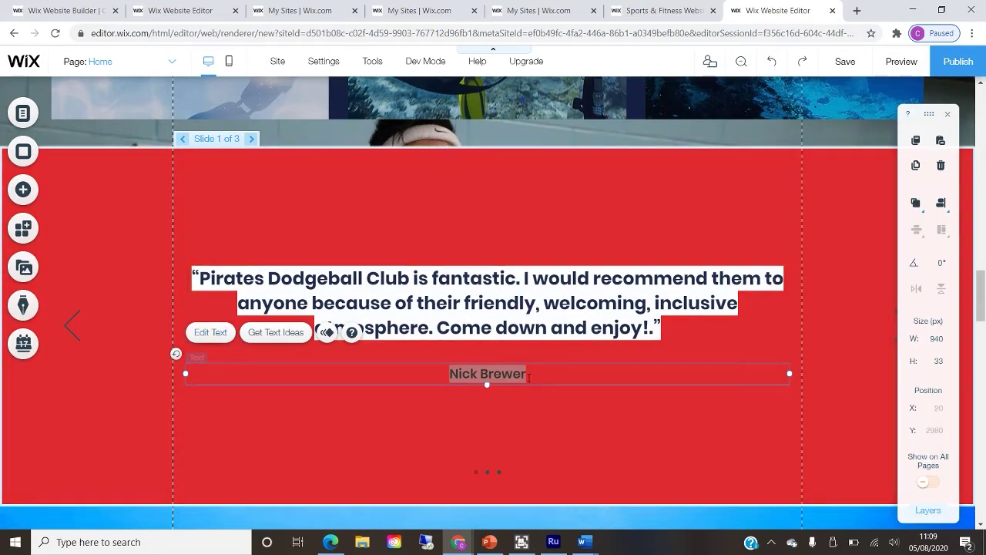
drag(448, 374, 529, 372)
click(204, 332)
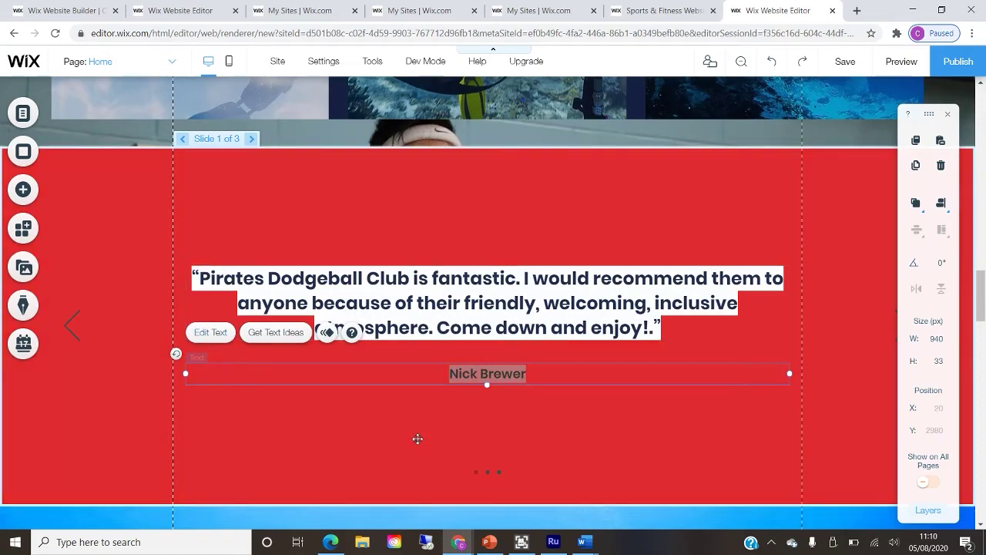
click(415, 438)
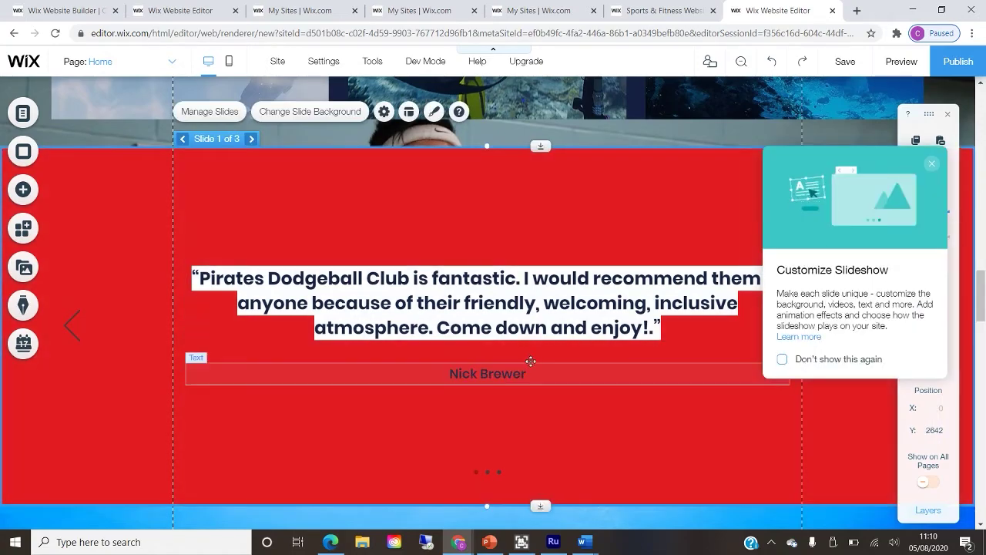
click(532, 373)
scroll(511, 270, down, 5)
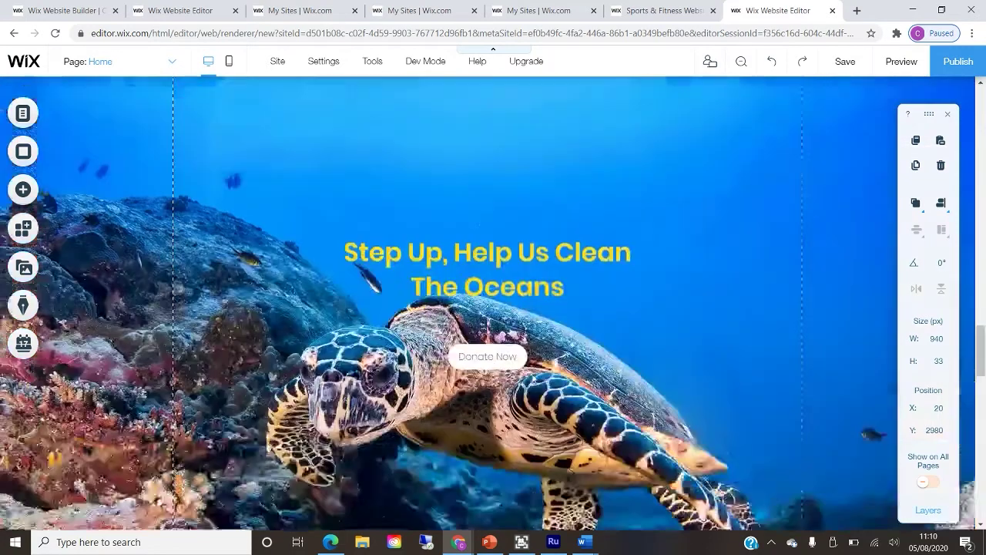
scroll(511, 239, up, 1)
click(511, 240)
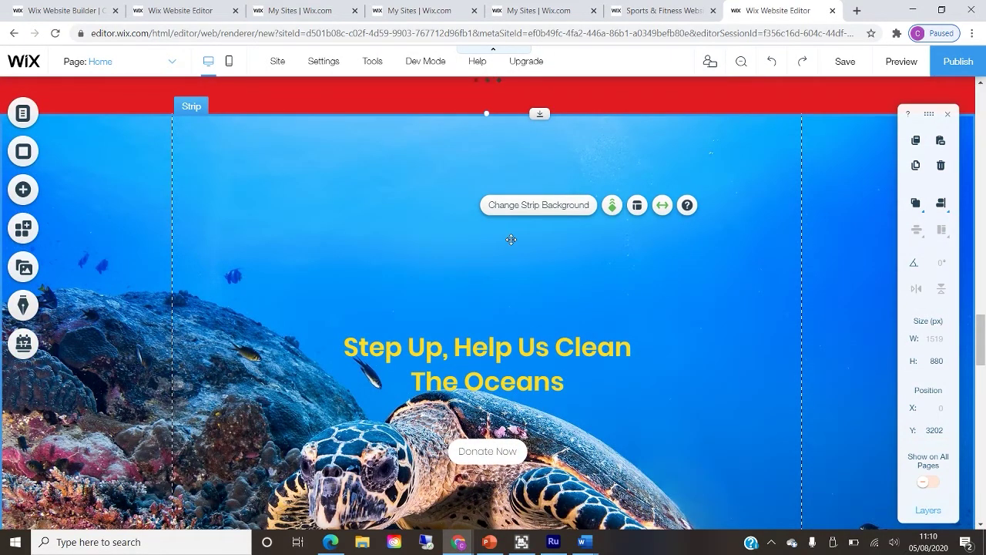
key(ctrl+z)
scroll(405, 260, down, 5)
scroll(405, 260, down, 1)
scroll(400, 247, up, 2)
scroll(400, 247, down, 4)
scroll(409, 239, up, 5)
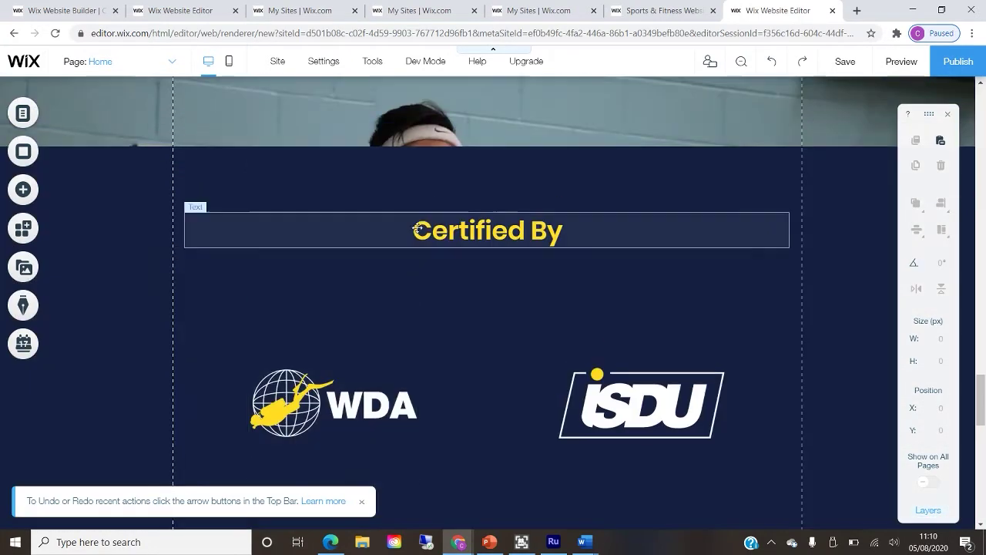
click(416, 228)
click(383, 168)
scroll(384, 167, up, 5)
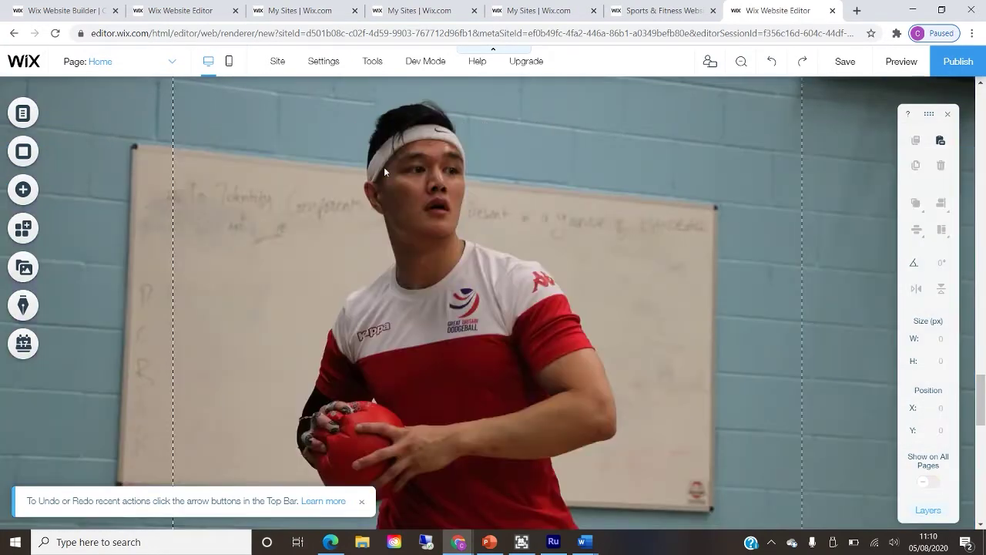
scroll(436, 353, down, 10)
scroll(420, 285, up, 2)
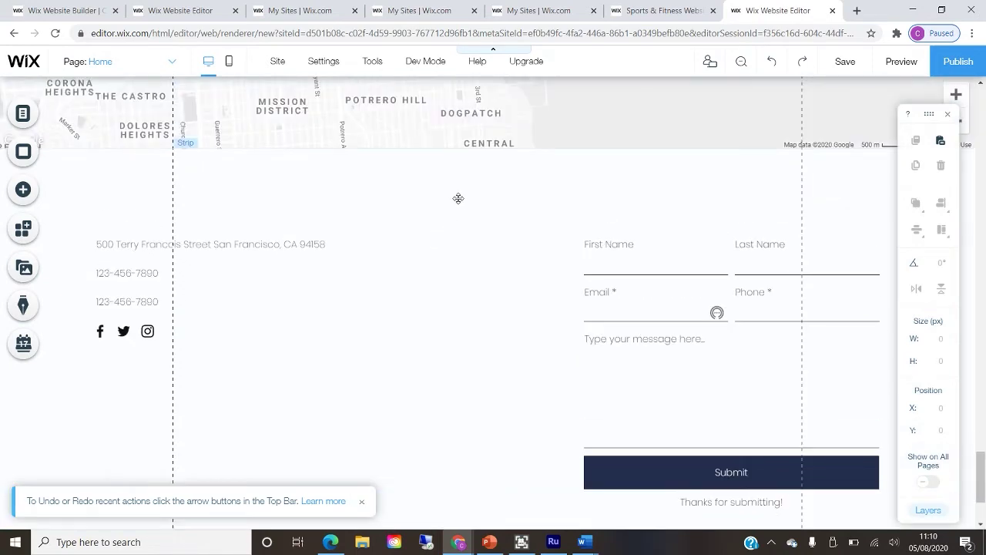
scroll(501, 269, up, 3)
scroll(525, 308, down, 4)
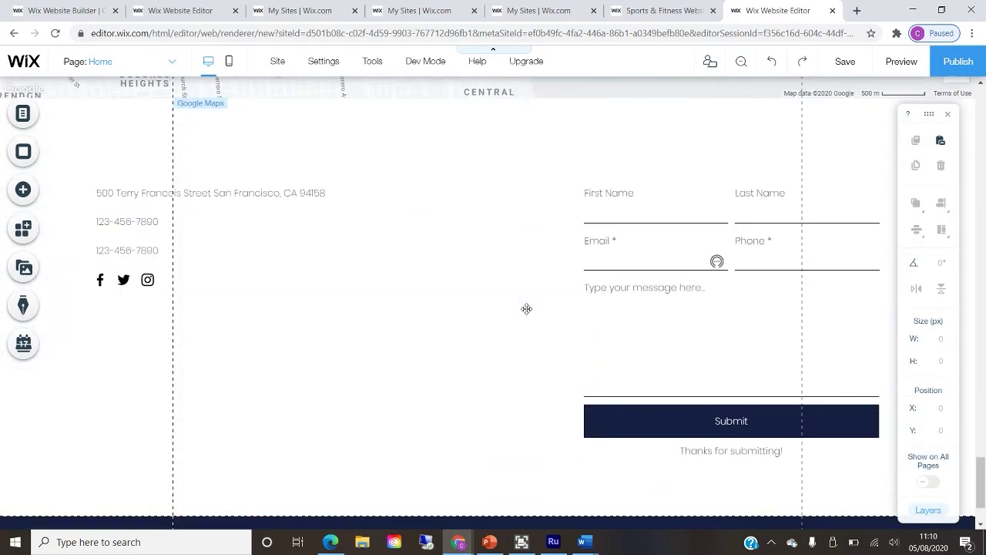
scroll(583, 220, down, 1)
scroll(584, 220, up, 3)
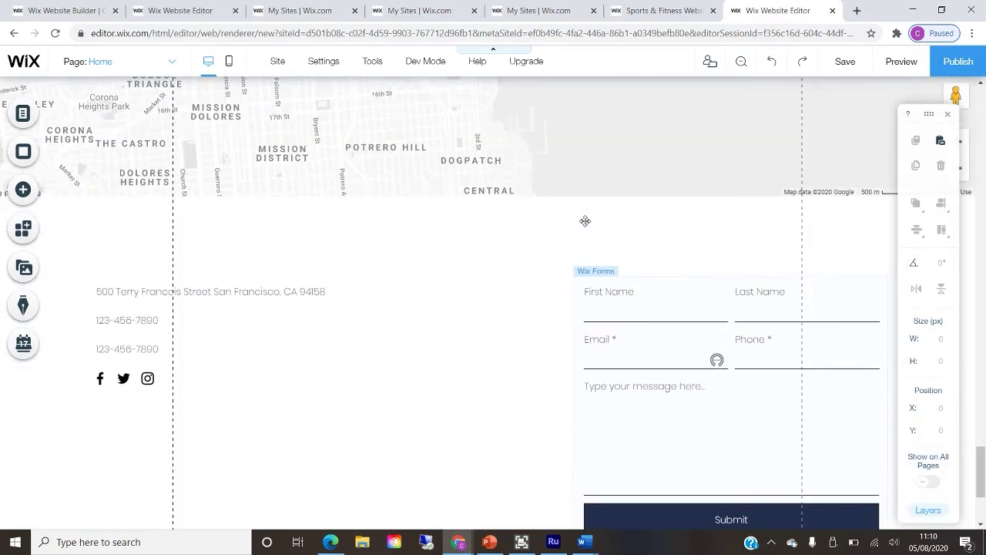
scroll(586, 222, up, 15)
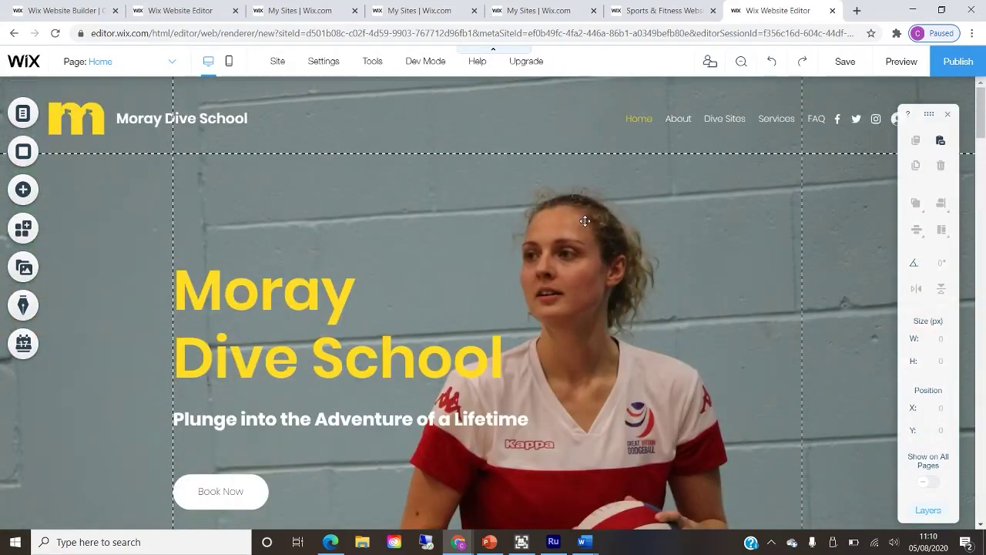
- Change the hero heading to 'Pirates Dodgeball Club' and the subtitle to 'Truro, Cornwall'
double_click(227, 324)
text(Pira)
text(t)
key(BackSpace)
text(rates Dod)
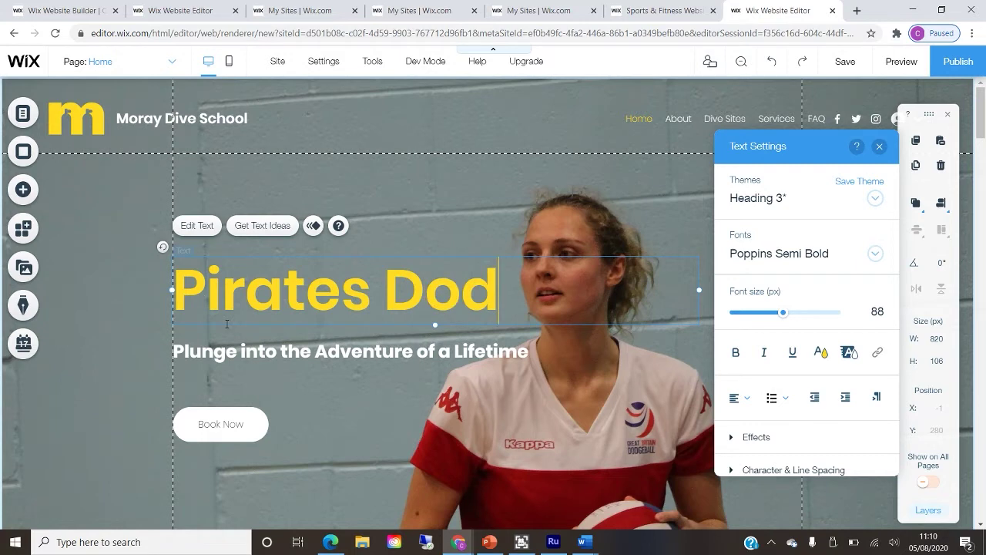
text(geball Club)
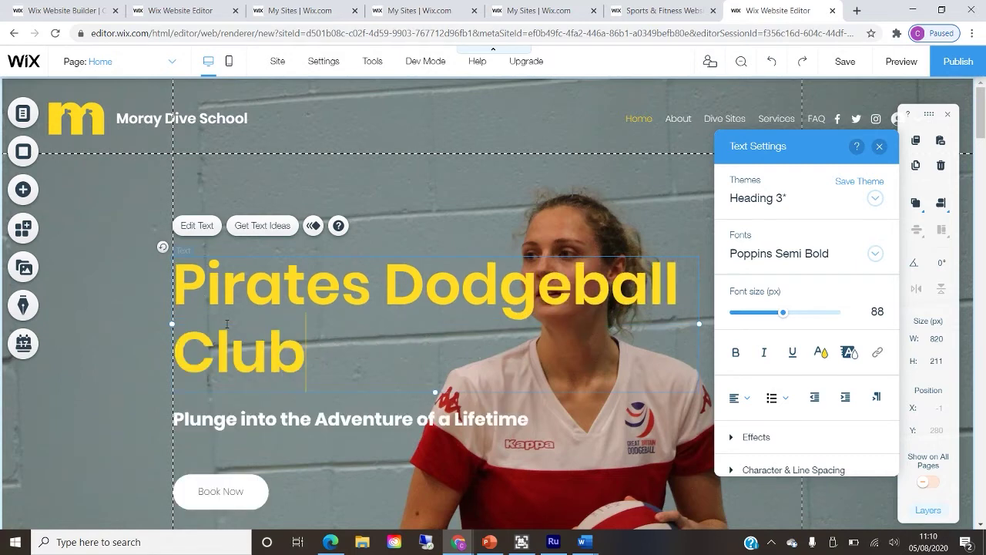
double_click(319, 420)
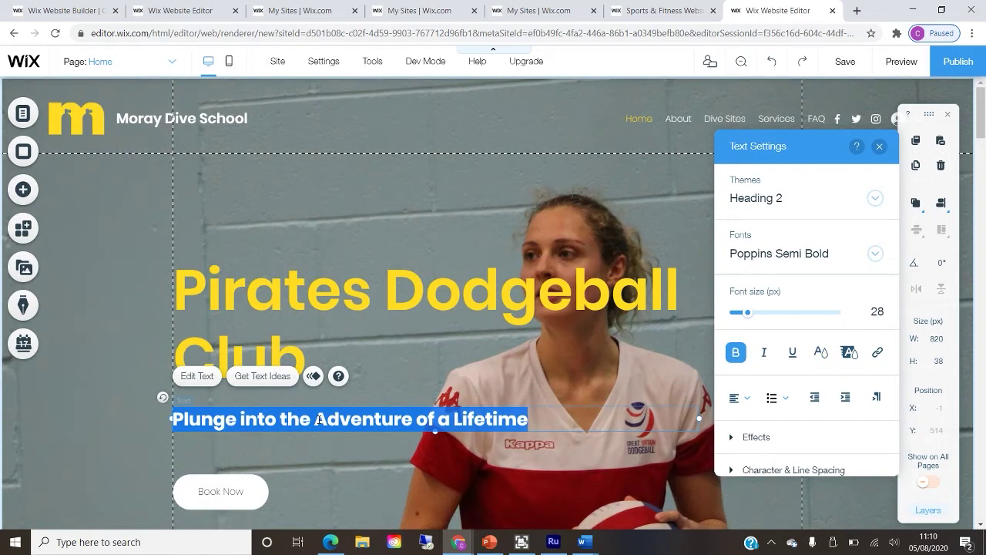
text(T)
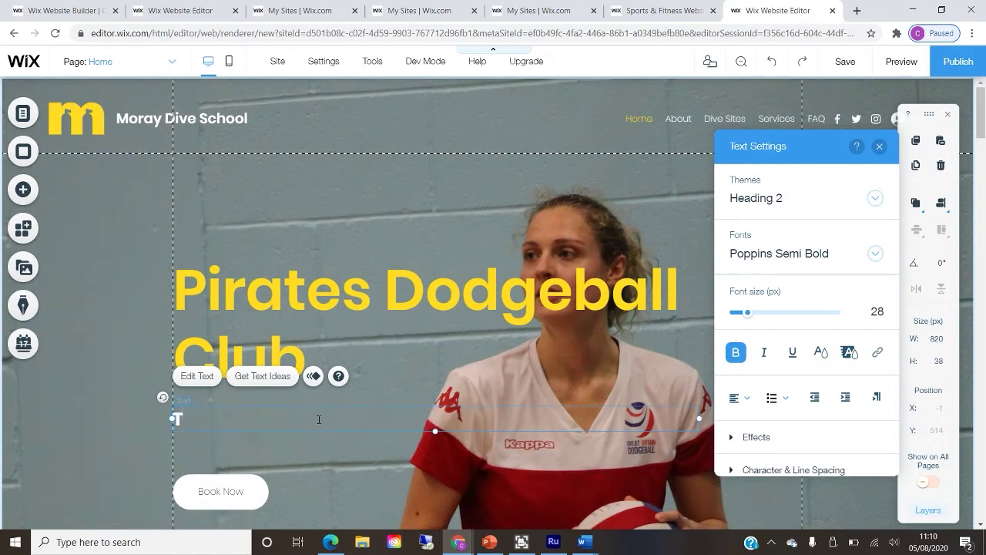
text(ruro, C)
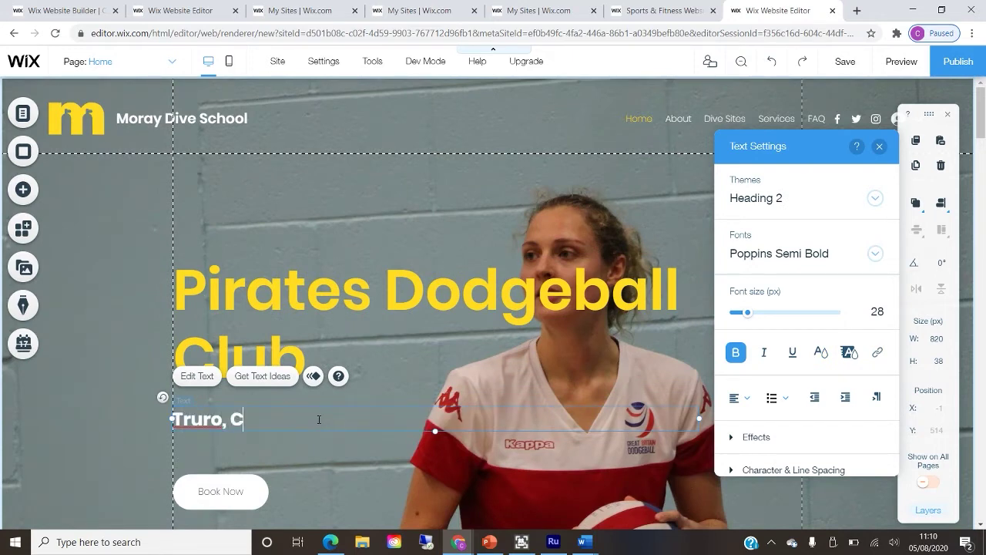
text(ornwall)
- Set the hero heading's text colour to white
double_click(678, 370)
click(820, 351)
click(825, 354)
click(722, 376)
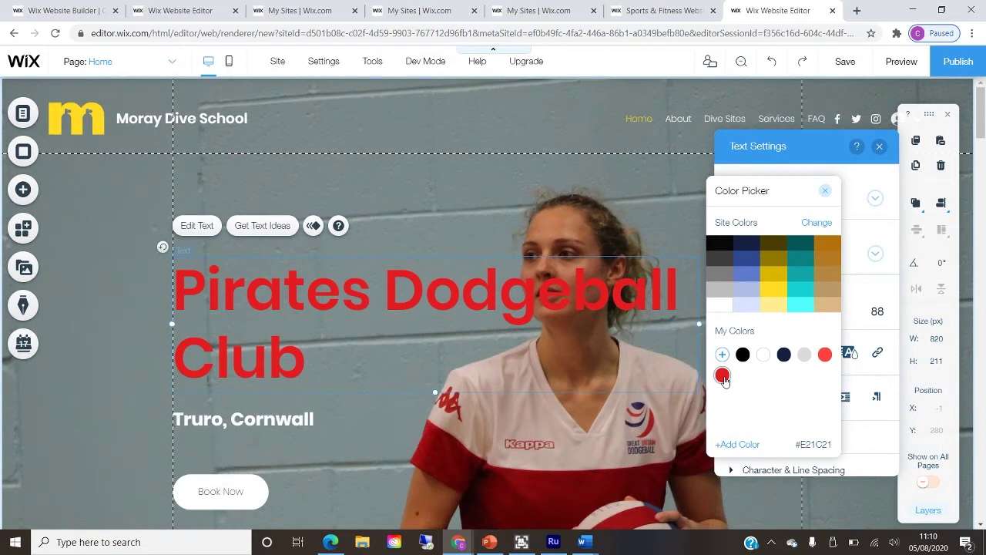
click(764, 356)
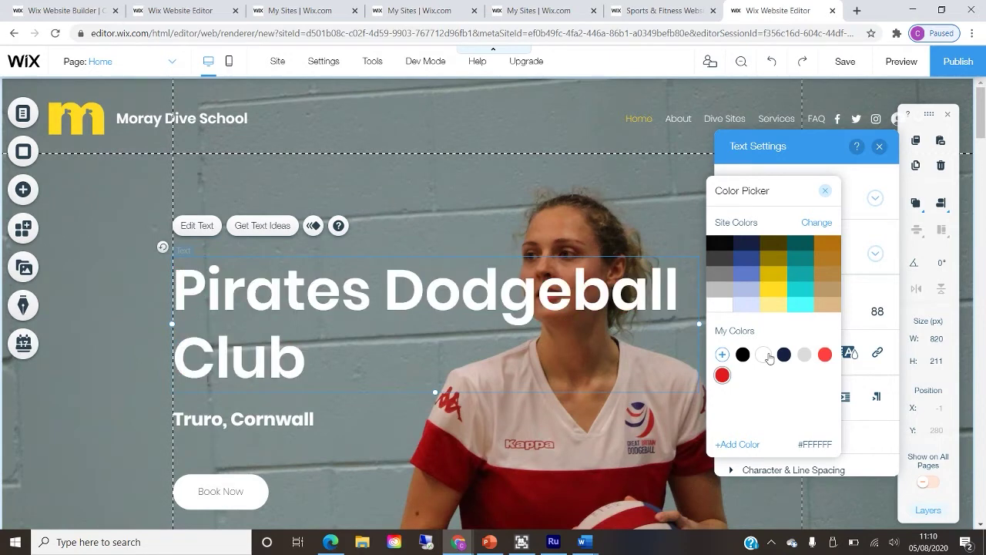
click(226, 425)
click(77, 112)
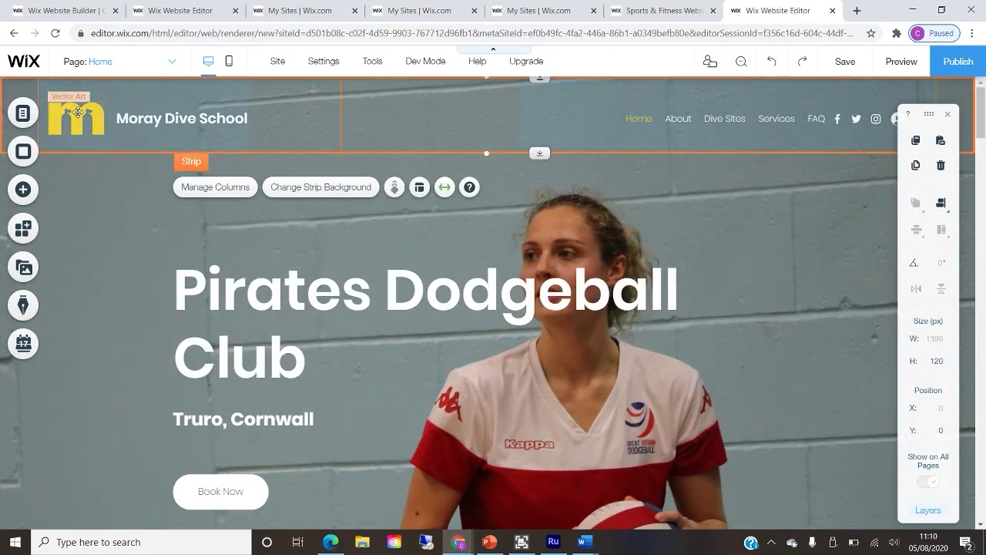
- Change the header site name to 'Pirates Dodgeball Club', widened to fit on one line
click(77, 112)
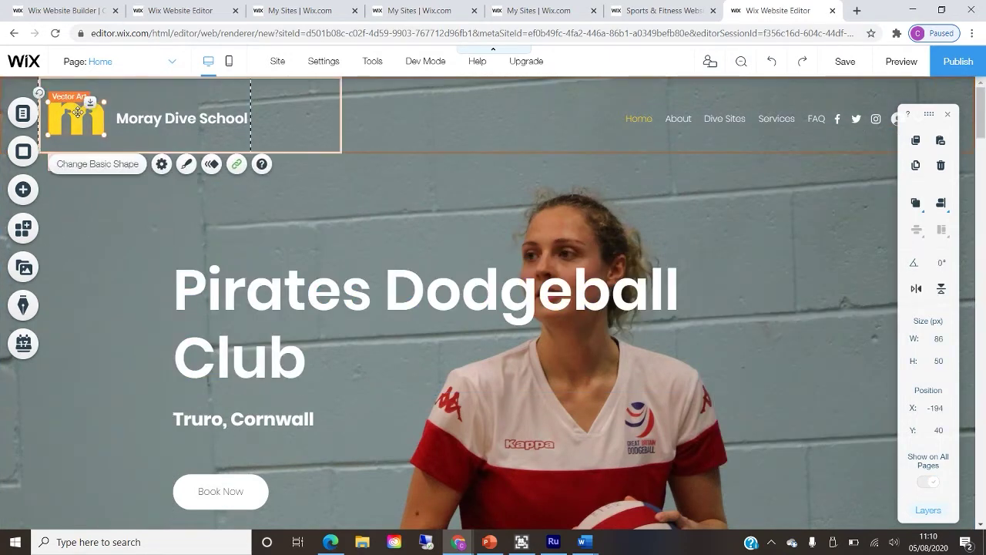
double_click(150, 120)
text(Pirates Dodgeball Club)
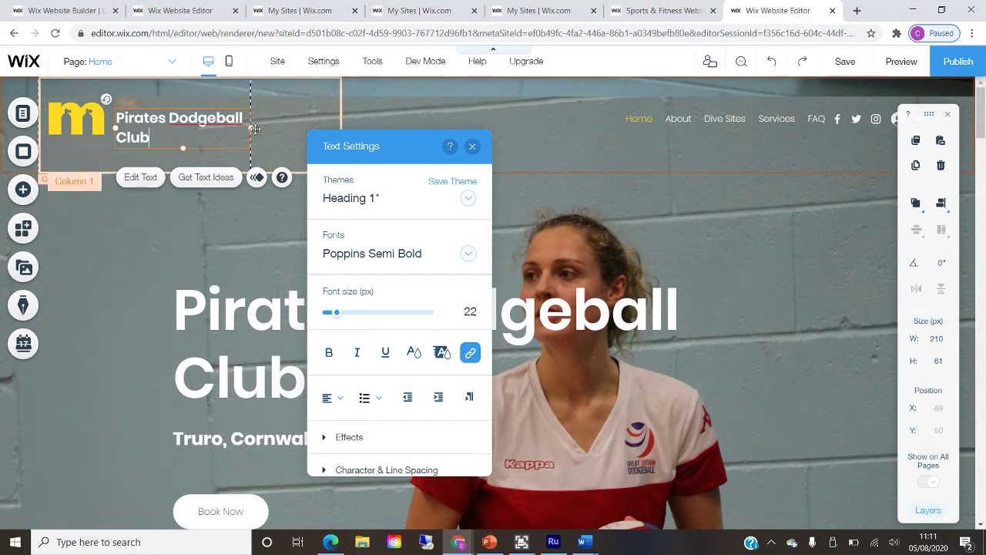
drag(293, 128, 295, 123)
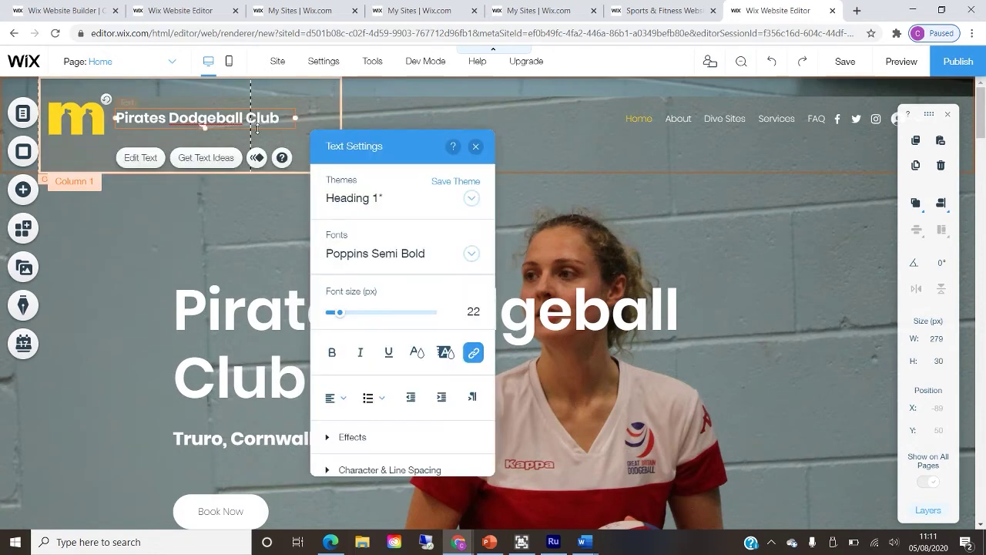
double_click(80, 113)
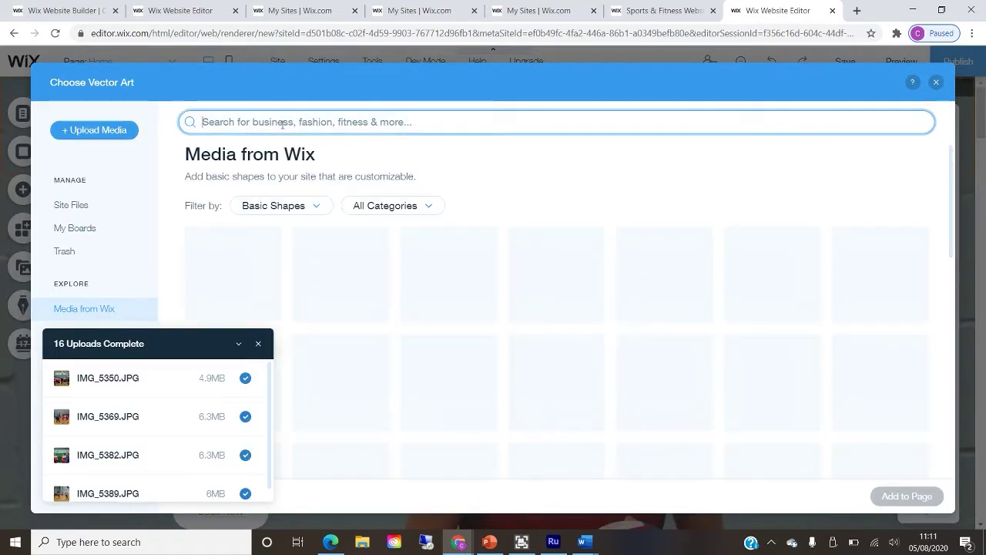
- Search the vector art library for 'dodgeball', then for 'ball'
text(dodgeball)
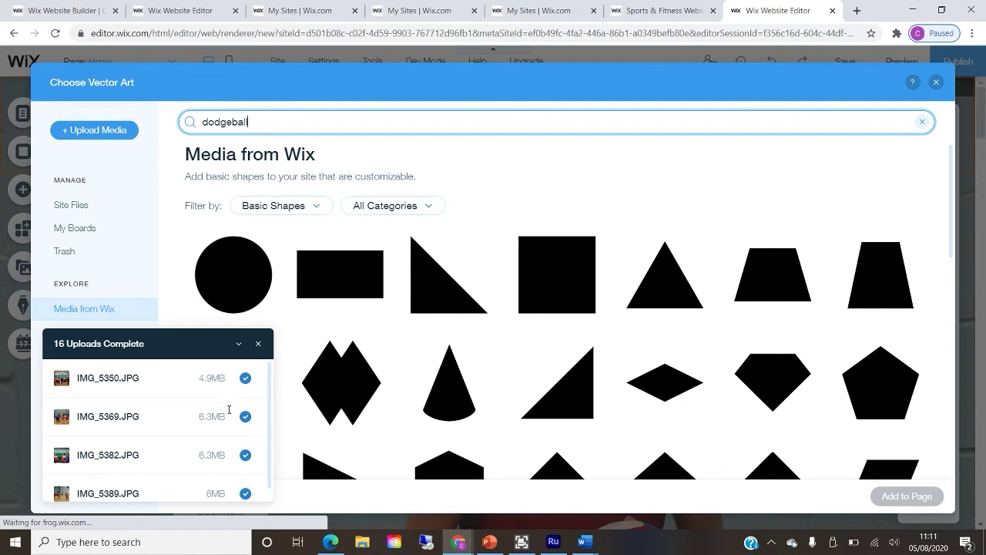
key(Return)
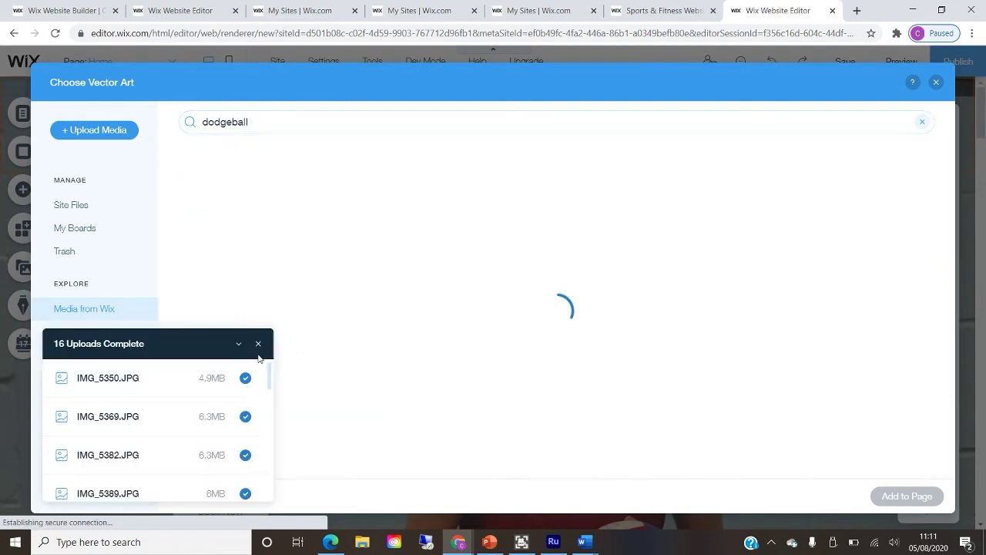
click(259, 344)
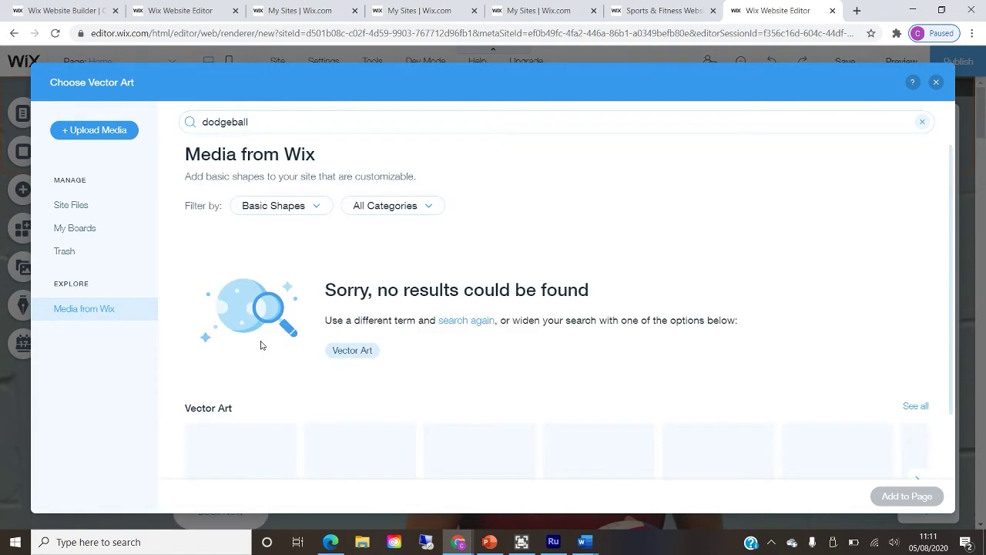
scroll(315, 271, down, 1)
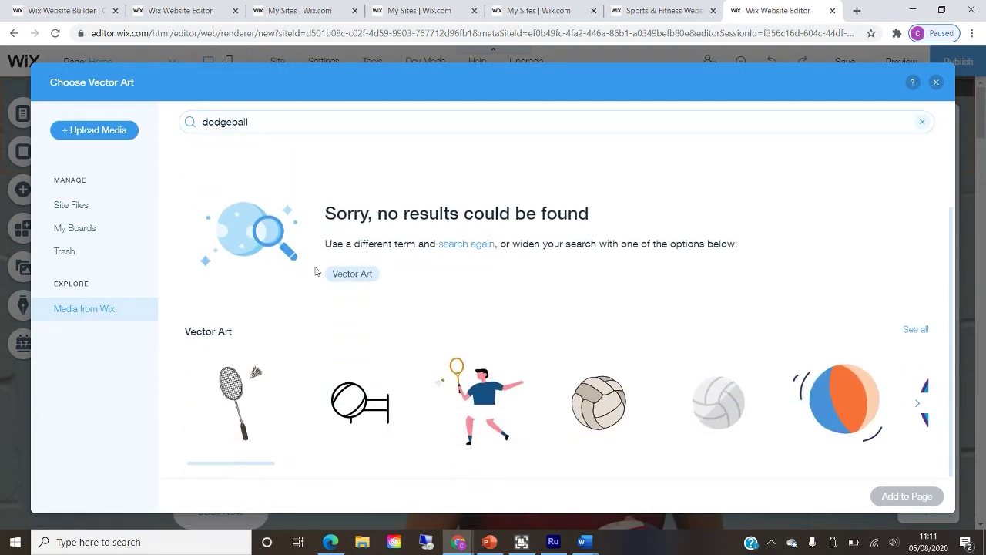
scroll(725, 423, right, 5)
double_click(264, 123)
text(ball)
key(Return)
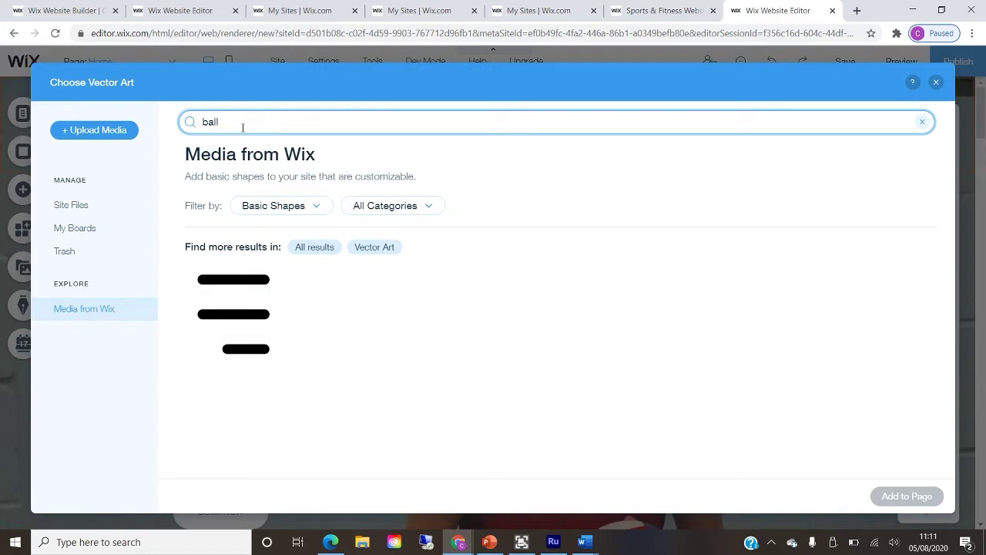
- Search 'sport' and use the blue Basketball vector art as the header logo
key(BackSpace)
text(sport)
key(Return)
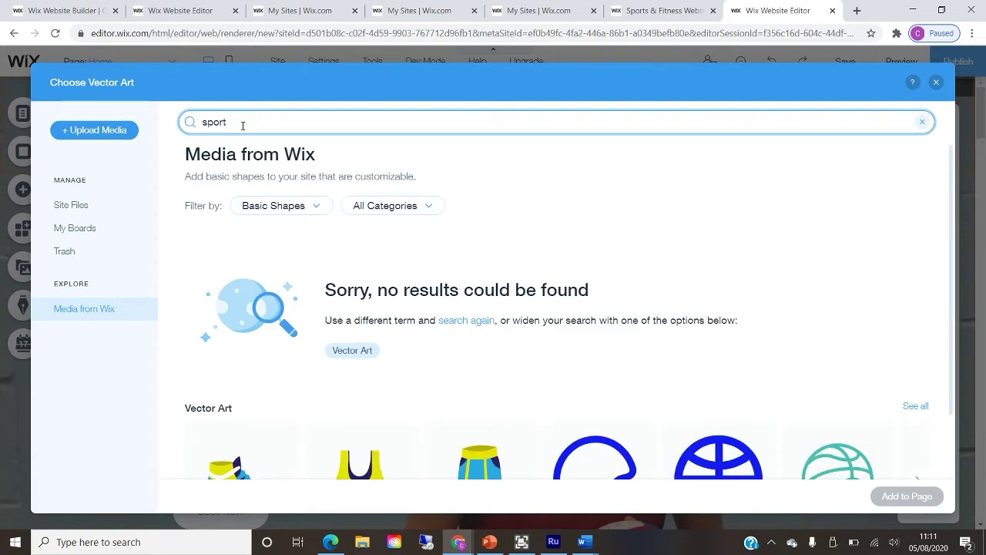
scroll(346, 381, down, 1)
scroll(774, 397, right, 6)
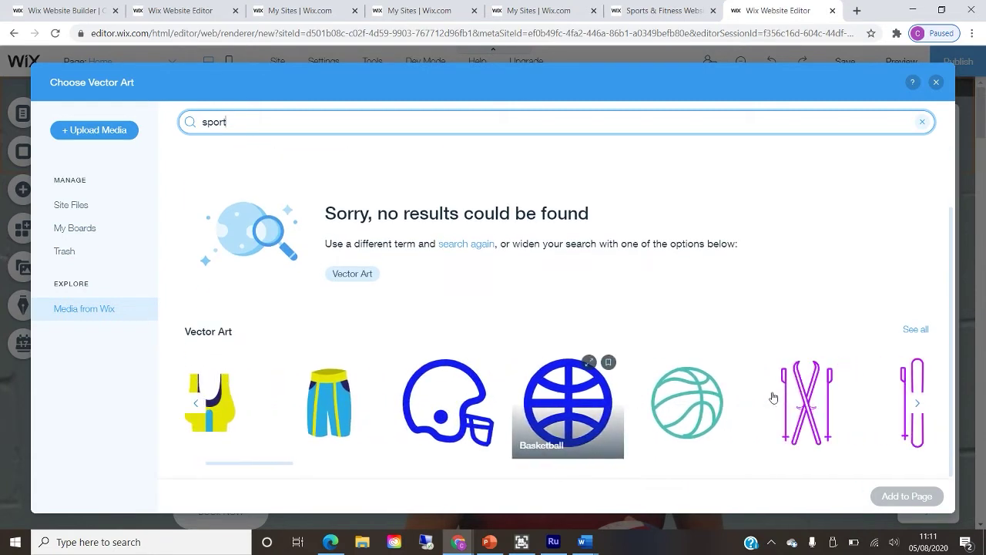
scroll(729, 413, right, 8)
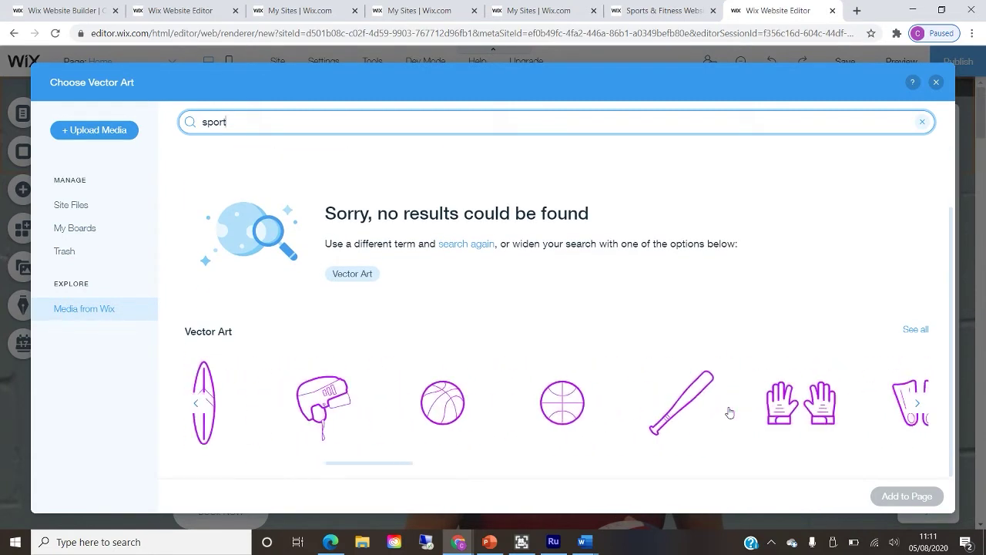
scroll(730, 412, left, 7)
scroll(730, 412, left, 6)
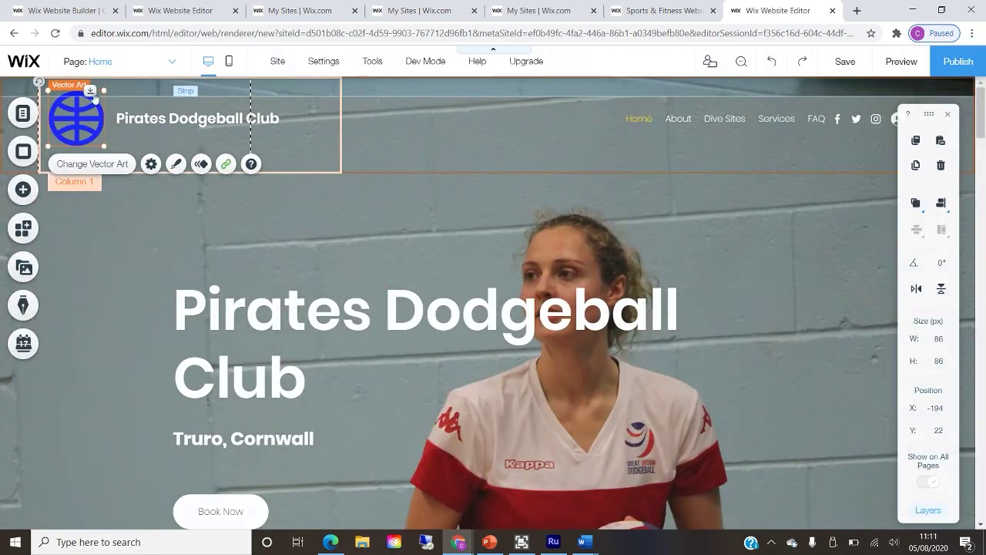
click(91, 163)
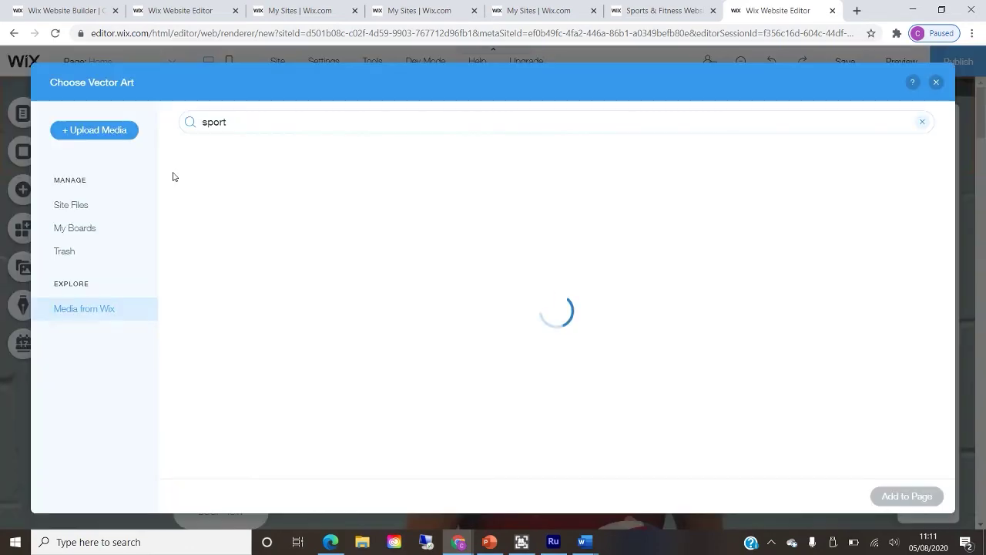
click(936, 82)
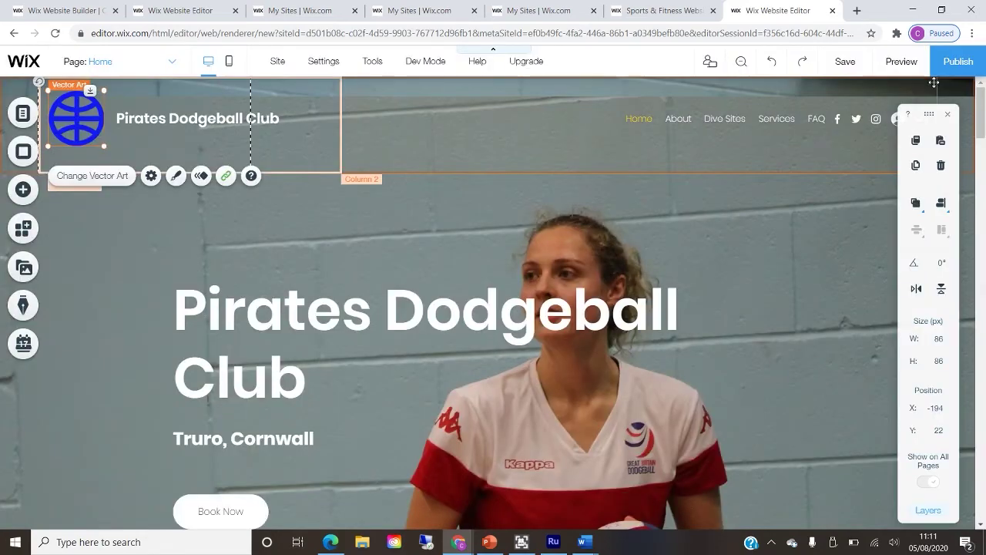
click(673, 217)
scroll(673, 218, down, 10)
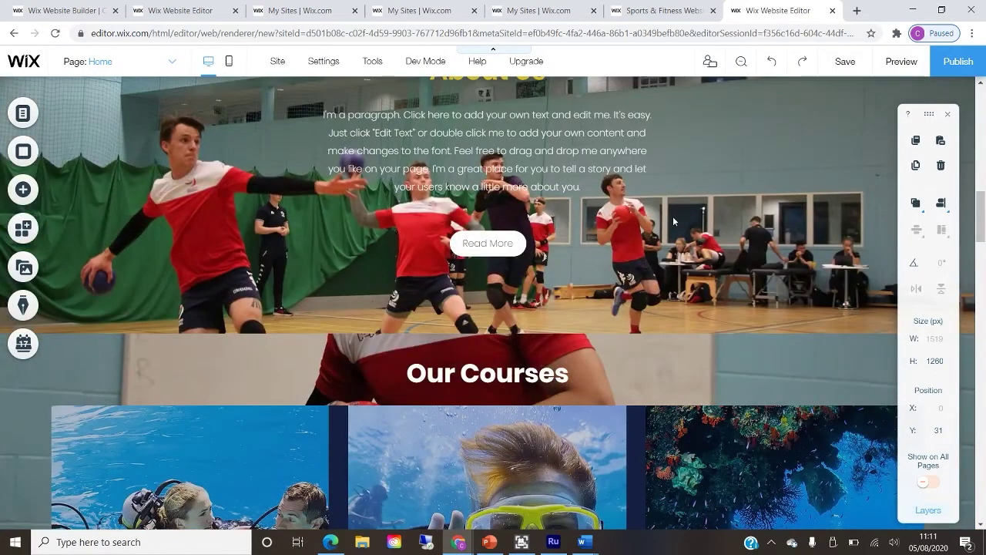
scroll(673, 221, down, 10)
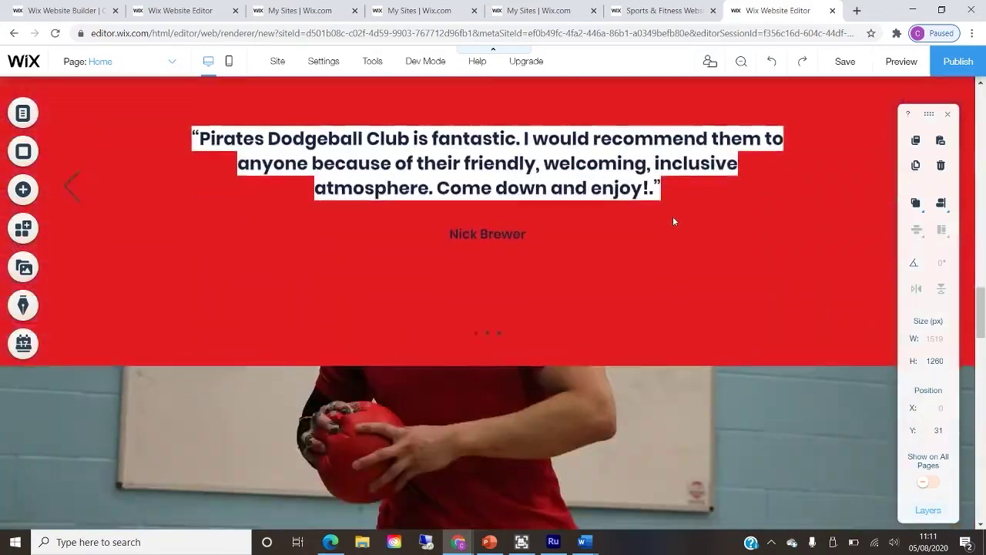
scroll(673, 218, down, 15)
scroll(673, 219, up, 20)
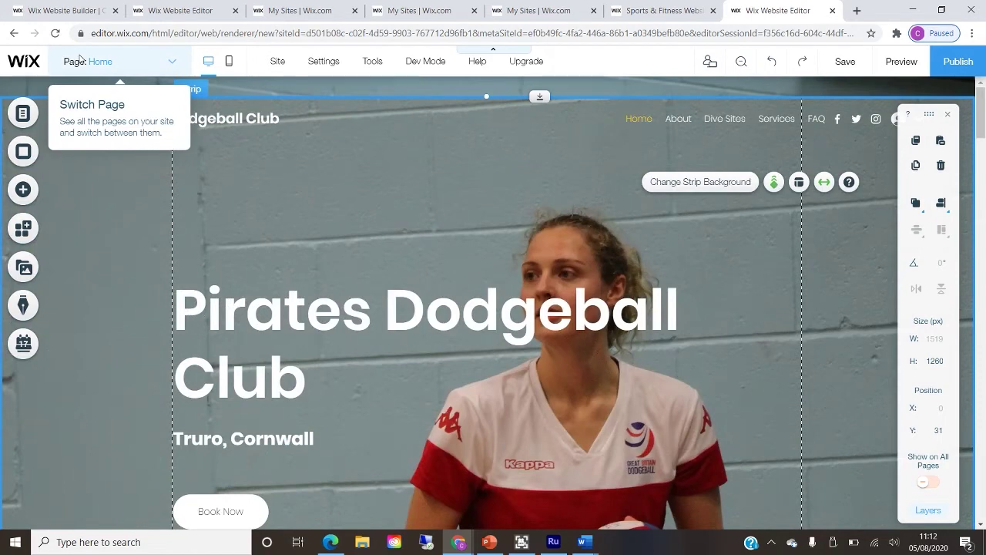
- Rename the Dive Sites page to Training and the Services page to Members' Area
click(154, 50)
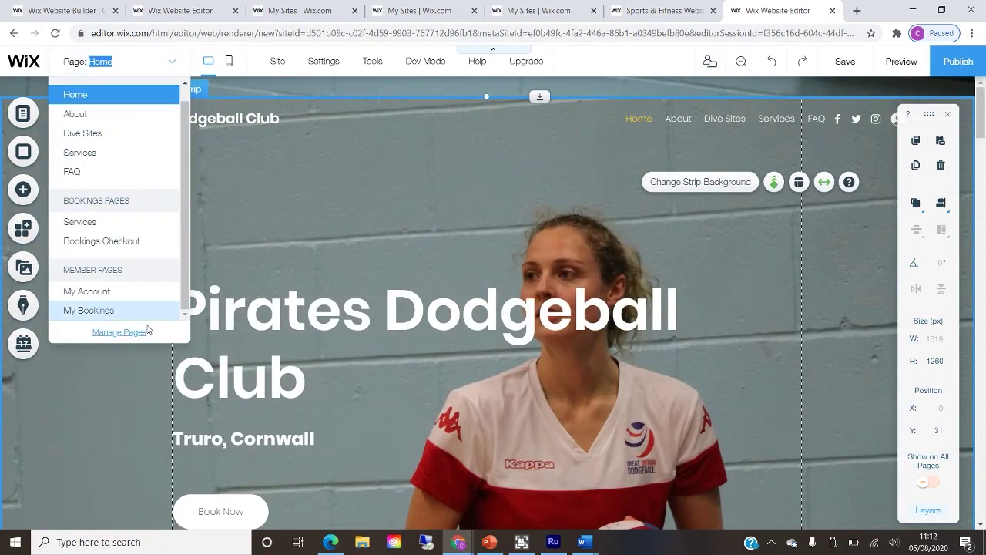
click(118, 332)
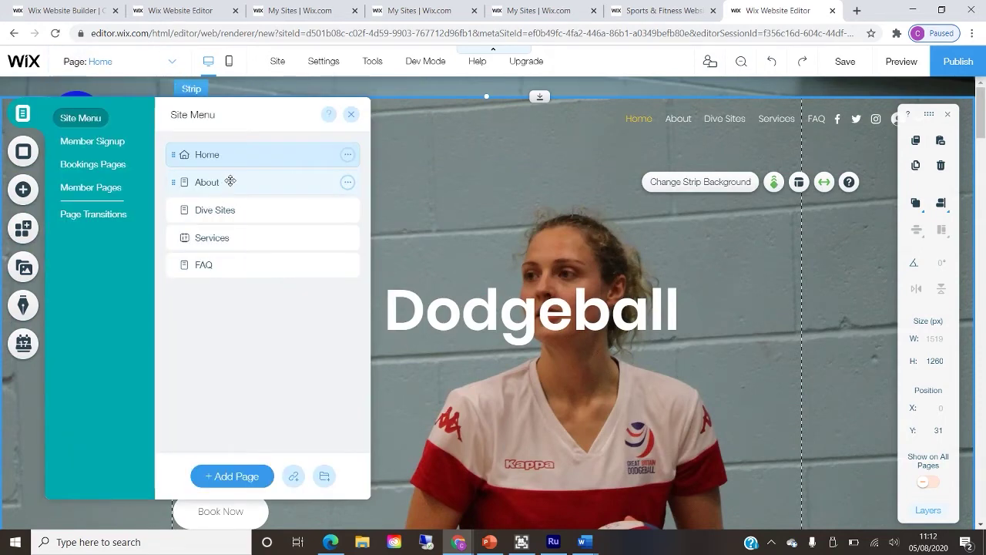
click(347, 183)
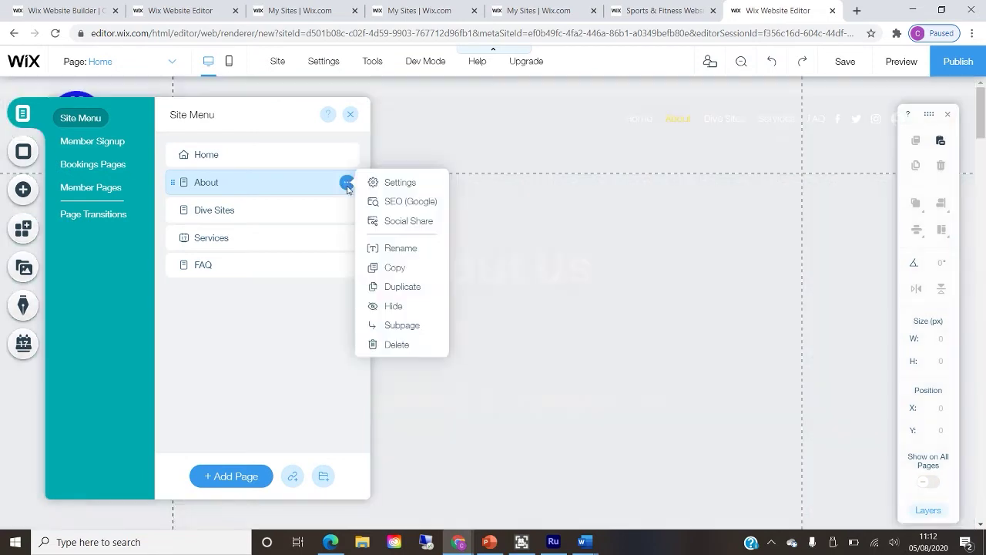
double_click(259, 184)
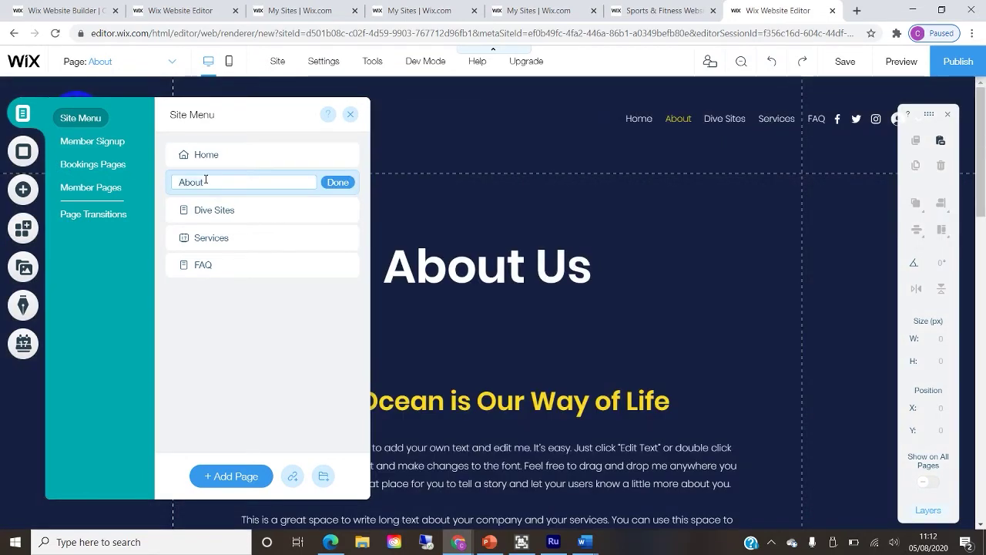
double_click(223, 202)
text(Traini)
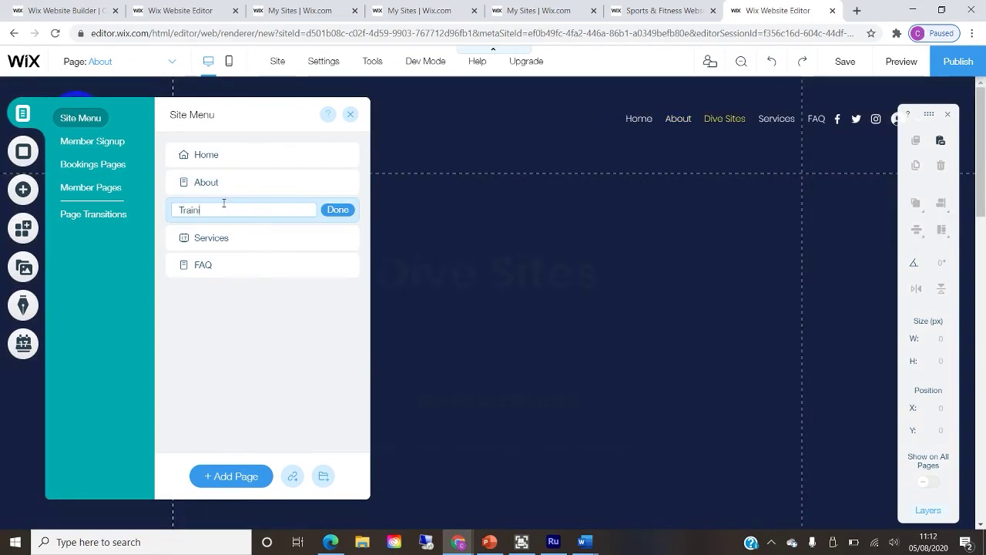
text(ng)
double_click(223, 242)
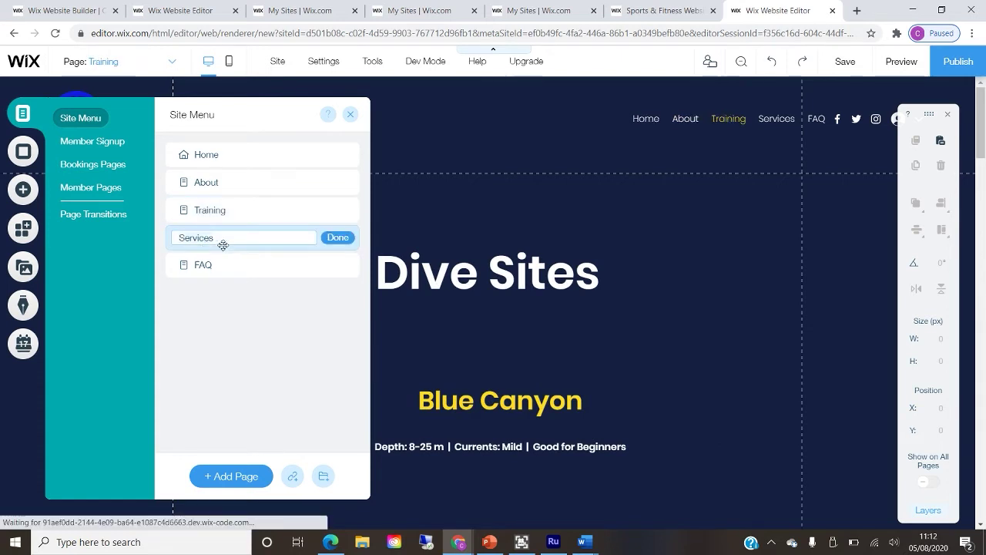
text(Members A)
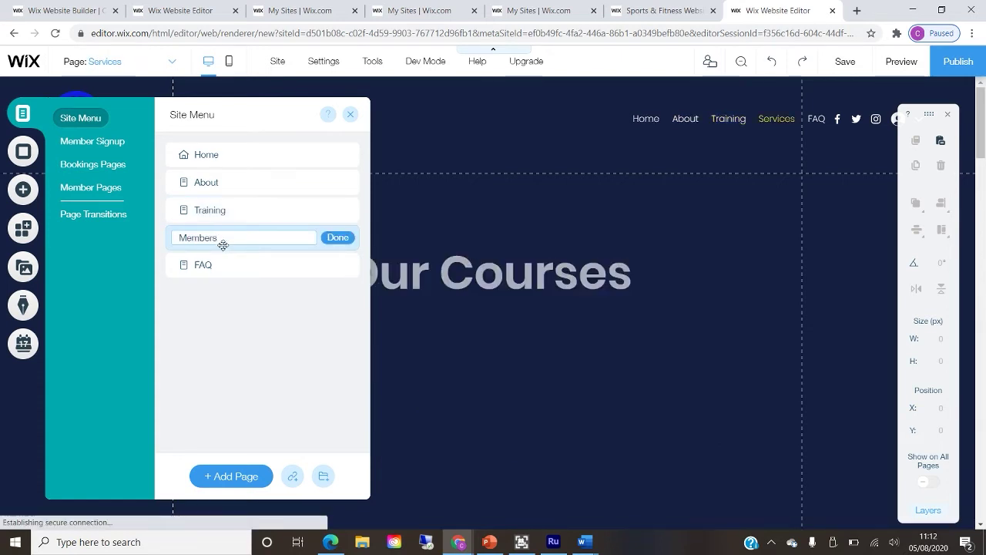
text(rea)
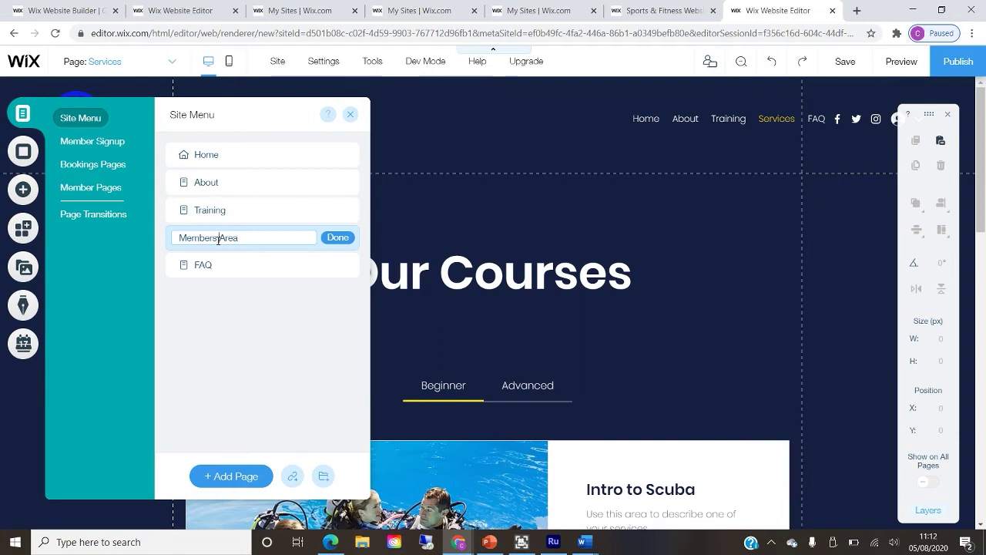
click(216, 241)
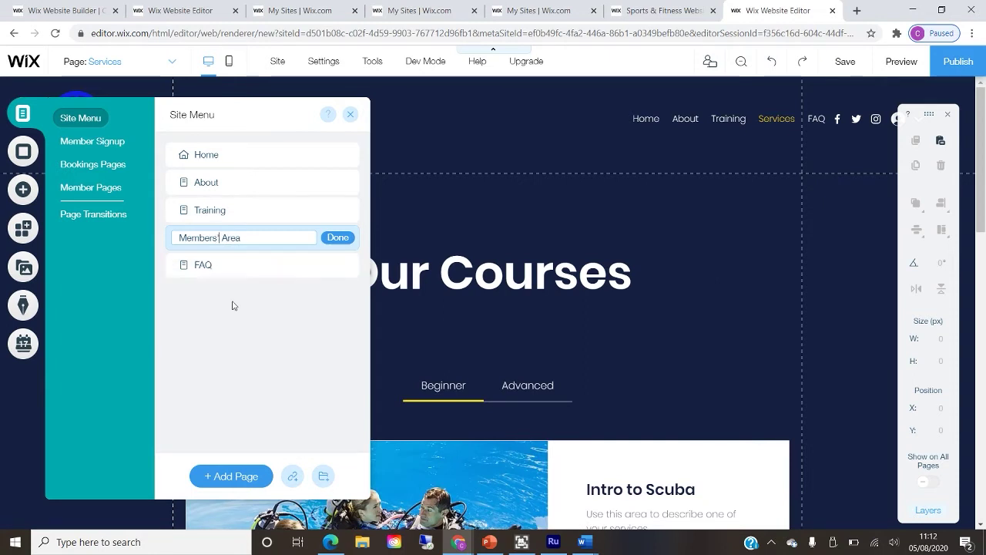
key(Return)
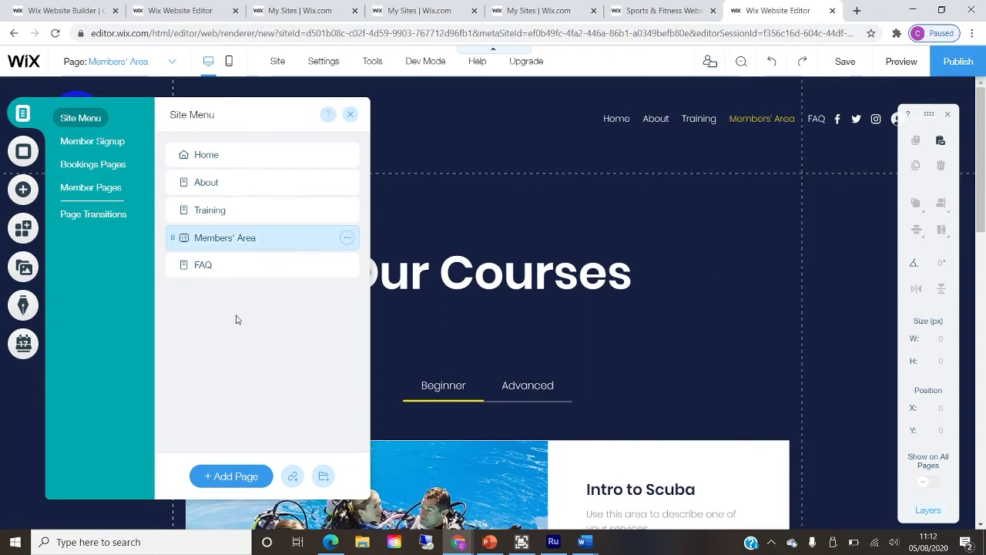
click(347, 240)
click(236, 478)
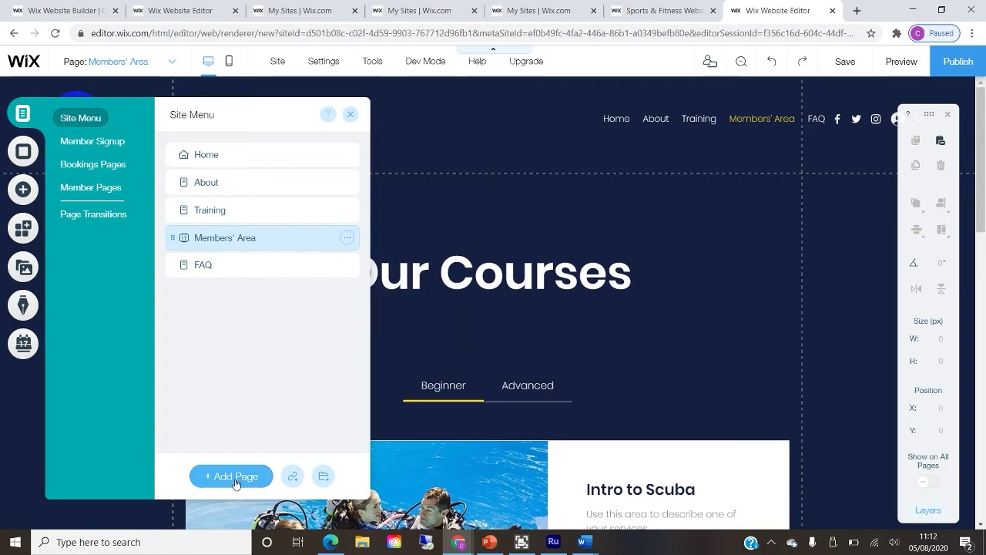
- Add a Gallery page after Members' Area and a Contact Us page after FAQ
click(241, 478)
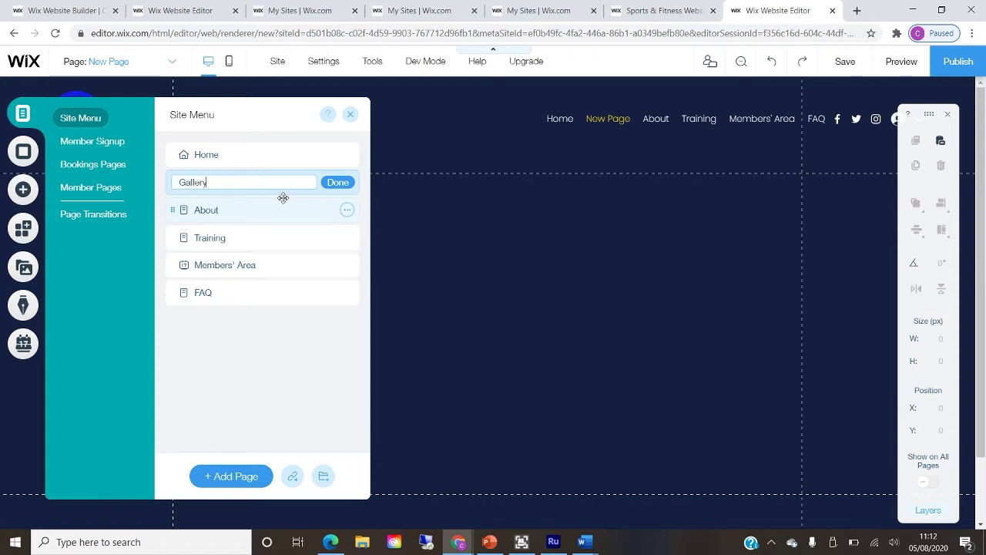
click(337, 182)
drag(279, 209, 279, 264)
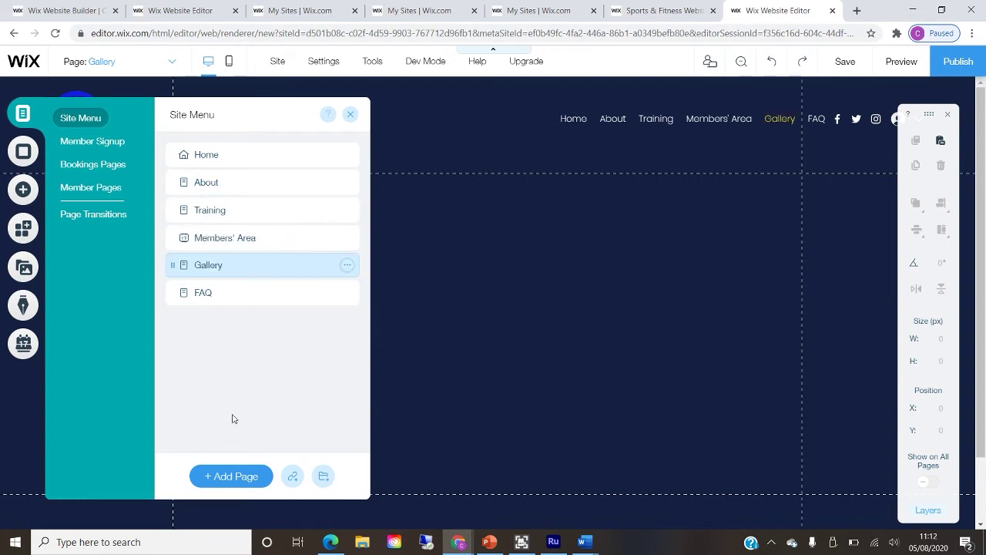
click(238, 477)
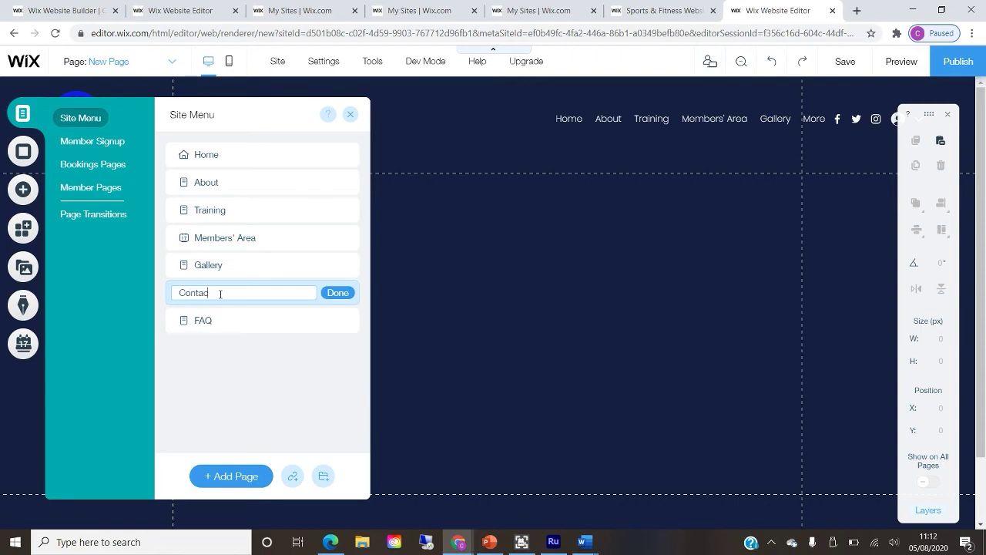
click(339, 294)
drag(301, 290, 295, 322)
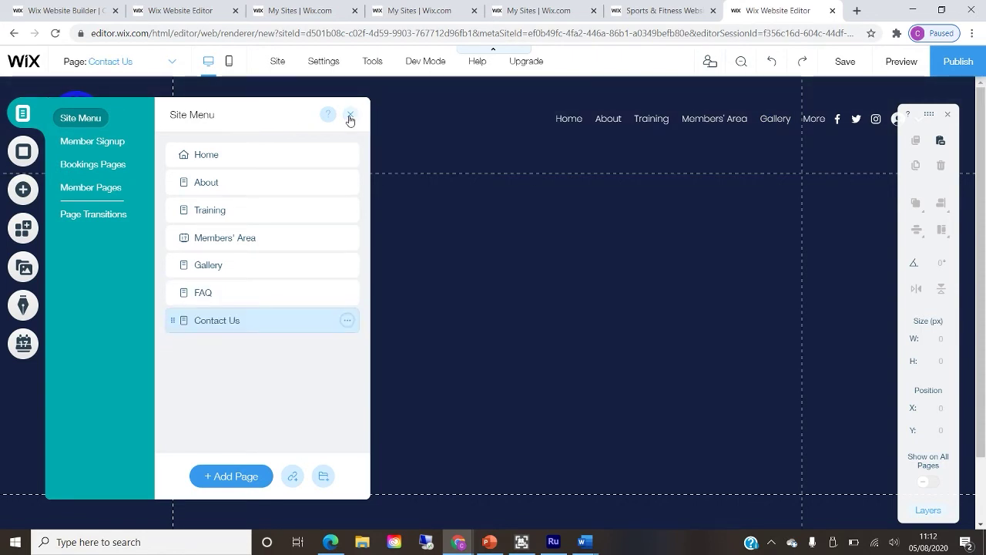
click(350, 116)
click(112, 62)
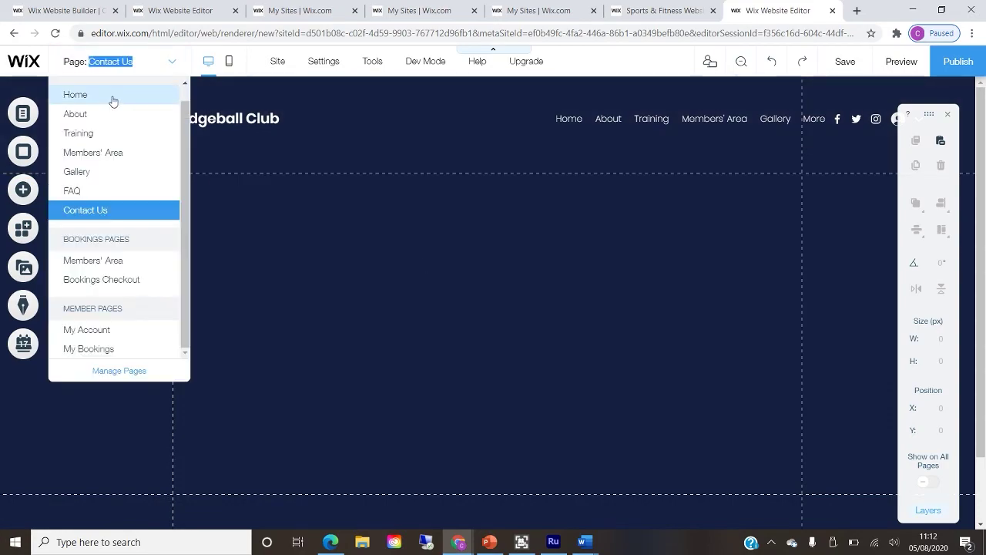
- Switch to the Home page and delete the dive-course cards strip and the Our Courses heading
click(111, 96)
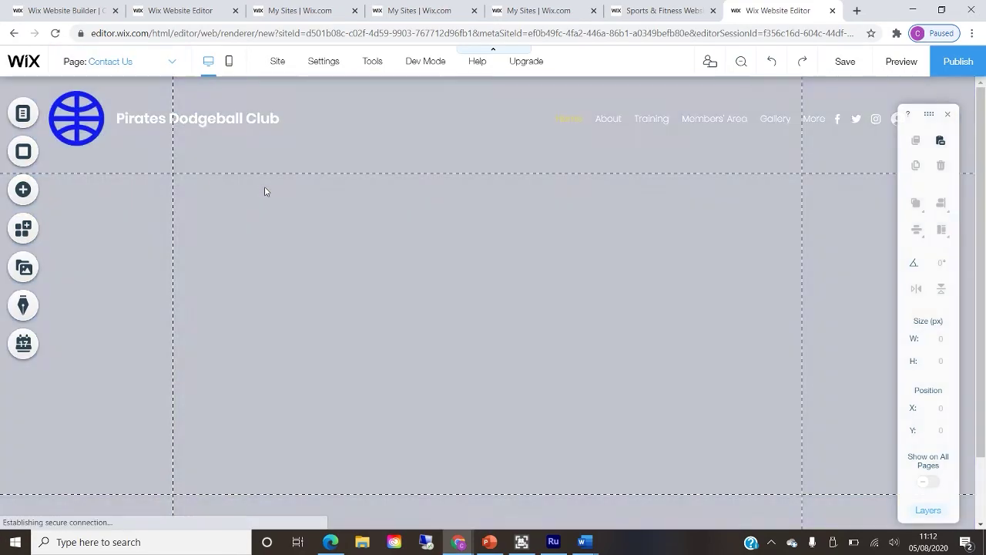
scroll(265, 187, down, 15)
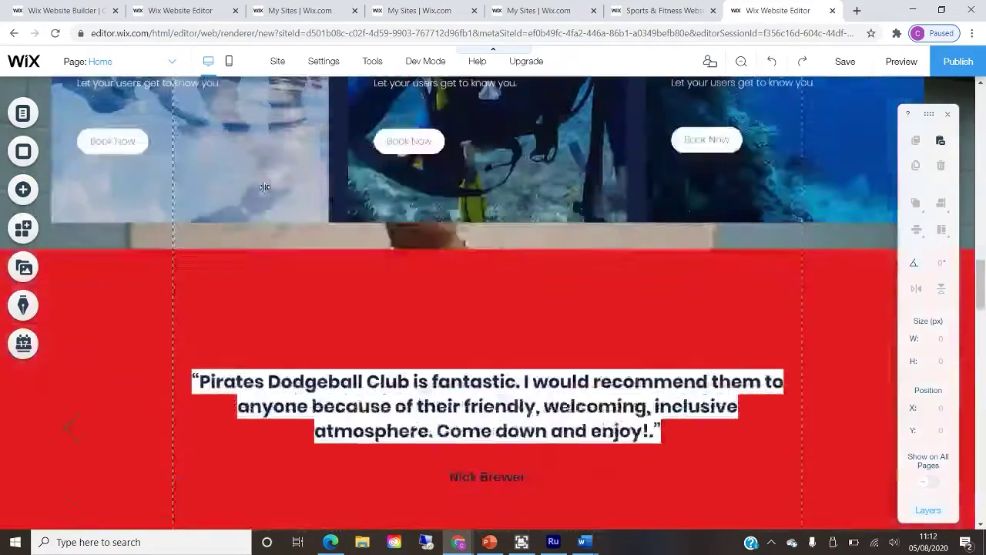
scroll(265, 187, up, 10)
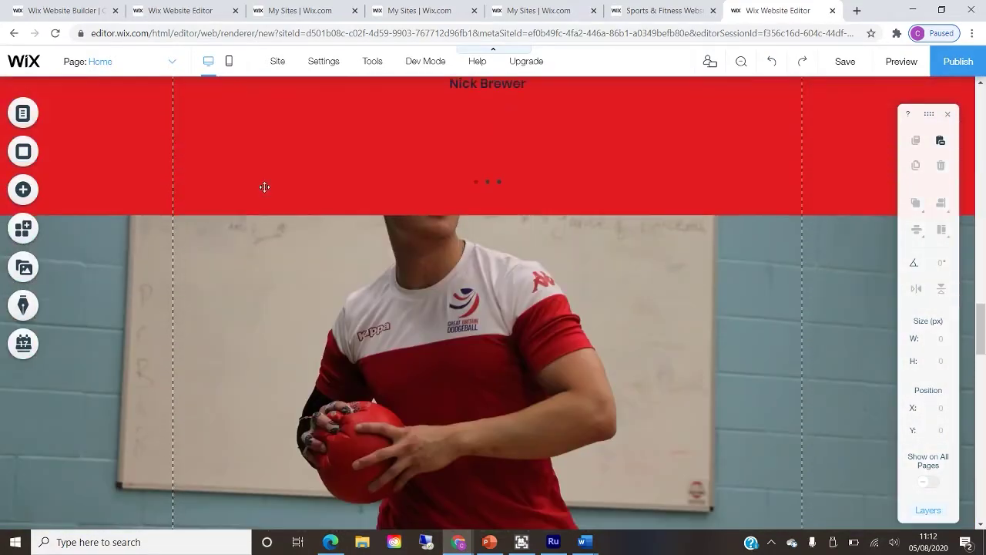
scroll(264, 186, up, 2)
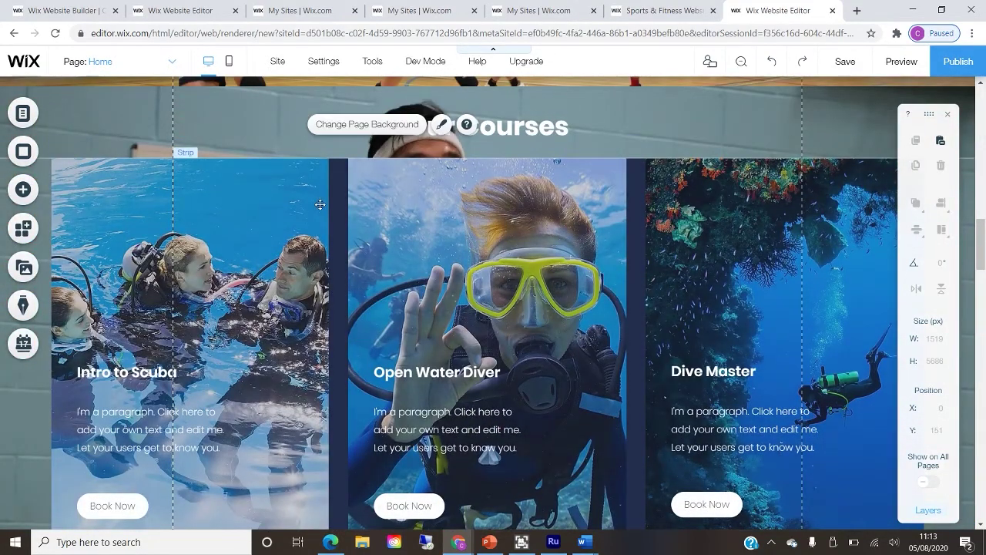
click(339, 163)
key(Delete)
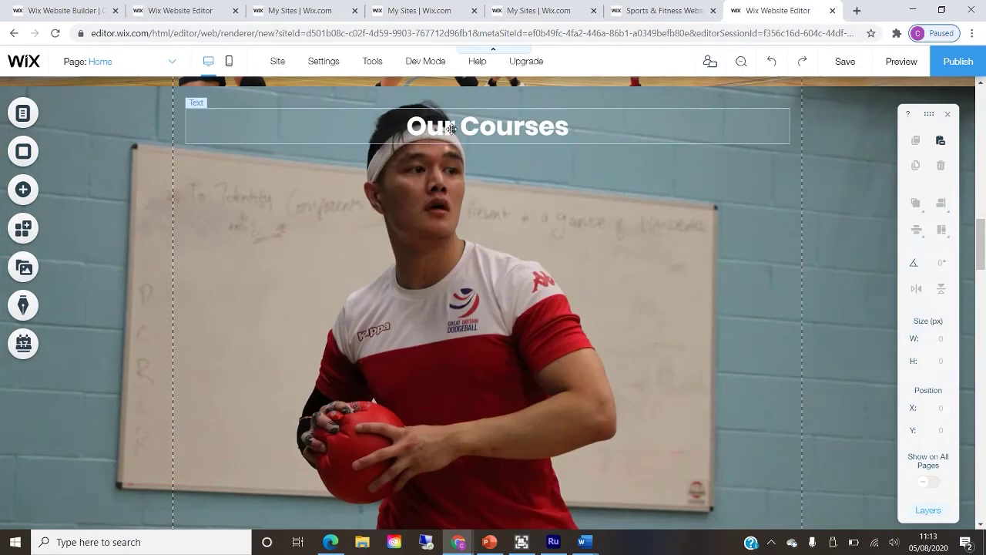
click(452, 129)
key(Delete)
scroll(463, 382, up, 4)
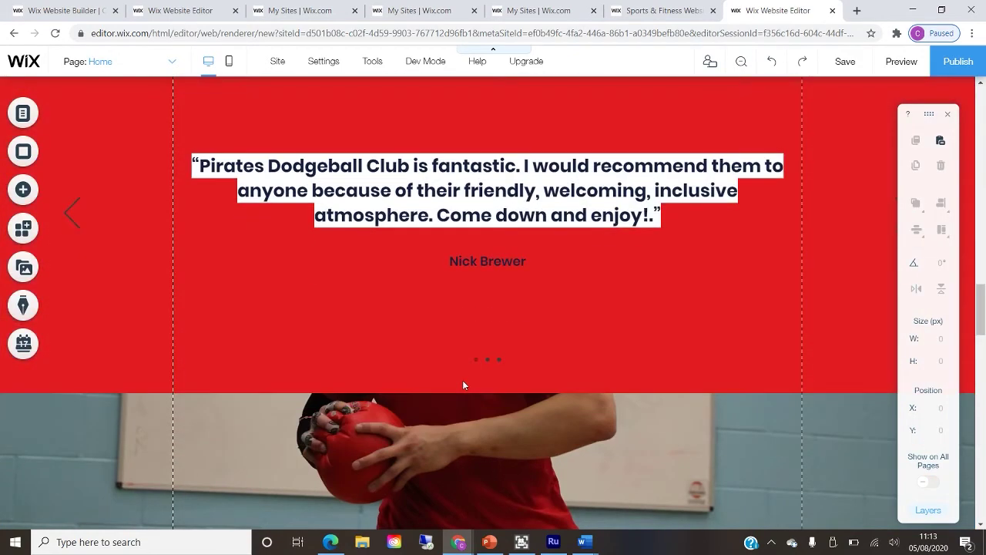
scroll(463, 385, up, 5)
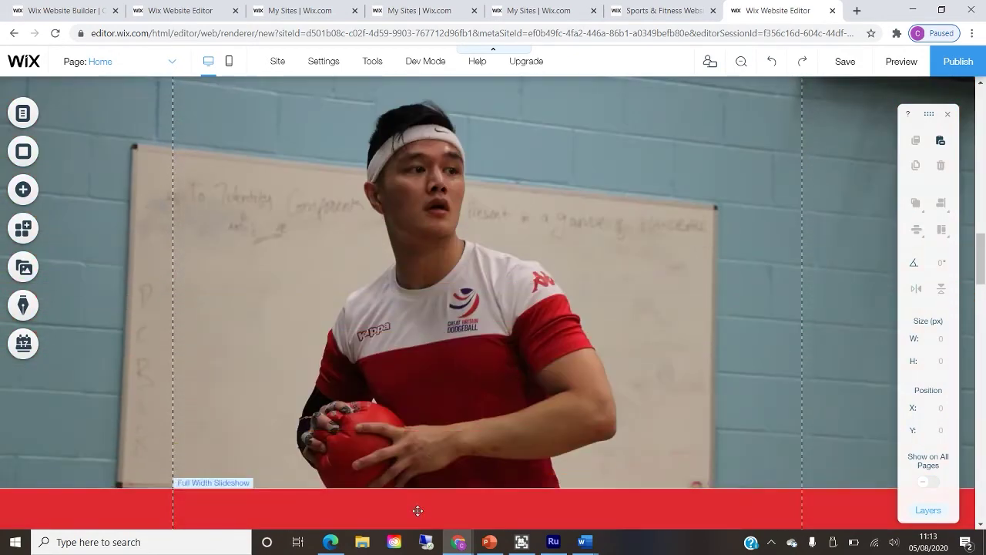
- Drag the red testimonial slideshow higher up the Home page
click(419, 510)
drag(414, 450, 409, 333)
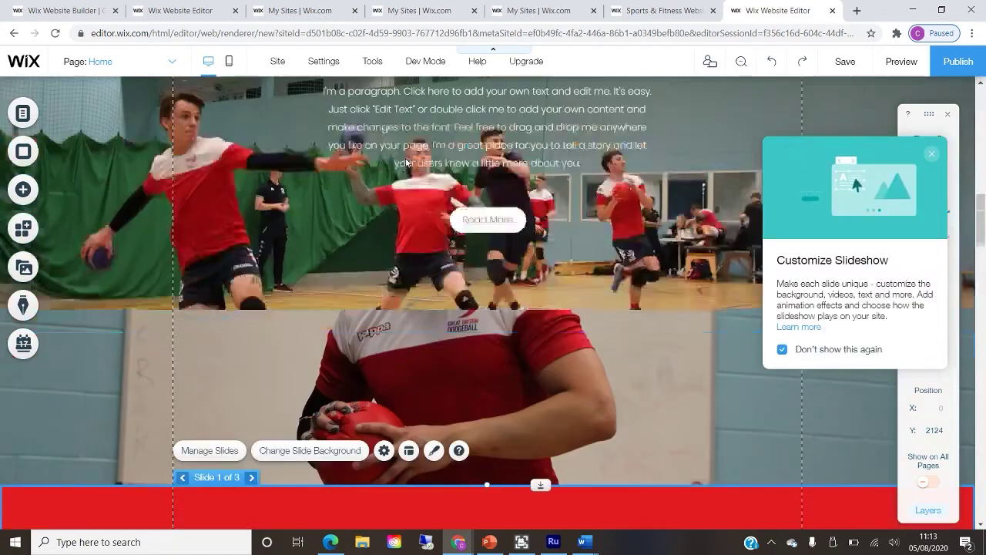
scroll(406, 277, down, 2)
drag(404, 224, 402, 138)
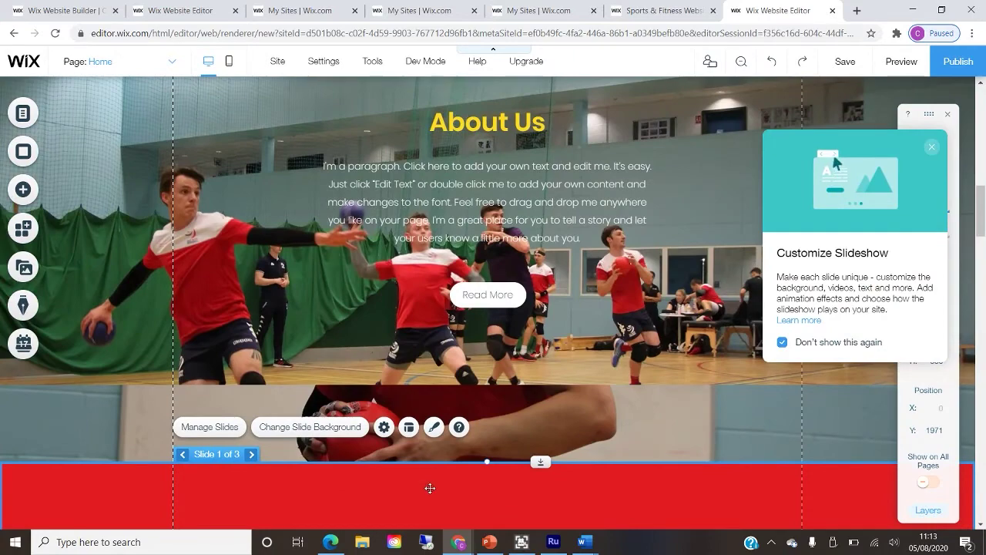
right_click(431, 438)
click(429, 489)
drag(422, 436, 418, 414)
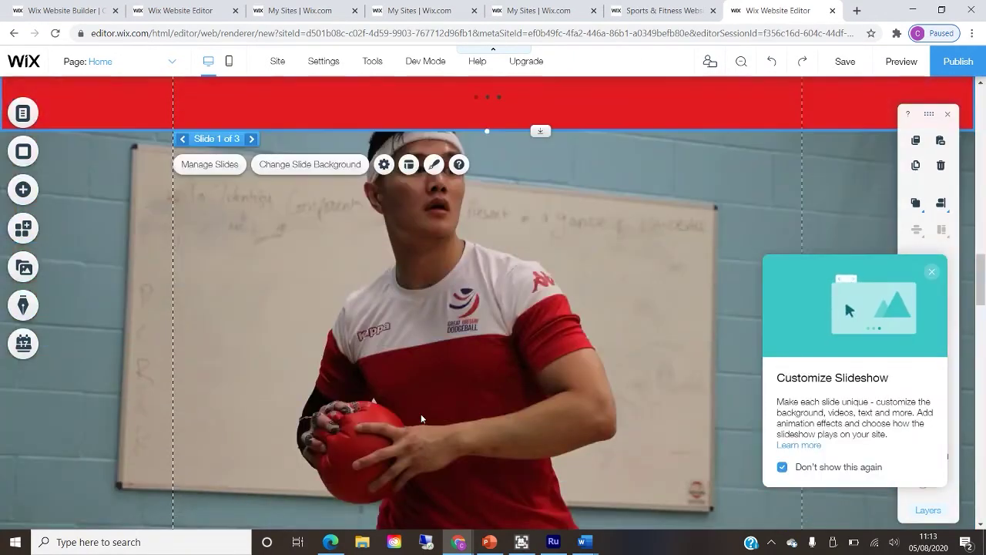
scroll(422, 424, down, 3)
scroll(434, 421, down, 2)
scroll(436, 422, up, 5)
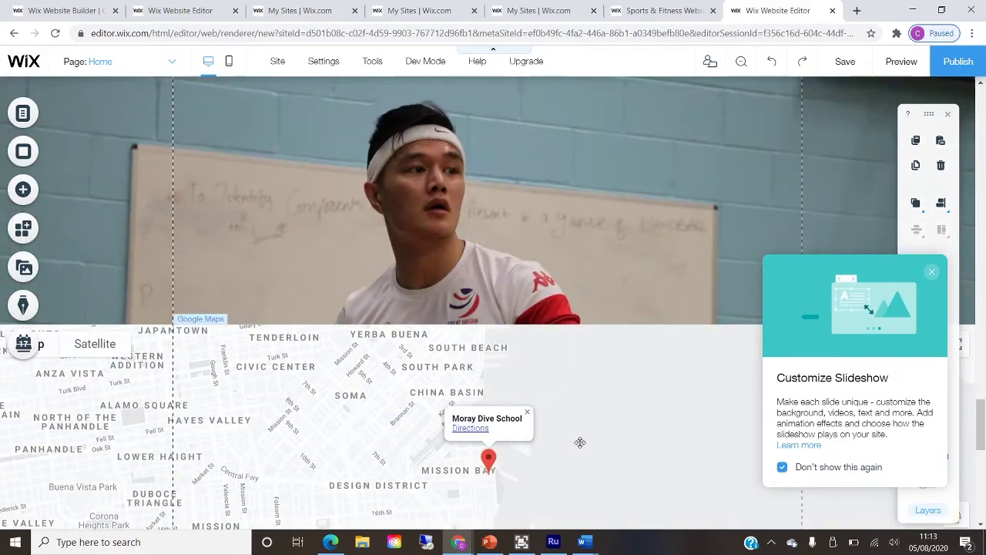
- Drag the Google Maps section up to Y 2406, above the player photo
click(575, 456)
drag(575, 456, 553, 208)
scroll(553, 209, up, 3)
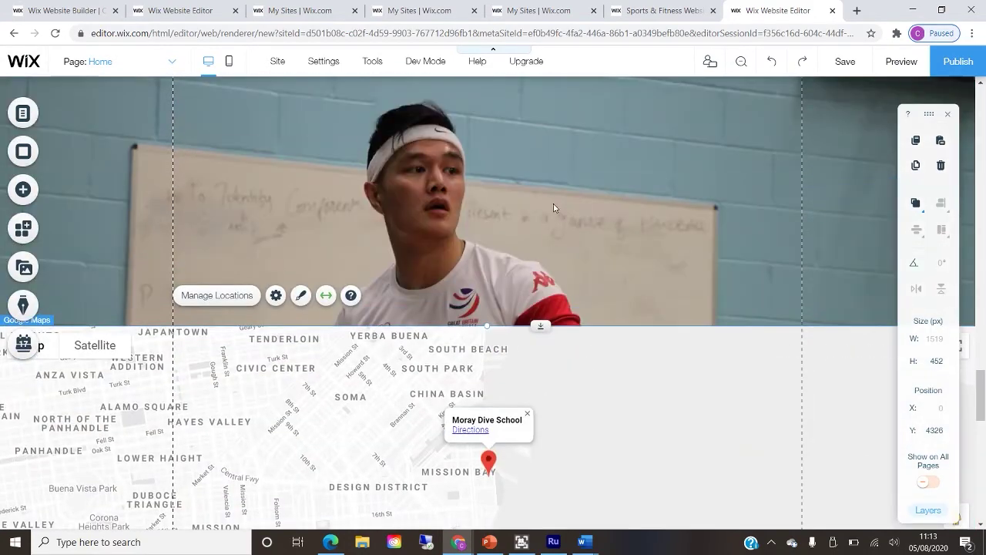
drag(600, 395, 597, 324)
drag(608, 441, 599, 255)
drag(604, 490, 581, 204)
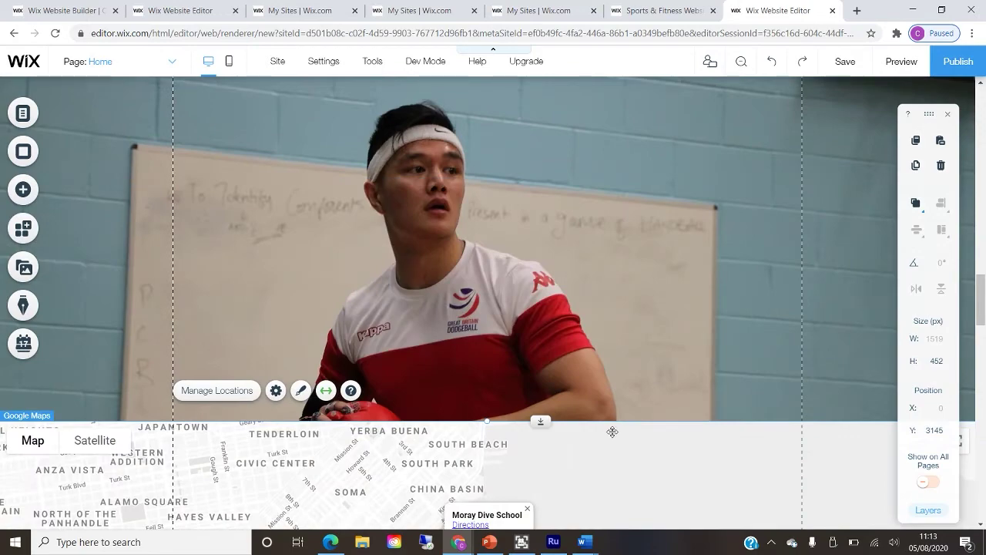
right_click(606, 471)
drag(605, 472, 577, 230)
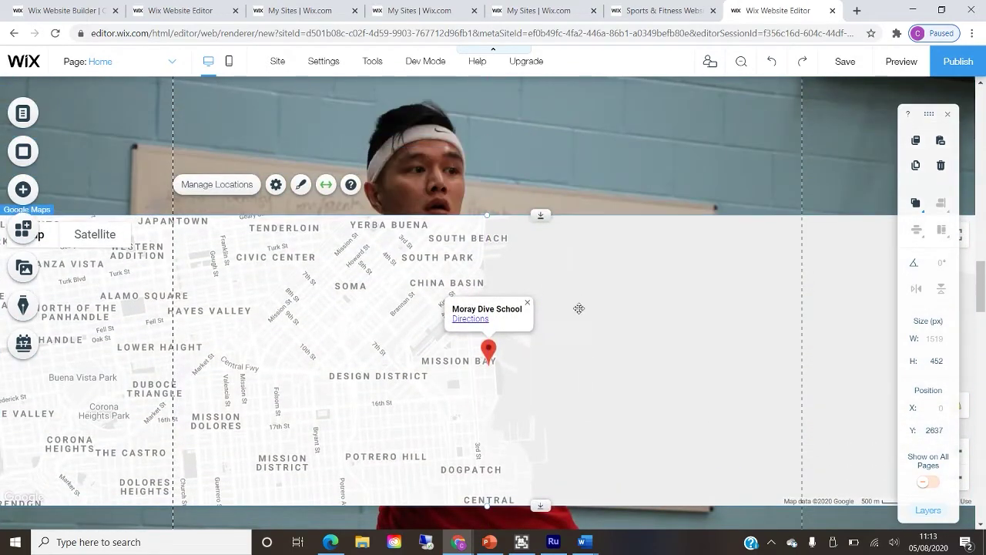
drag(578, 308, 571, 207)
scroll(570, 207, up, 5)
scroll(610, 398, down, 8)
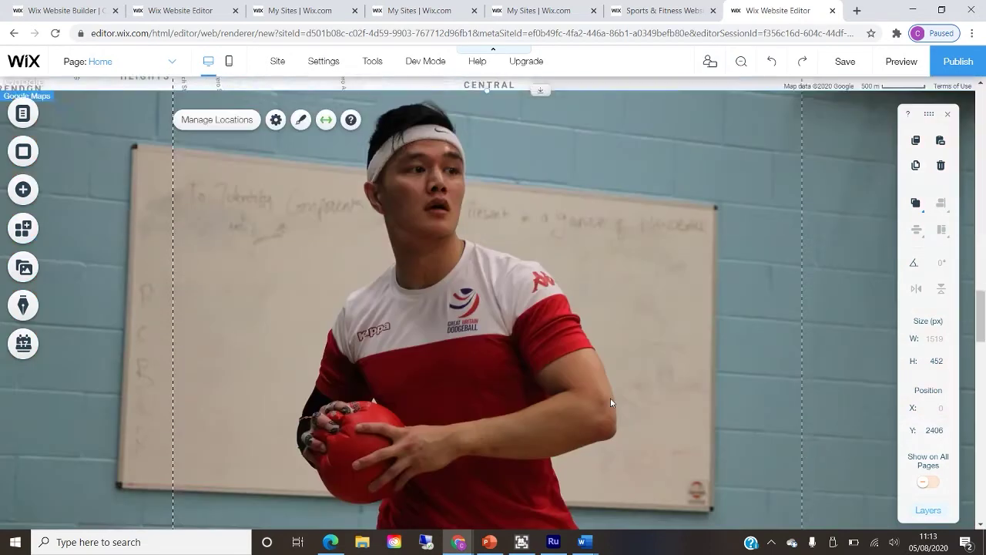
scroll(610, 403, down, 10)
- Select the contact strip with the address and message form and drag it higher
click(488, 269)
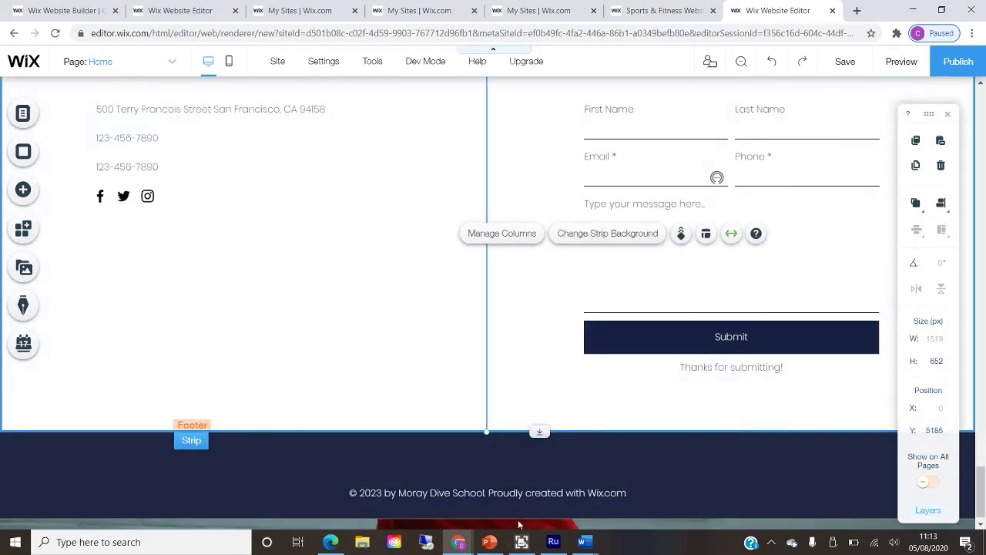
click(518, 525)
click(561, 496)
click(542, 448)
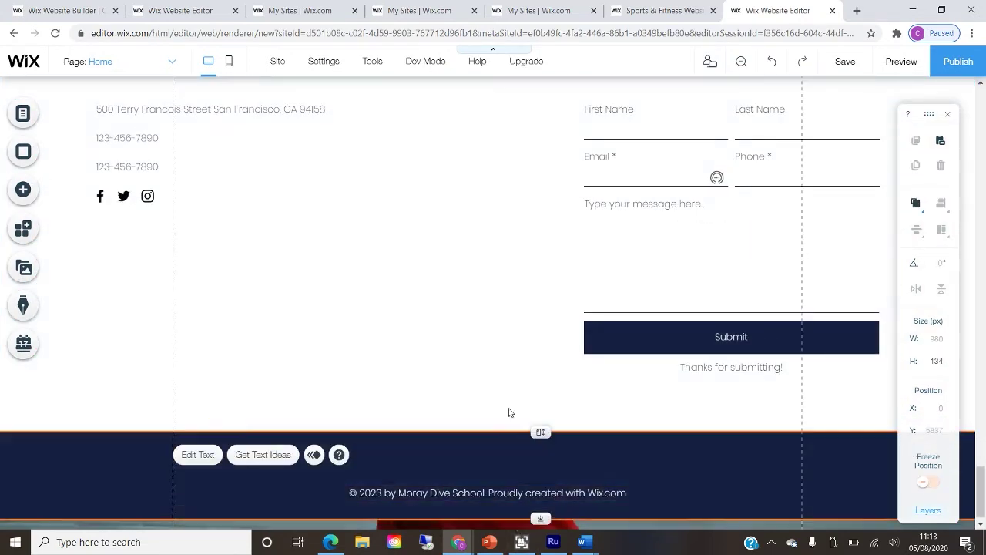
drag(494, 382, 447, 4)
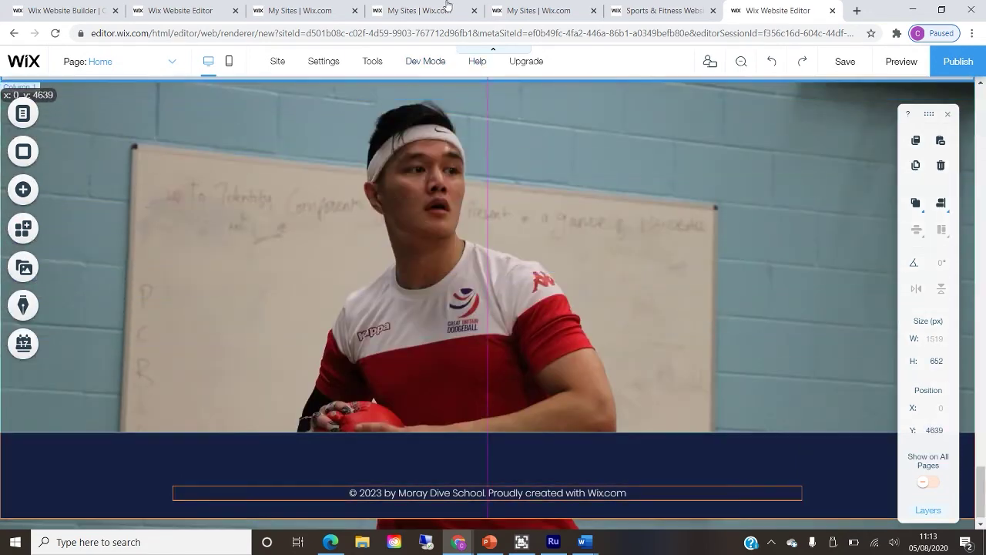
drag(500, 224, 499, 222)
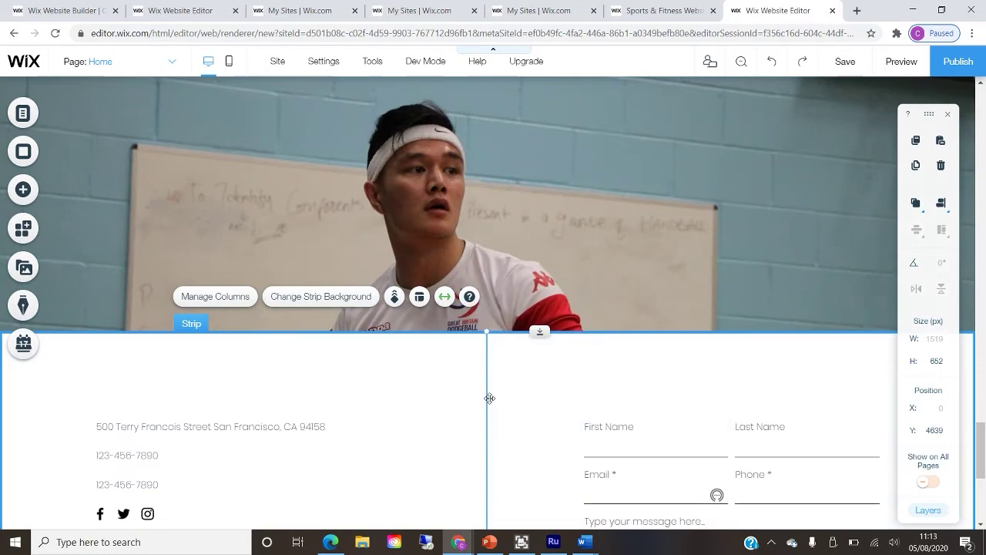
- Keep moving the contact strip up until it sits above the player photo at Y 2858
right_click(522, 411)
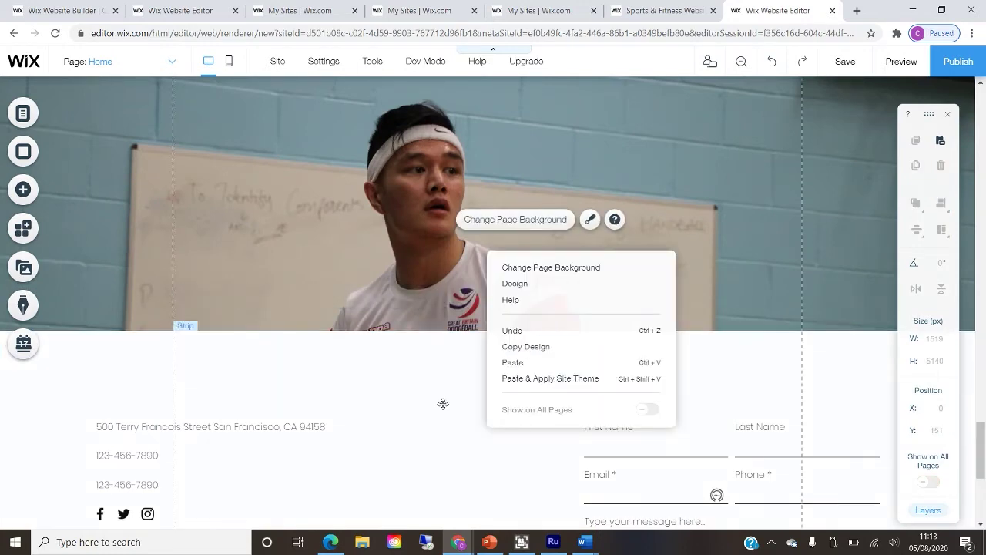
click(410, 398)
drag(379, 273, 381, 205)
drag(410, 279, 412, 242)
drag(417, 405, 405, 193)
right_click(456, 457)
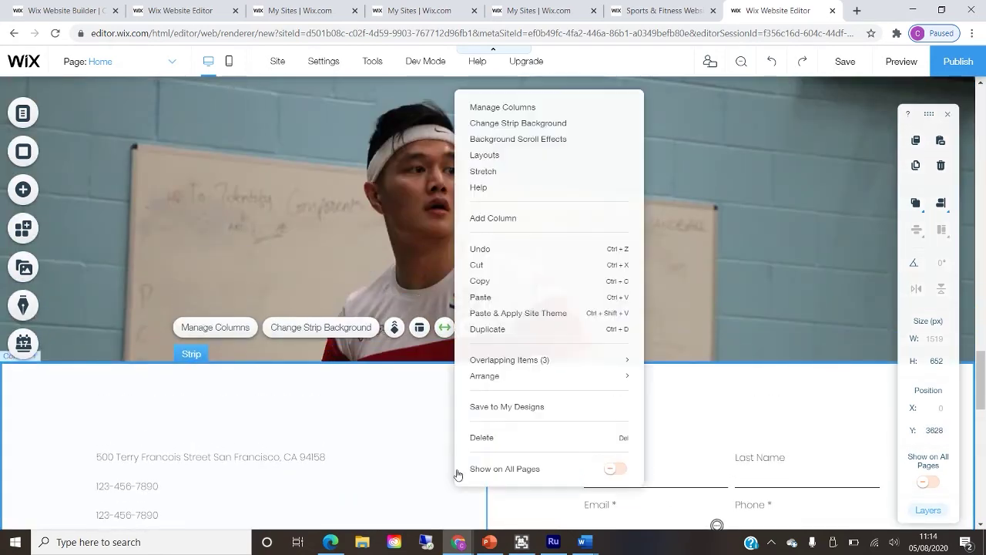
drag(411, 396, 403, 162)
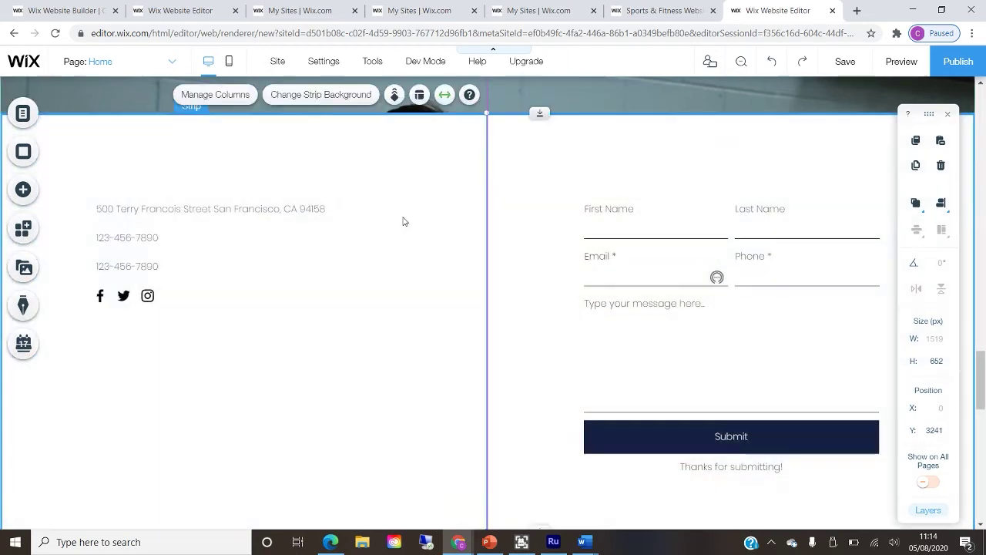
drag(436, 348, 426, 146)
drag(443, 242, 467, 337)
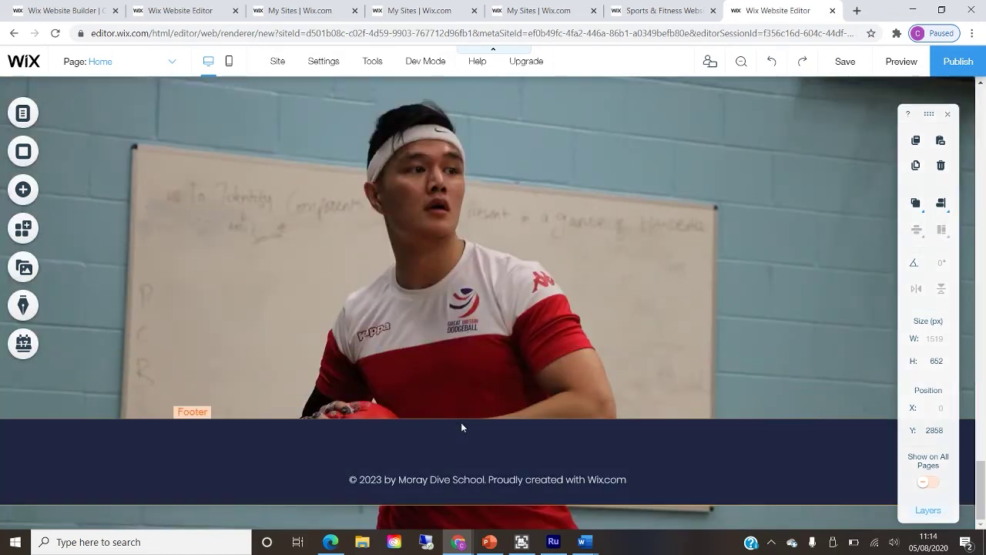
- Drag the footer's top handle to shrink it from 134 to 106 px
click(461, 422)
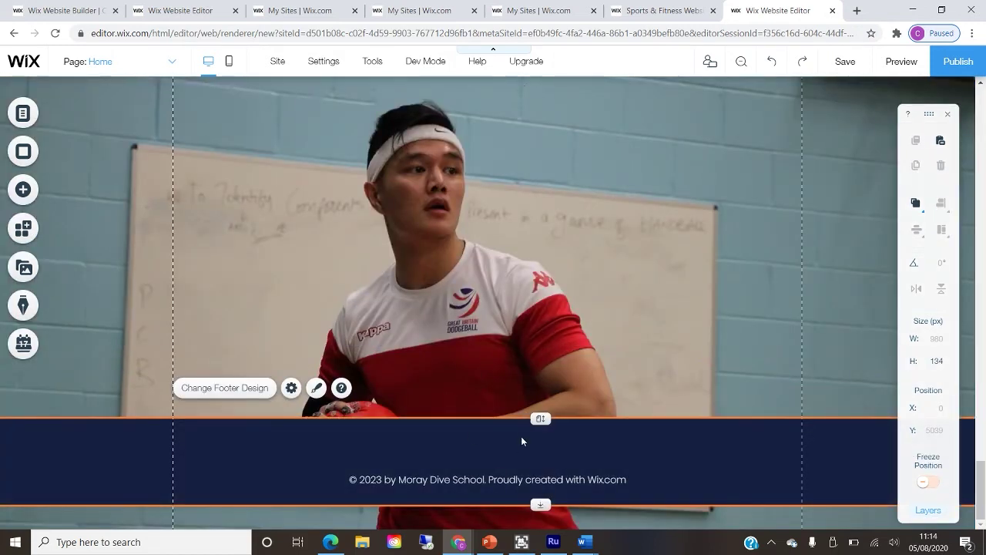
right_click(508, 304)
click(508, 304)
right_click(502, 444)
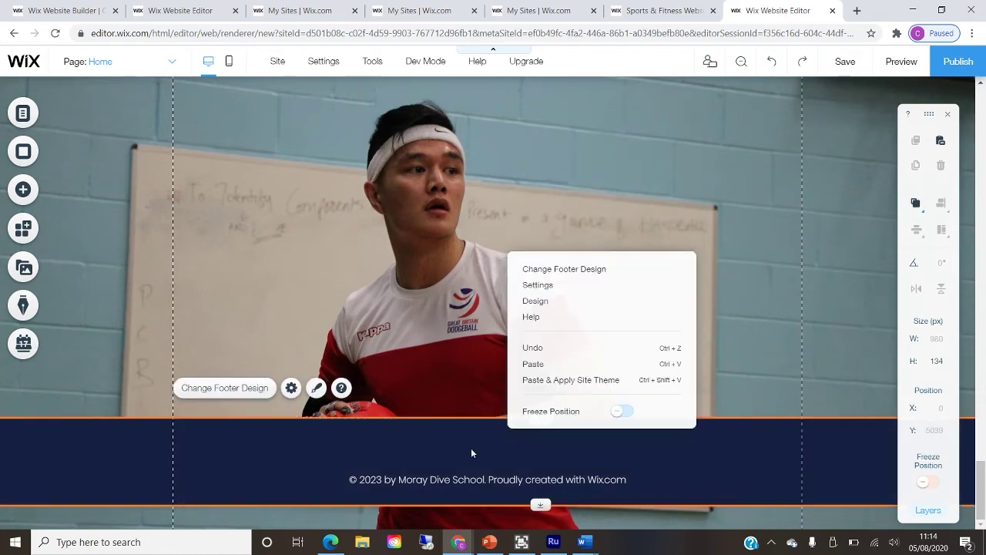
click(484, 429)
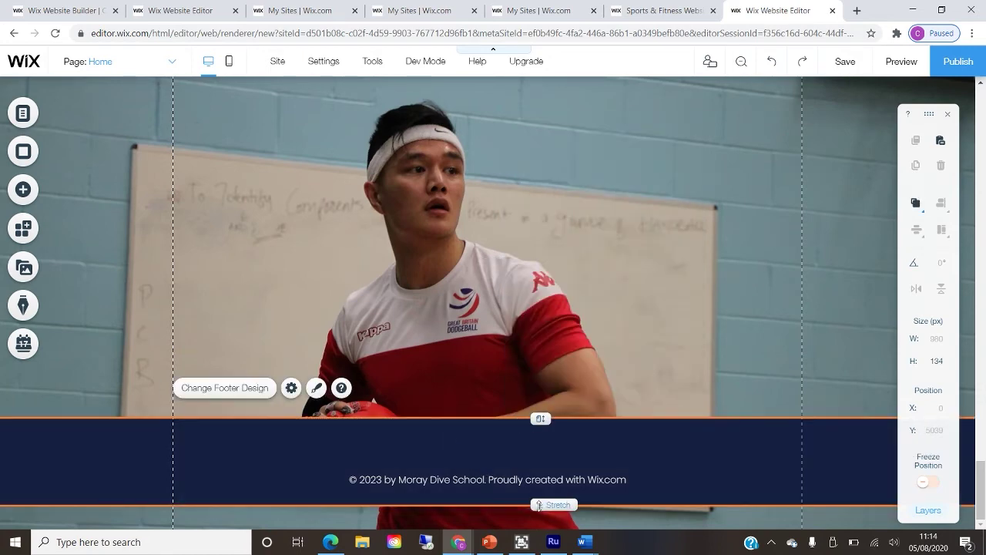
drag(537, 455, 538, 438)
drag(531, 384, 528, 319)
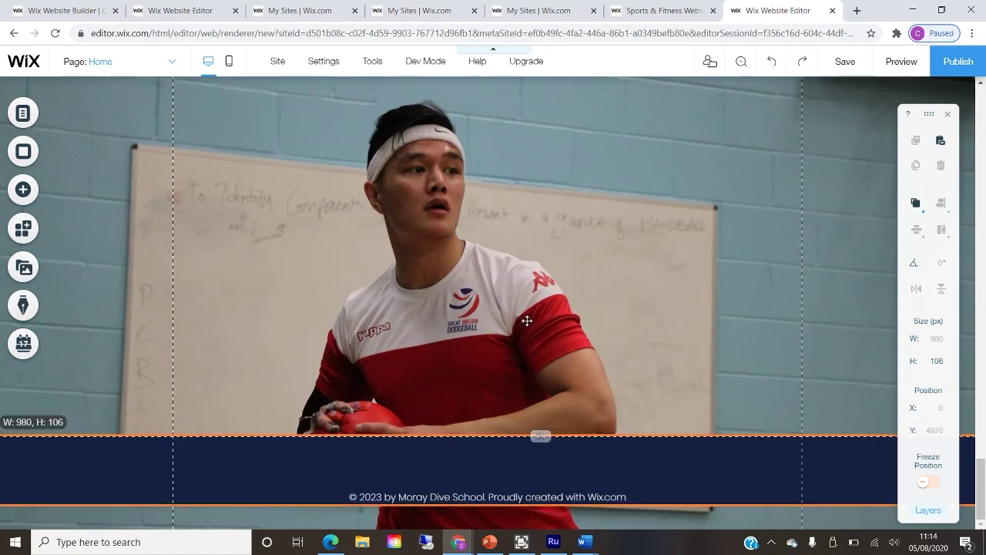
click(496, 445)
drag(493, 451, 476, 367)
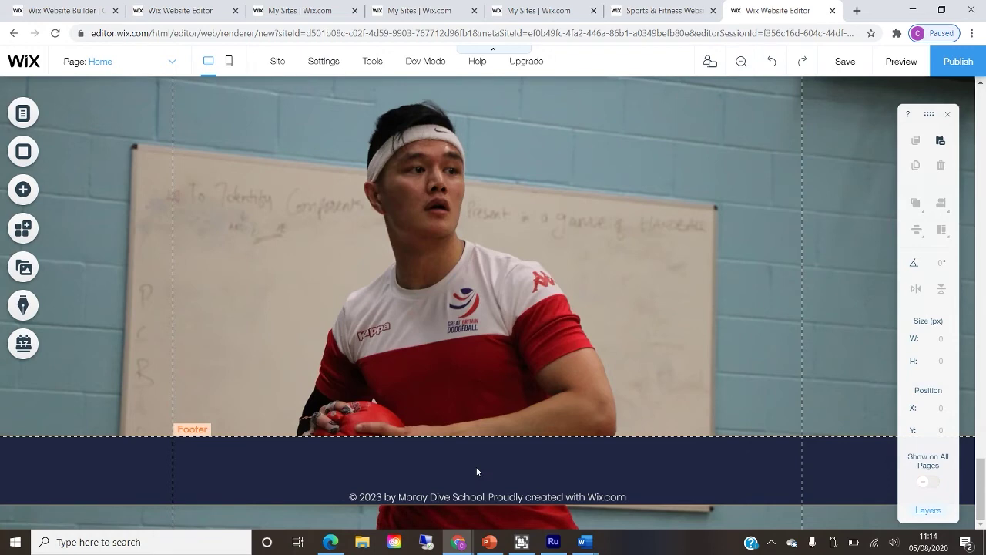
- Check the footer's new 106 px height in Footer Settings and deselect it
click(476, 467)
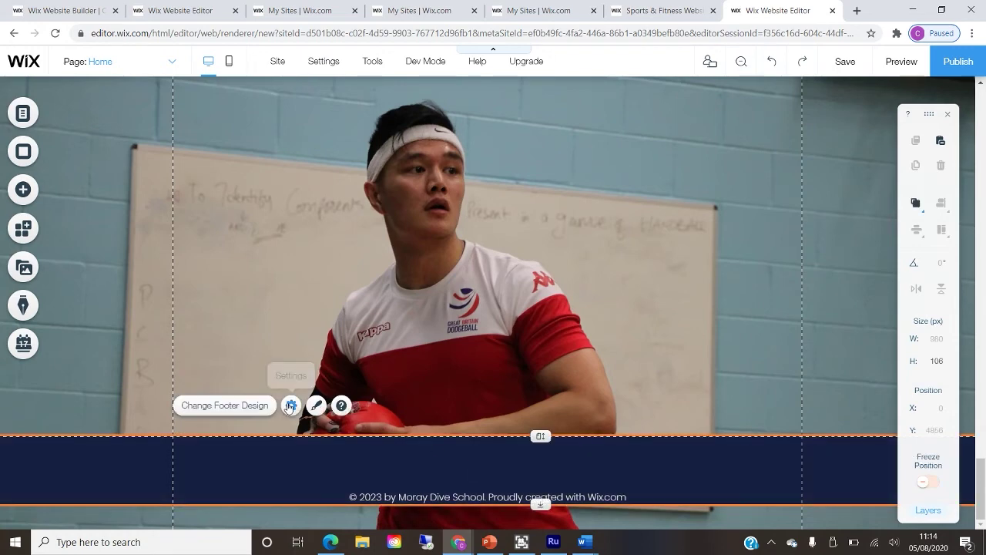
click(291, 405)
click(290, 405)
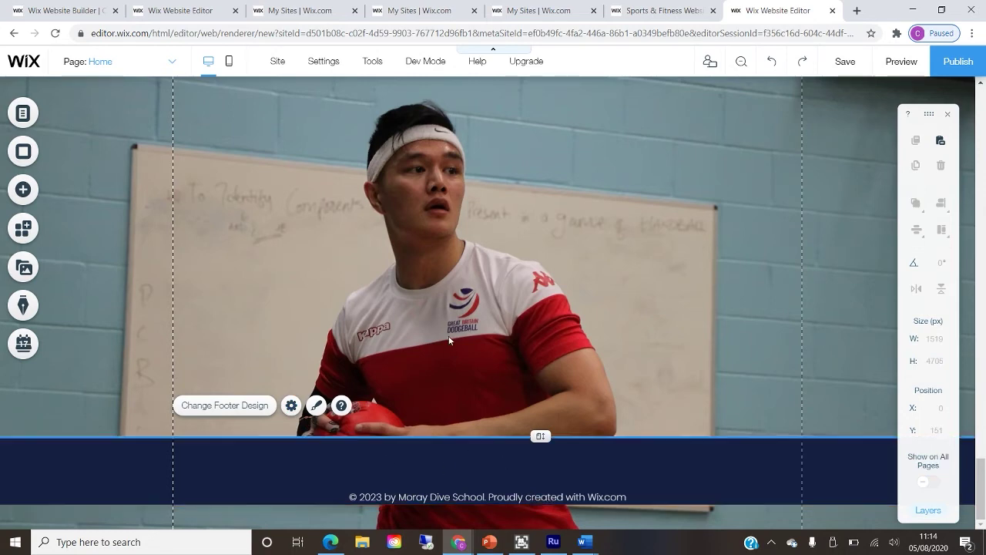
click(657, 419)
scroll(657, 419, up, 2)
- Add the red Movers & Shakers slideshow from Interactive > Full Width Slideshows
scroll(657, 419, up, 4)
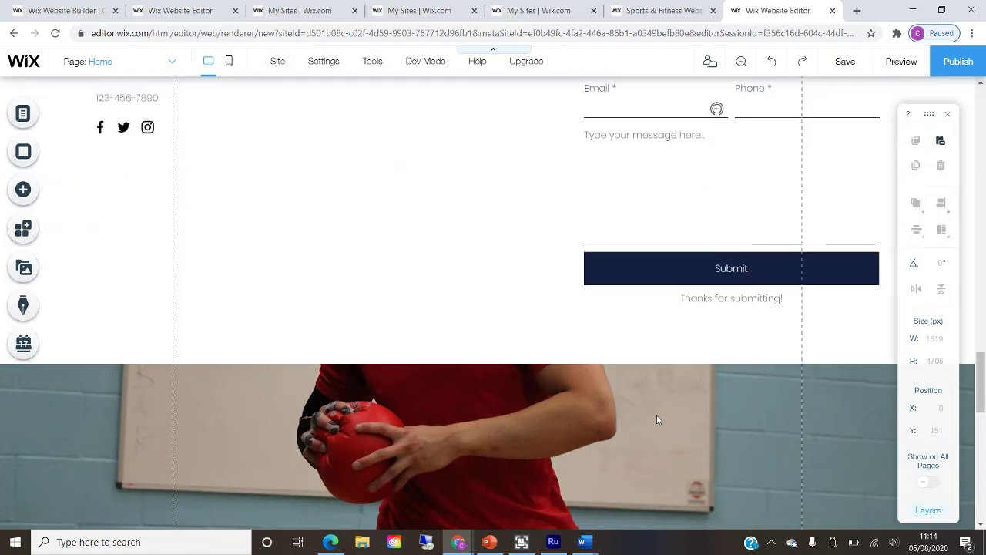
scroll(676, 471, down, 4)
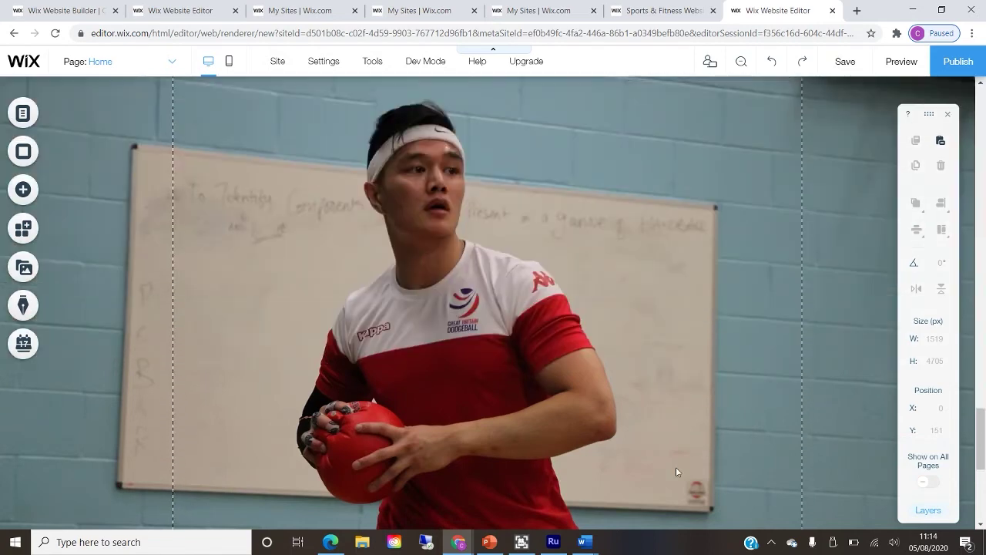
click(48, 190)
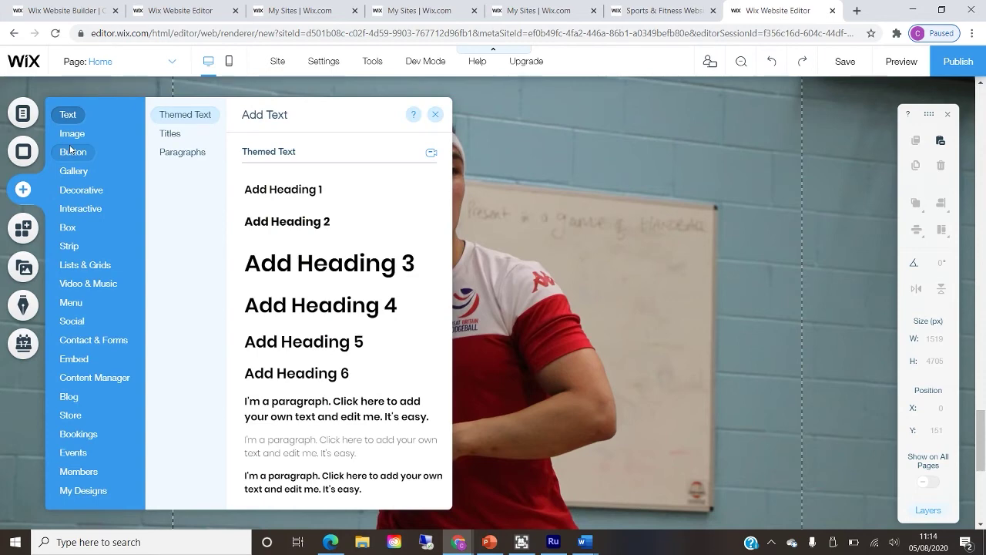
click(80, 210)
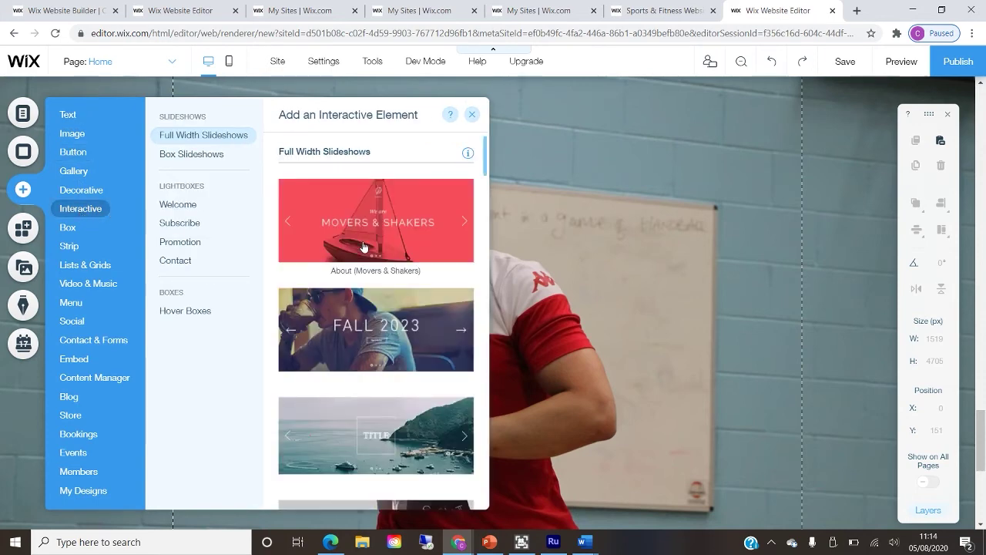
click(81, 339)
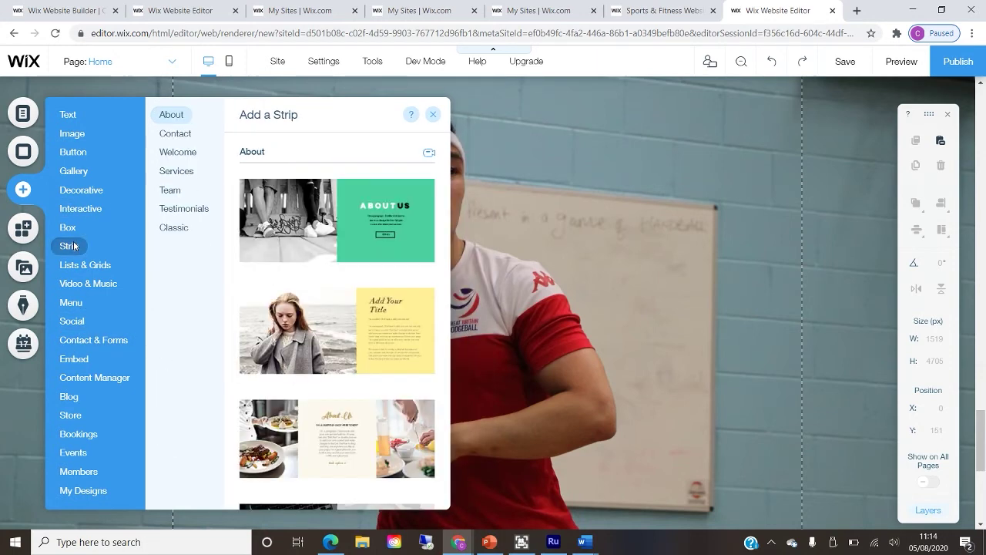
mouse_move(74, 204)
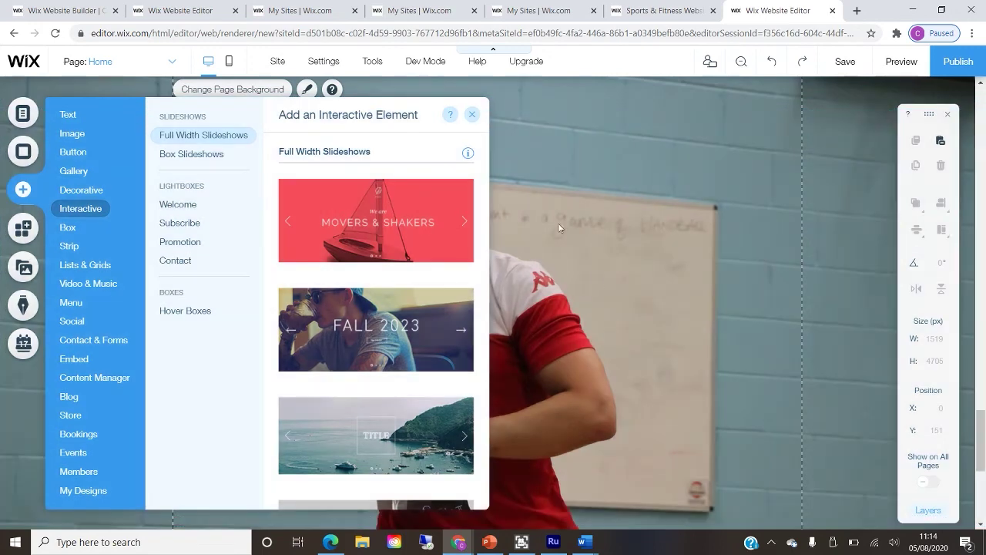
click(558, 222)
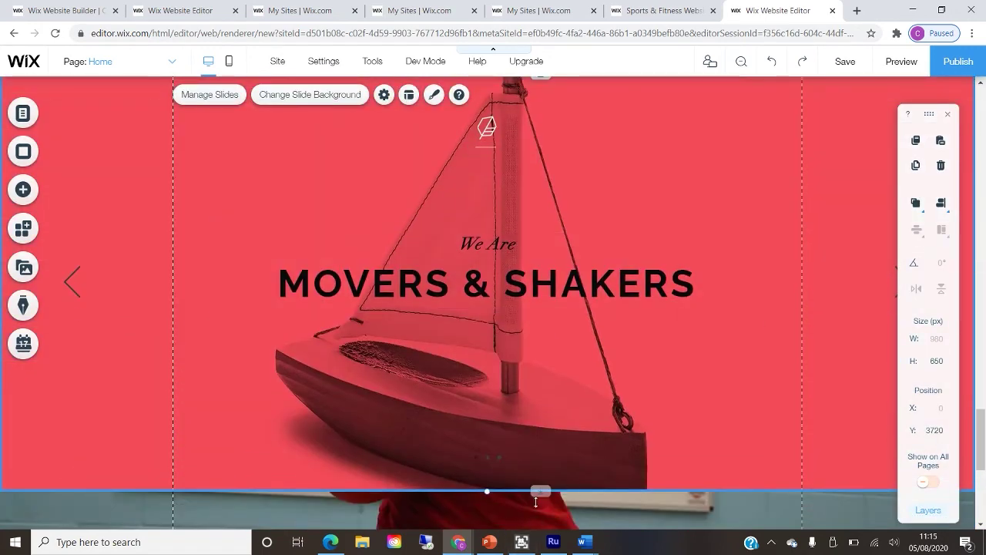
- Make the slideshow 706 px tall, then place the map at Y 2526 above the contact strip at Y 2978
drag(535, 501, 540, 522)
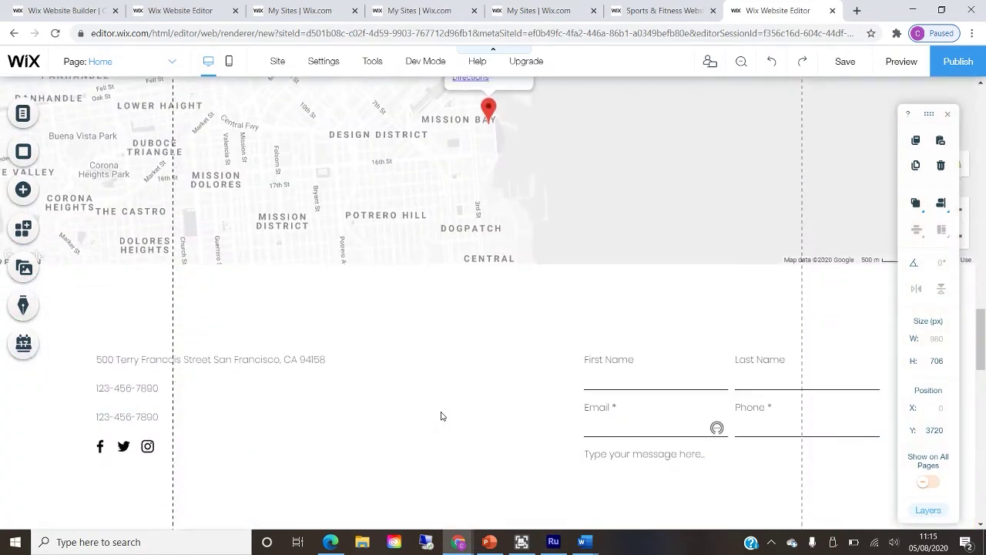
click(416, 211)
drag(417, 236, 417, 289)
drag(424, 196, 429, 279)
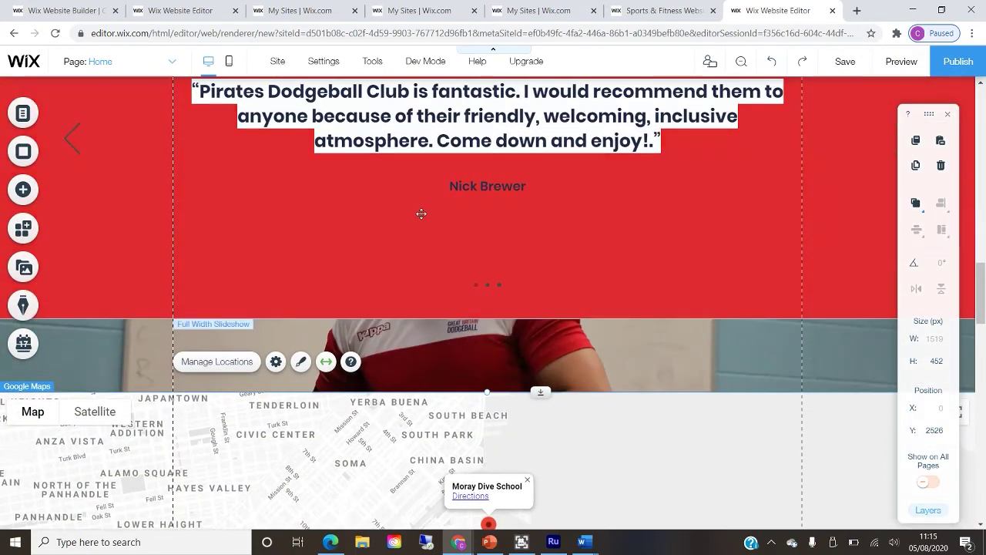
click(367, 226)
drag(367, 226, 365, 254)
scroll(366, 254, up, 1)
scroll(365, 254, down, 15)
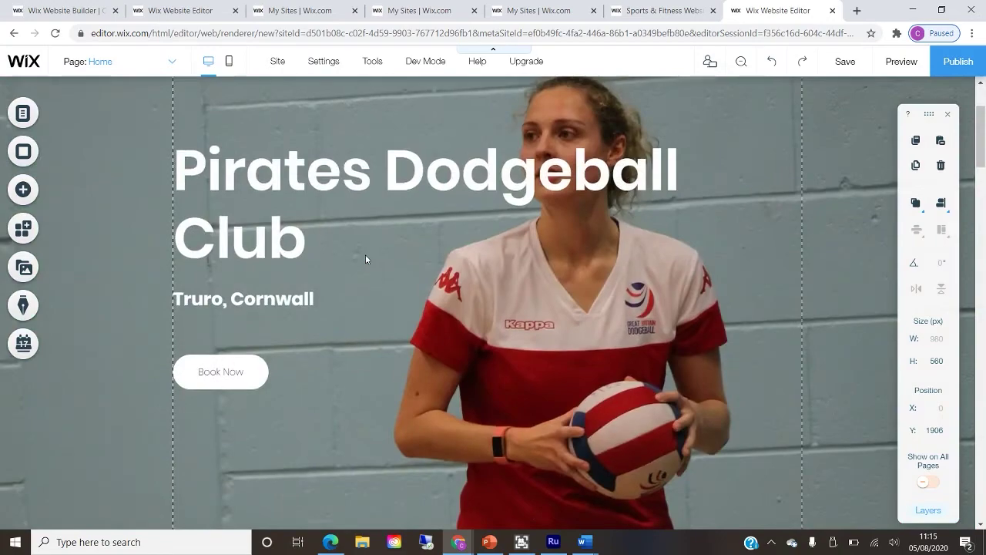
scroll(365, 259, down, 5)
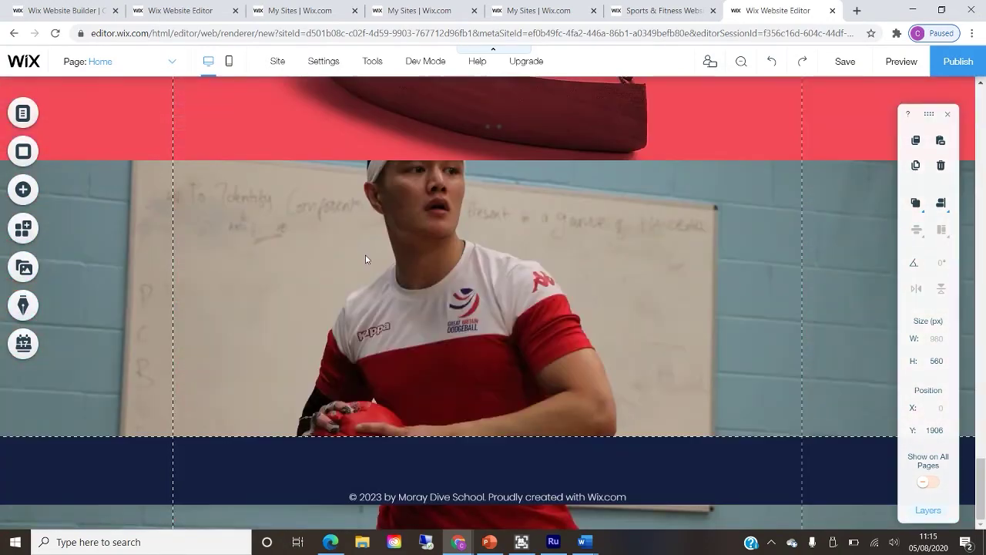
- Replace the first slide's red sailboat background with the Site Files photo IMG_5427
click(458, 334)
double_click(458, 334)
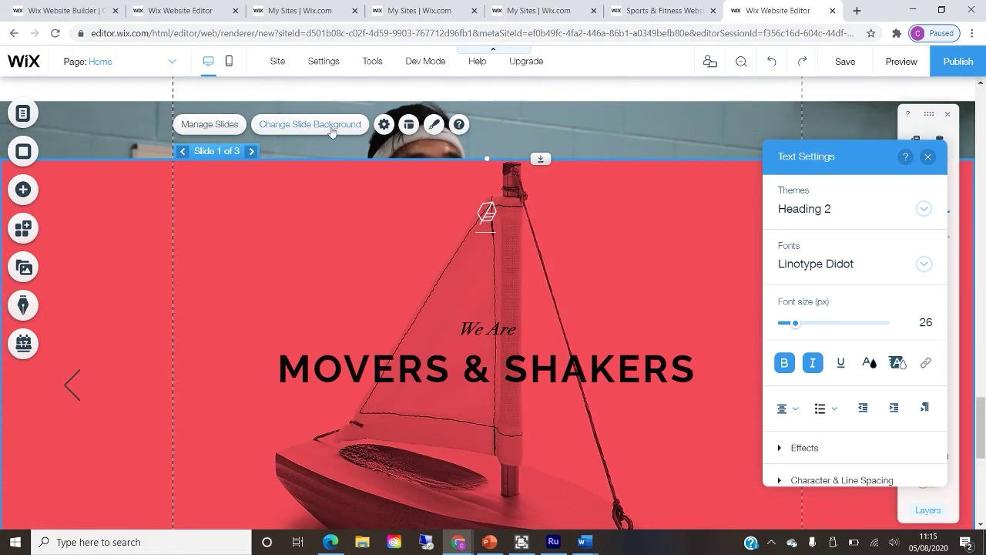
click(331, 131)
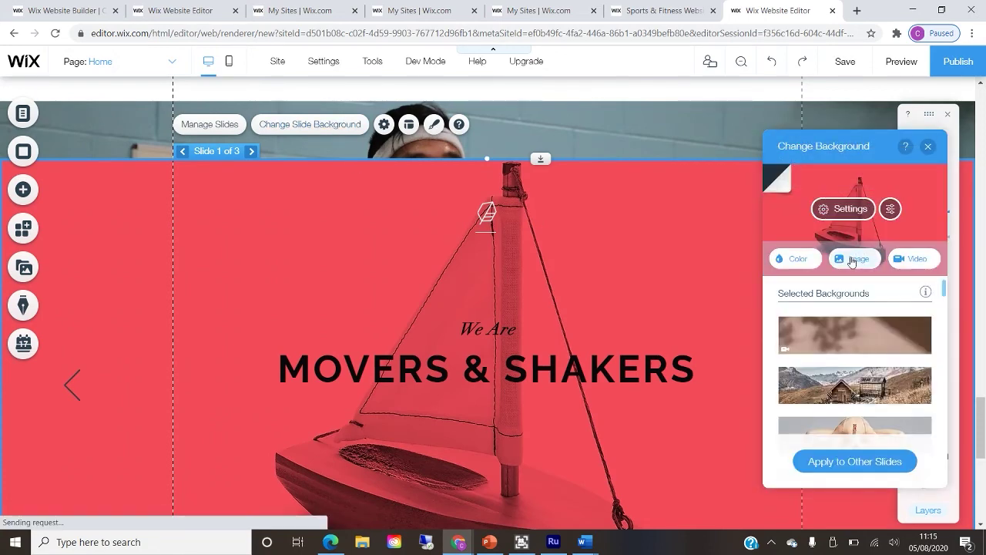
click(853, 262)
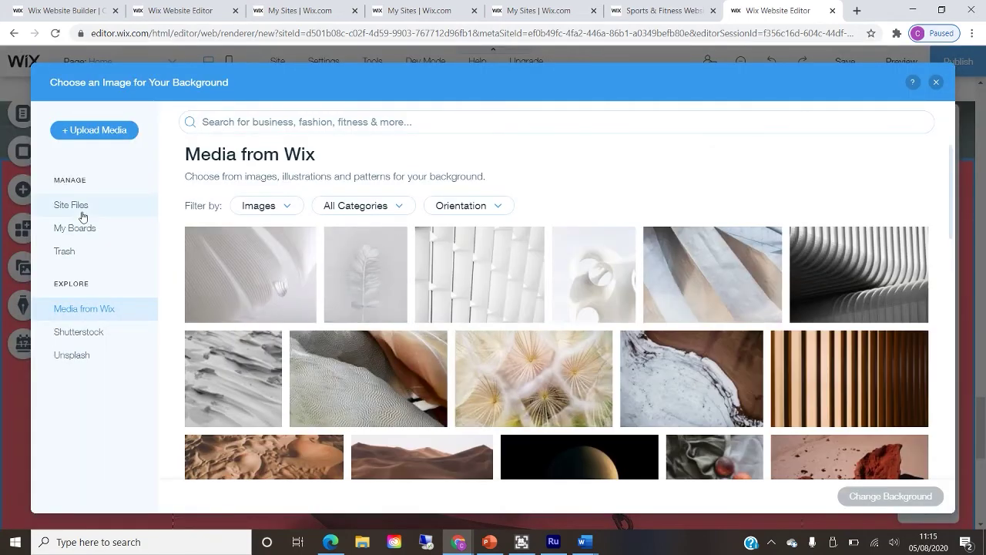
click(77, 206)
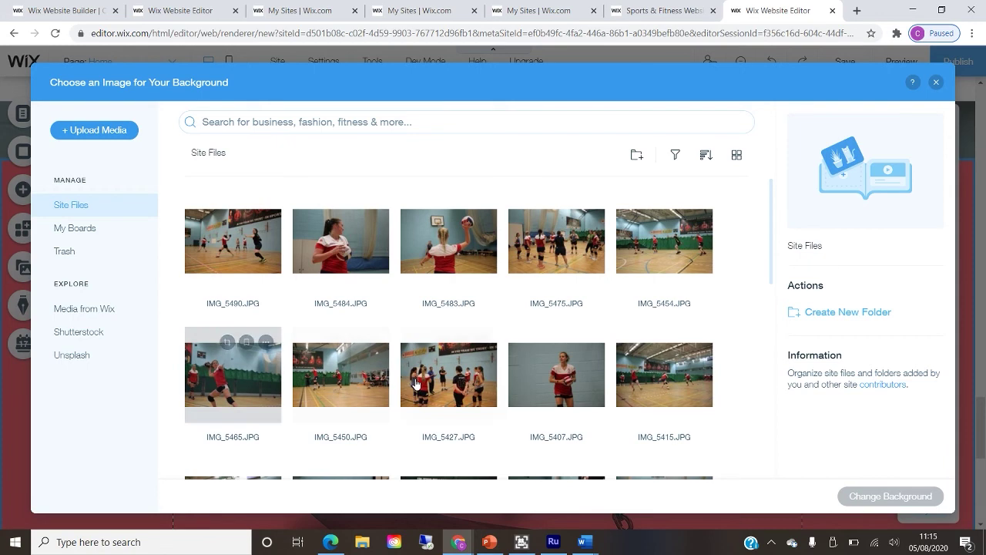
double_click(451, 397)
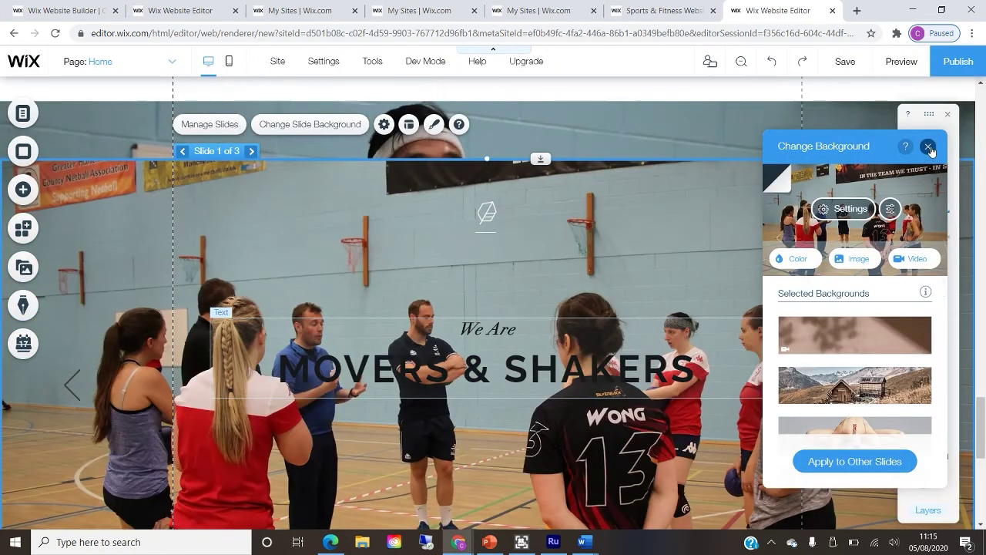
click(929, 147)
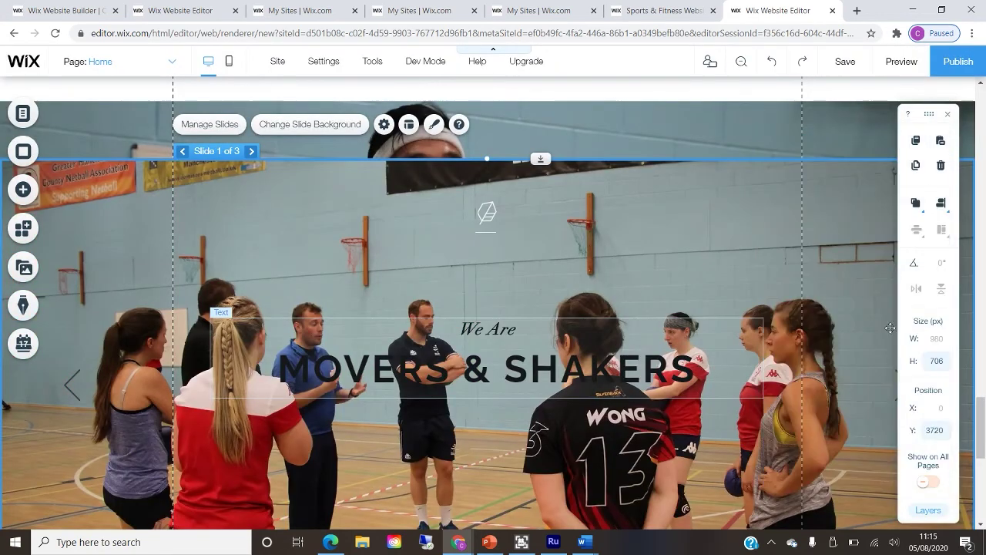
click(250, 151)
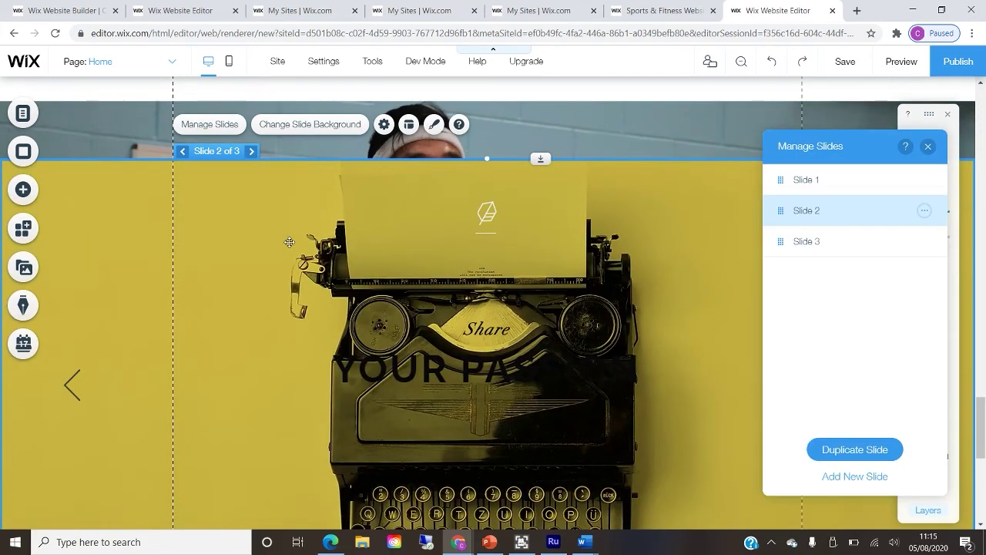
- Replace slide 2's typewriter background with a club sports-hall photo from Site Files
click(207, 125)
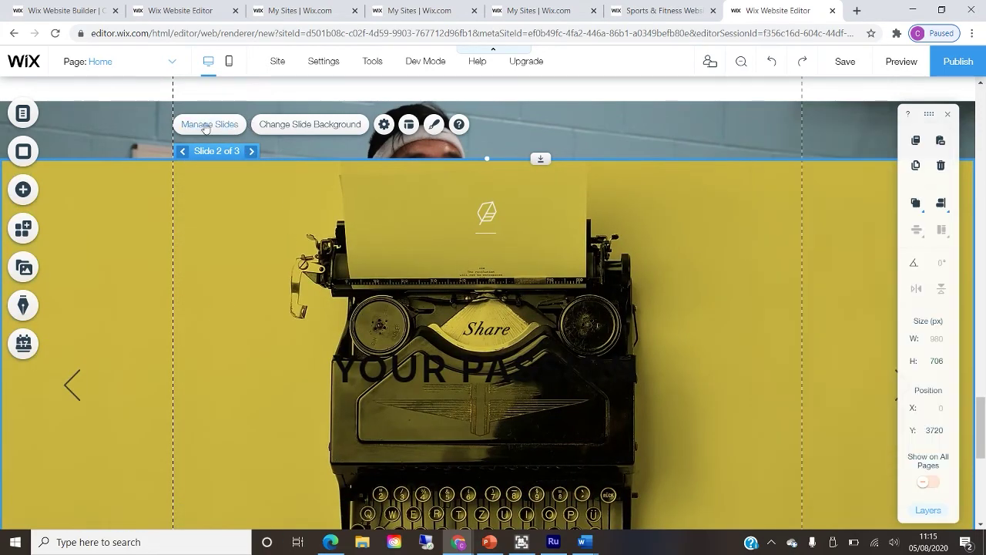
click(337, 126)
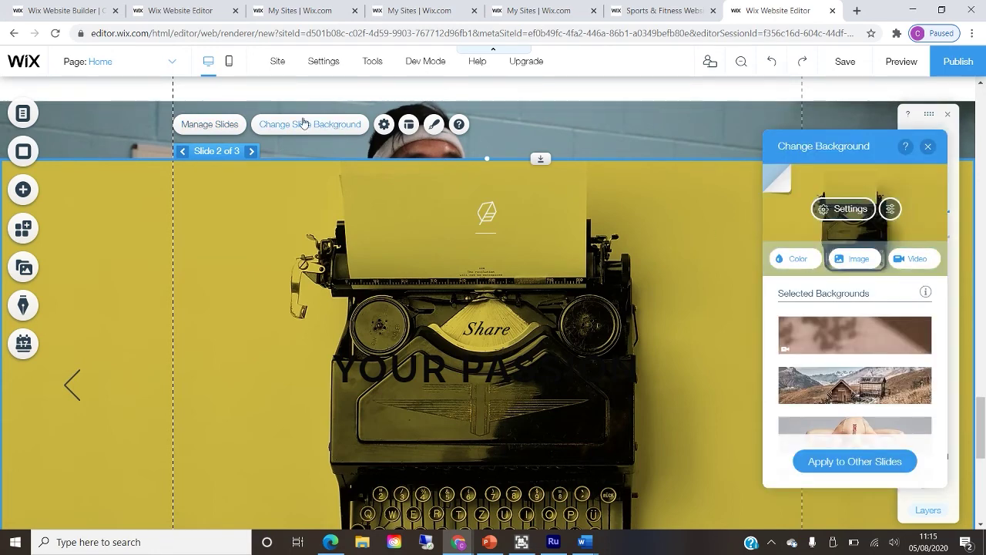
click(855, 260)
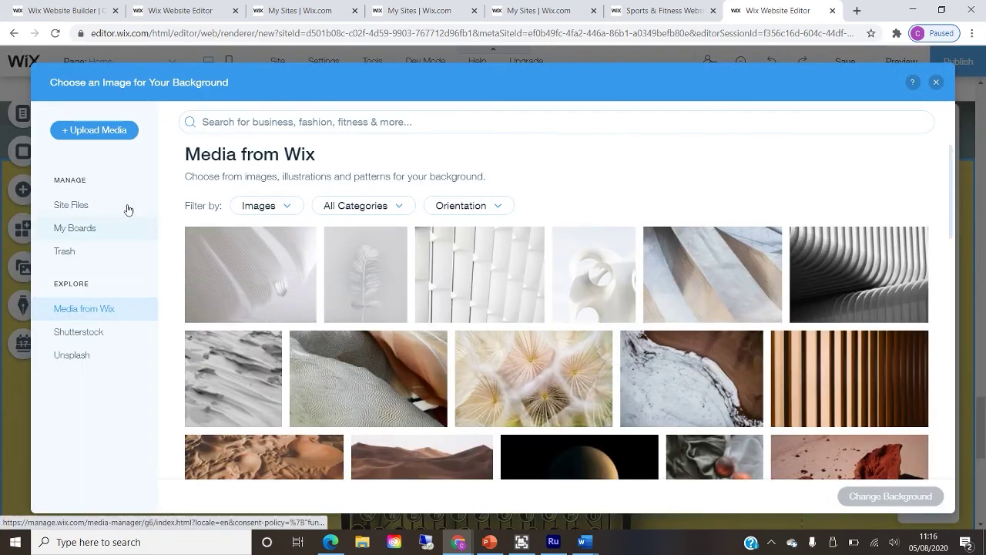
click(71, 205)
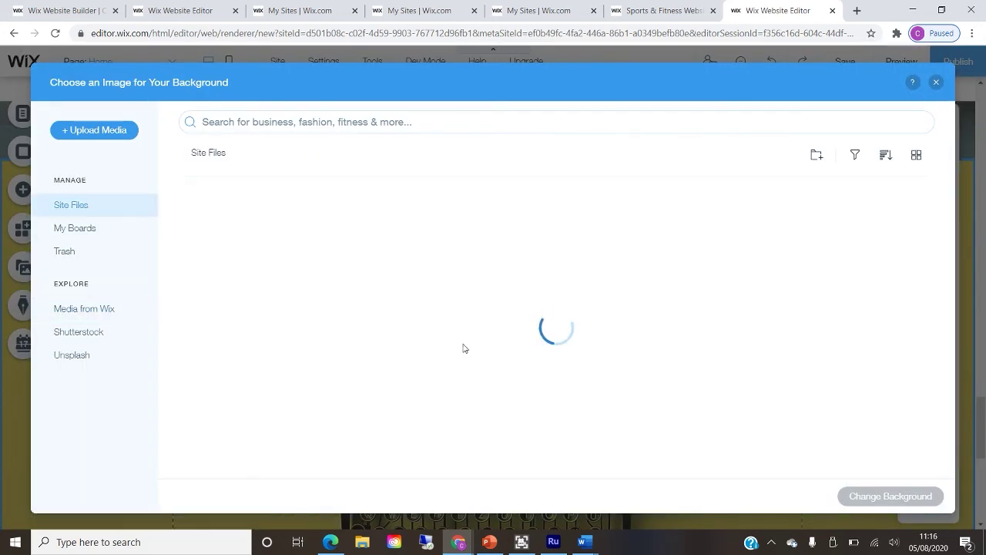
double_click(669, 268)
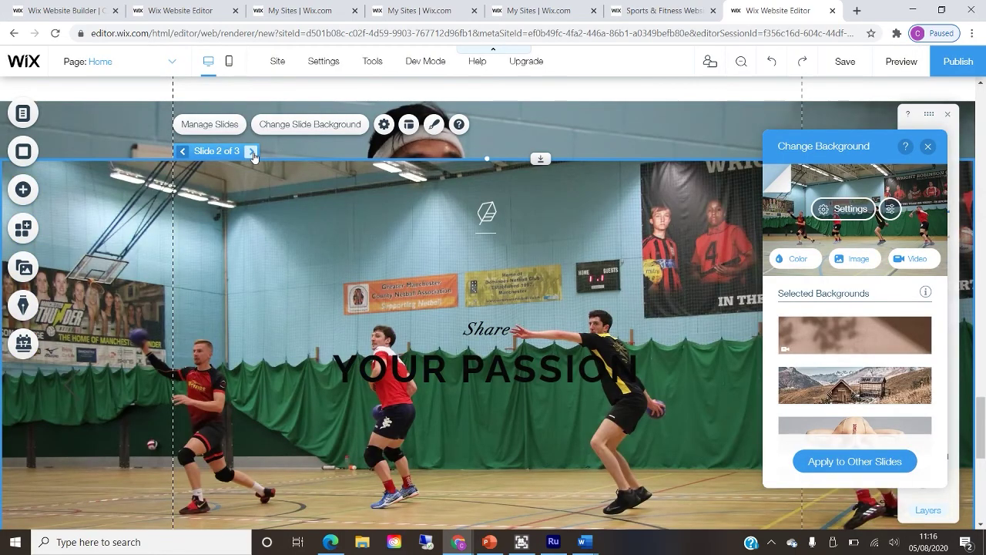
- On slide 3, swap the cassette background for the Site Files photo of players throwing dodgeballs
click(252, 152)
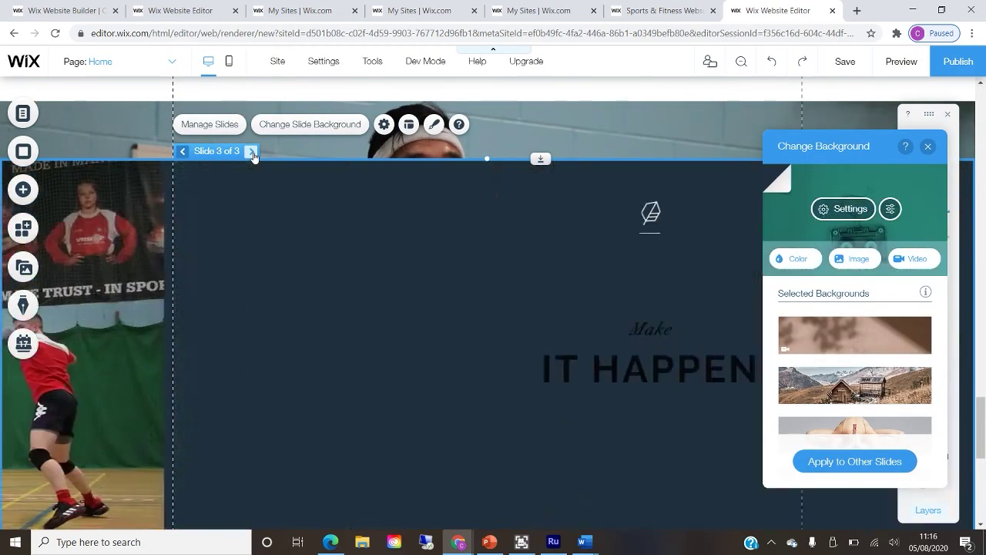
click(232, 150)
click(223, 127)
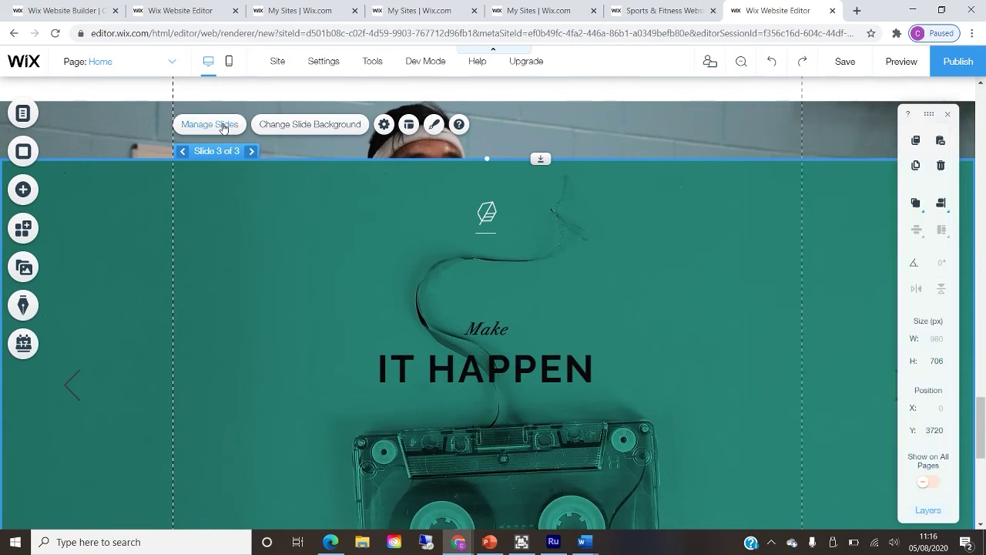
click(208, 123)
click(291, 124)
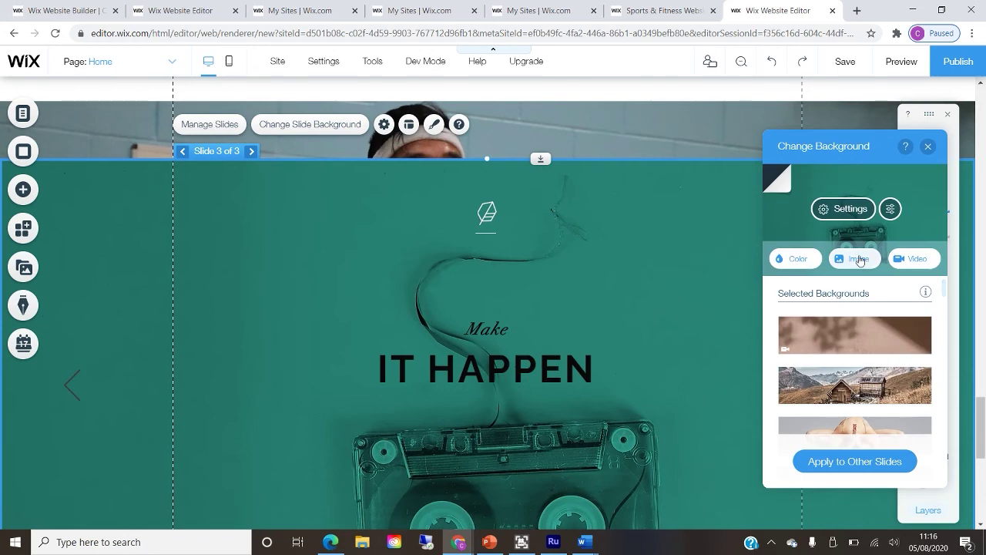
click(876, 266)
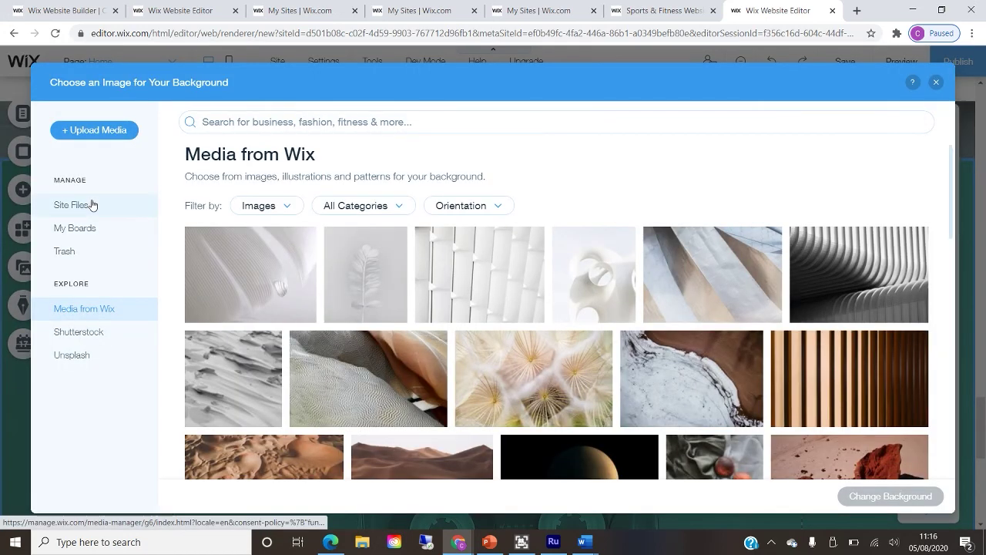
click(91, 204)
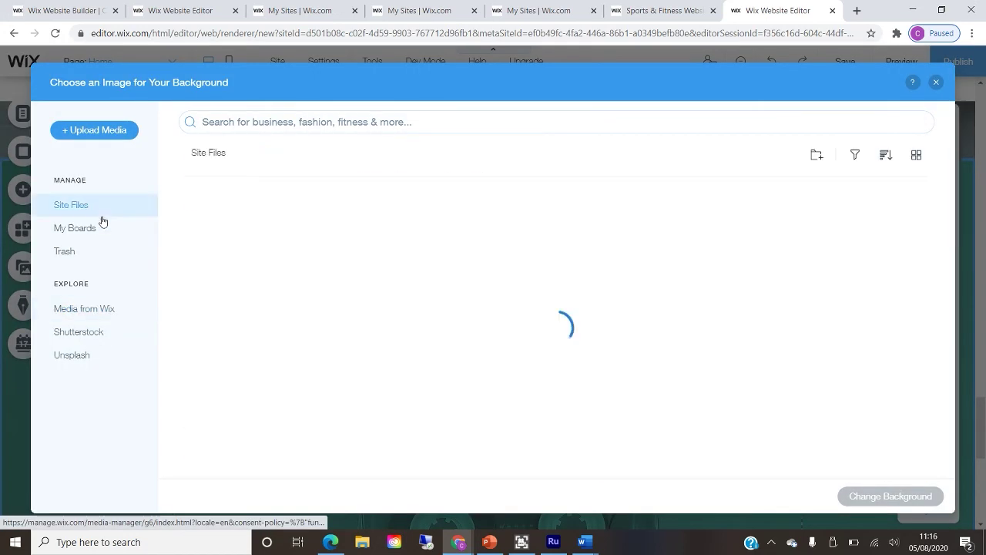
scroll(348, 345, down, 5)
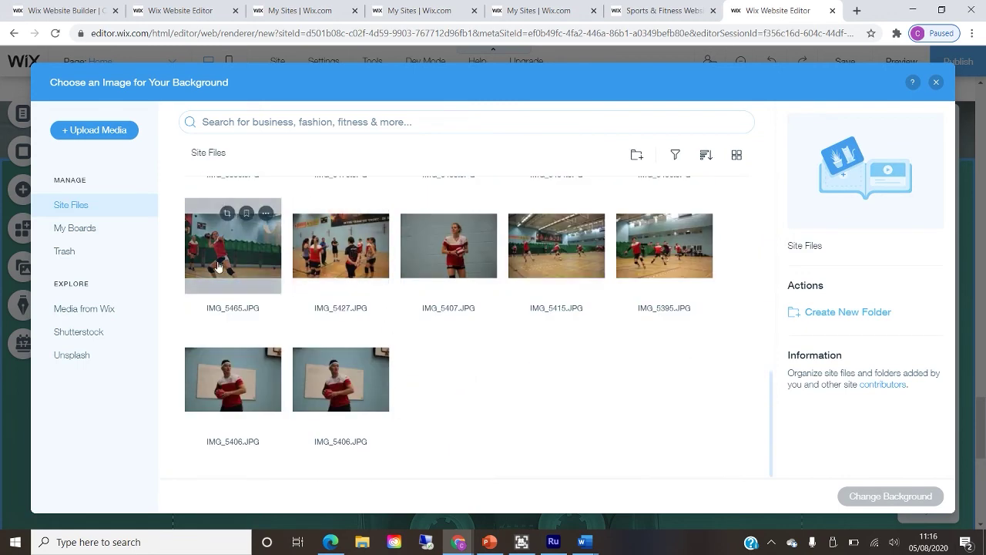
scroll(546, 293, up, 2)
double_click(553, 292)
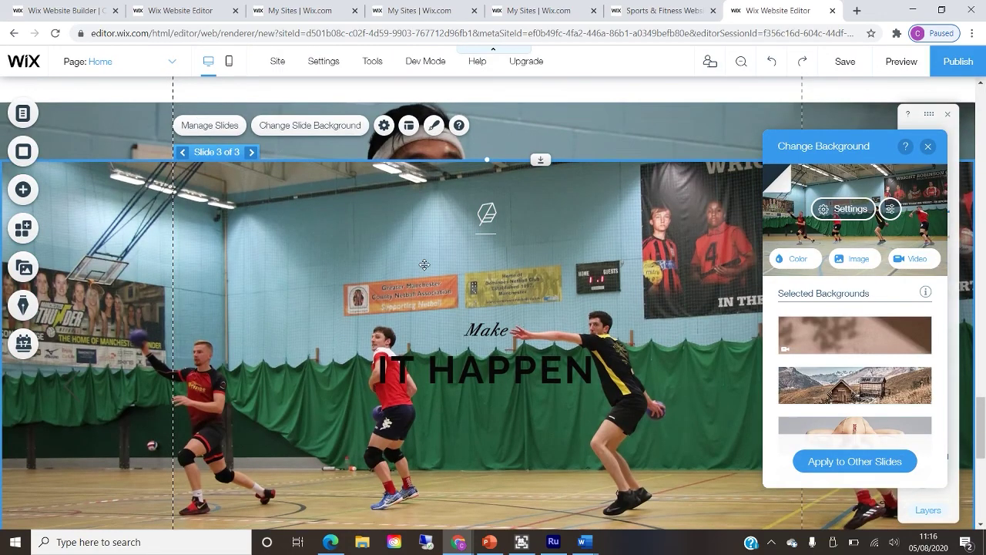
scroll(424, 264, up, 15)
scroll(423, 264, up, 1)
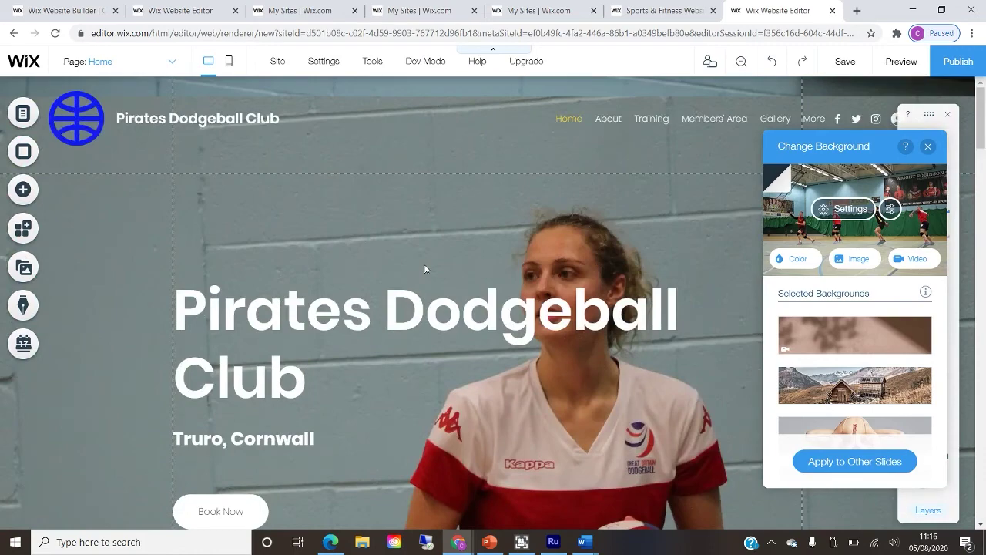
- Preview the site and scroll through the rebranded home page
click(881, 73)
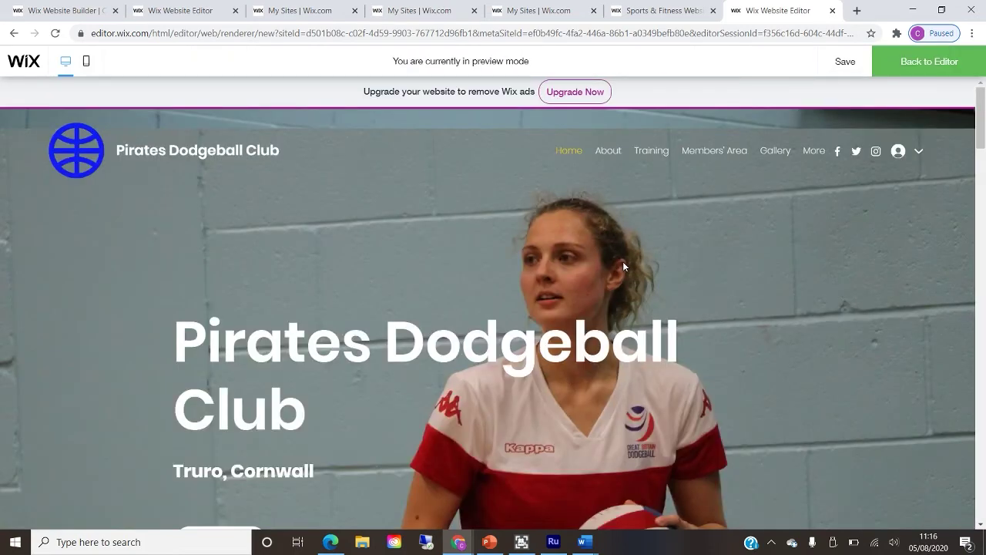
scroll(623, 261, down, 1)
scroll(622, 261, down, 15)
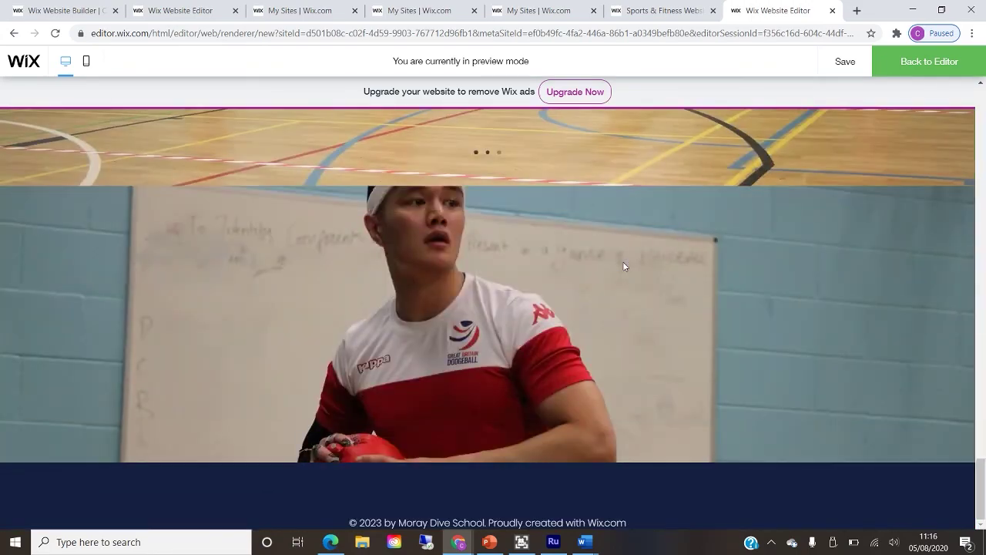
scroll(622, 261, up, 10)
scroll(622, 261, up, 10)
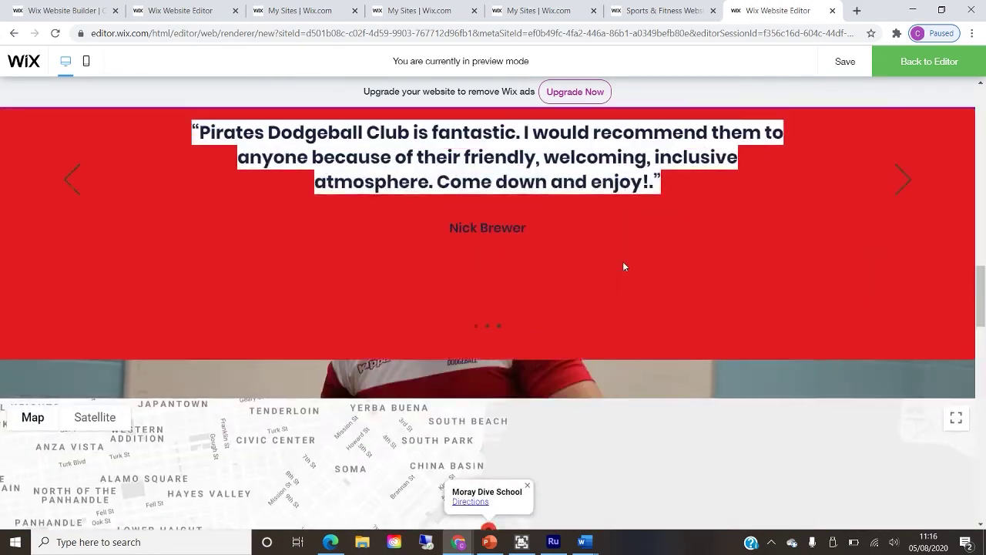
scroll(624, 267, up, 5)
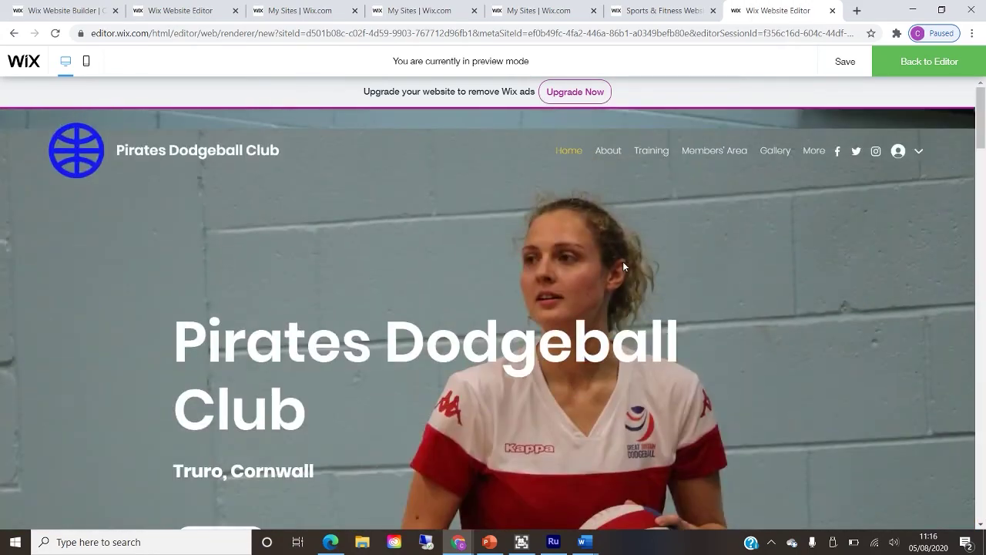
- Check the About, Training, Members' Area, Gallery, FAQ and Contact Us pages, then return to the editor
click(625, 150)
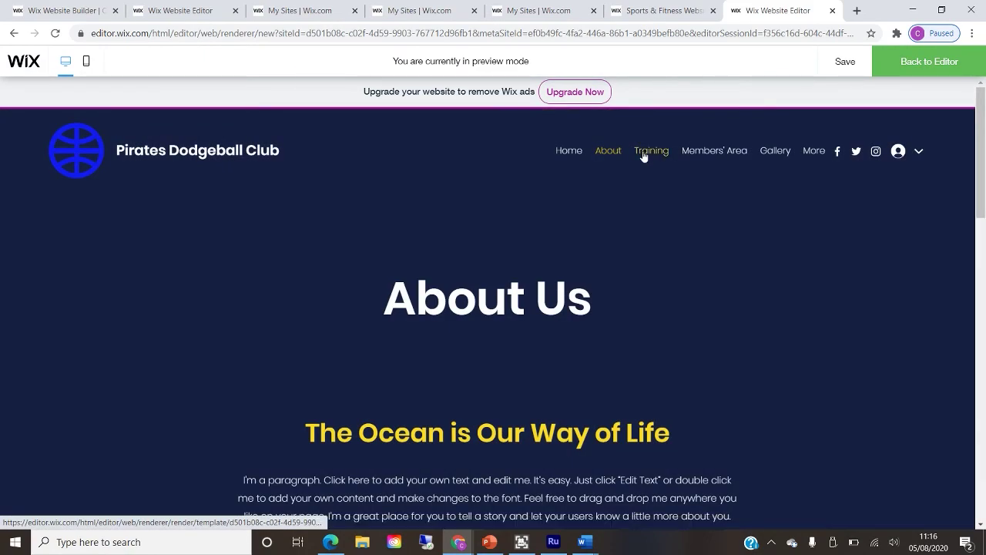
click(644, 154)
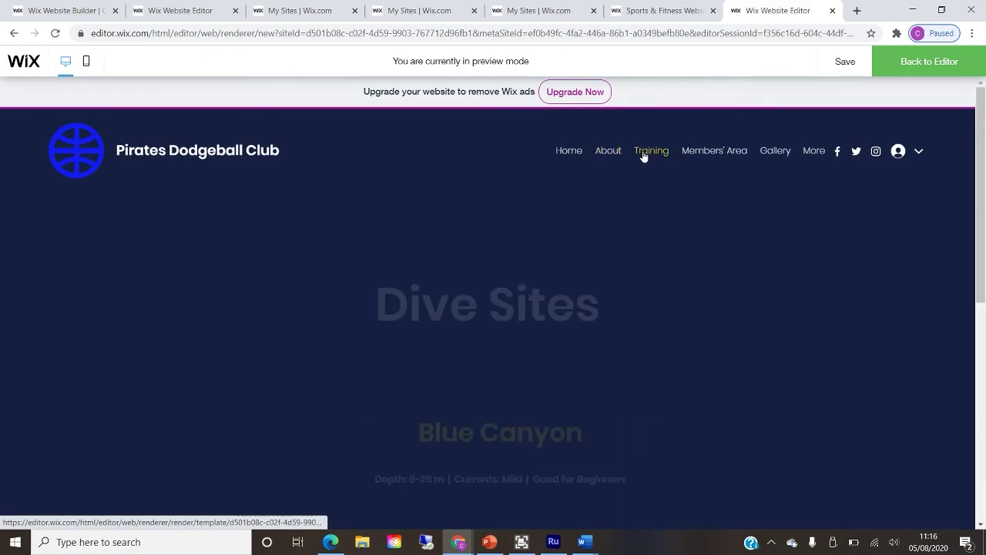
click(706, 151)
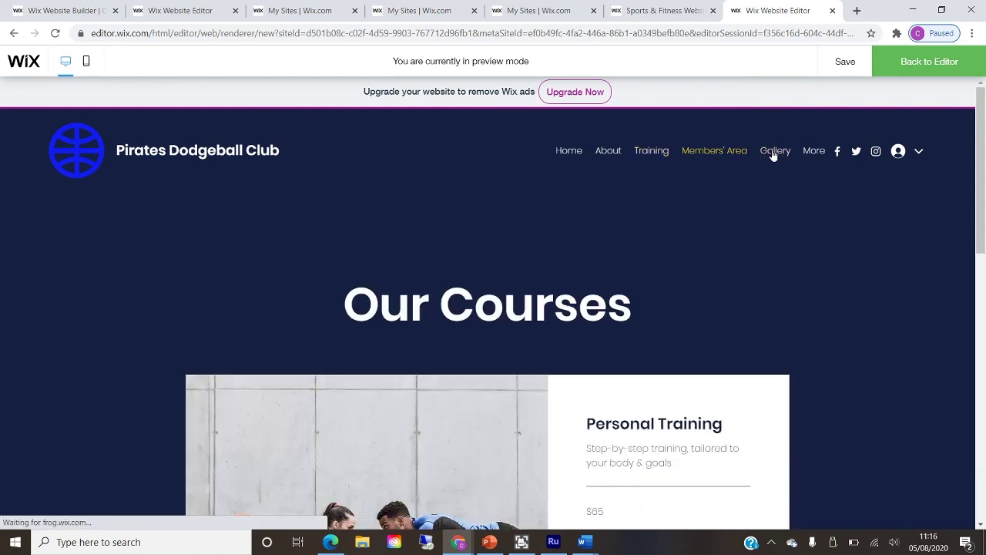
click(773, 154)
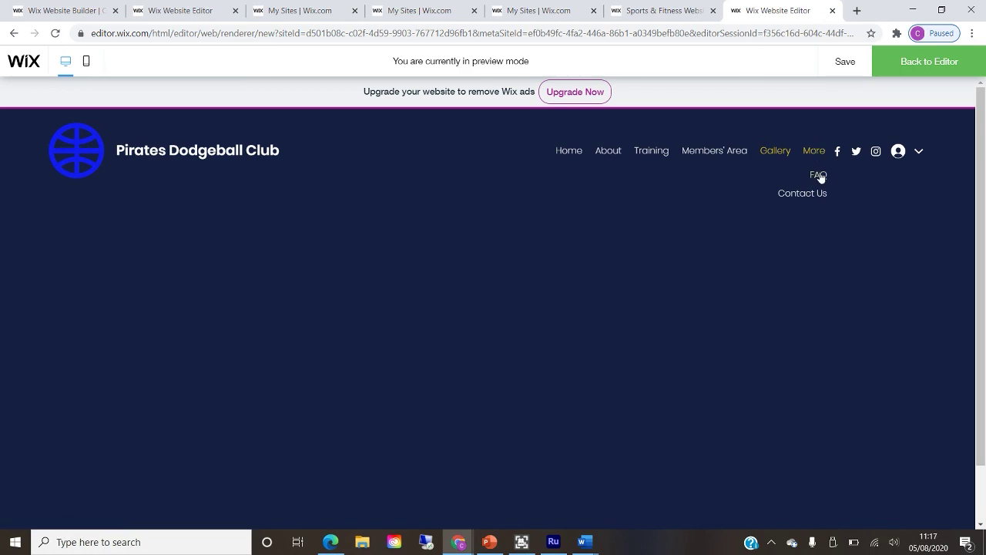
click(820, 177)
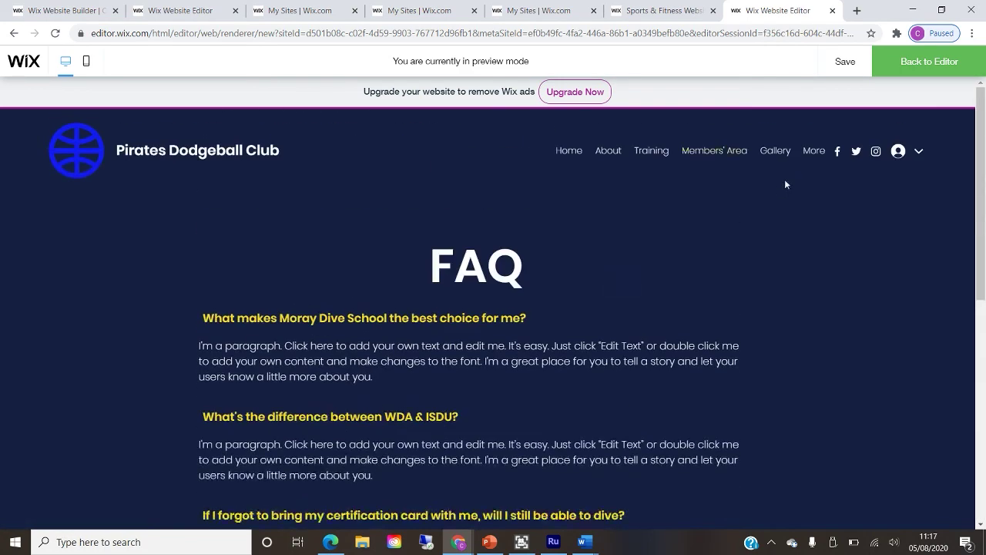
click(813, 196)
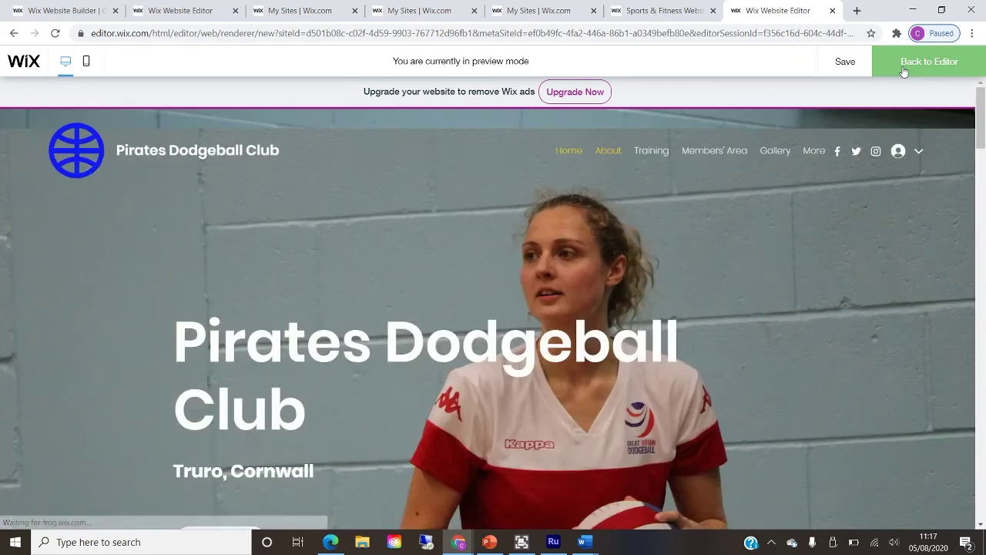
click(905, 72)
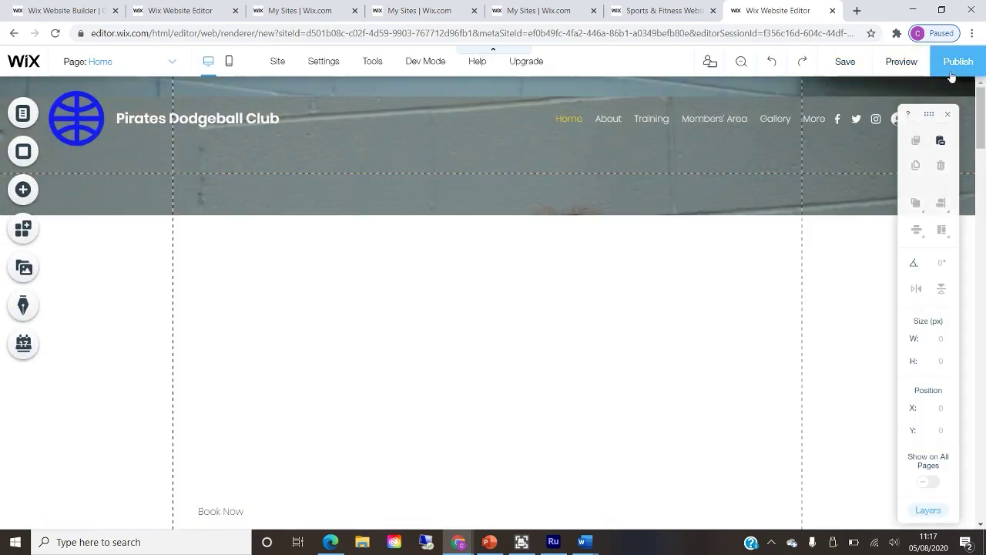